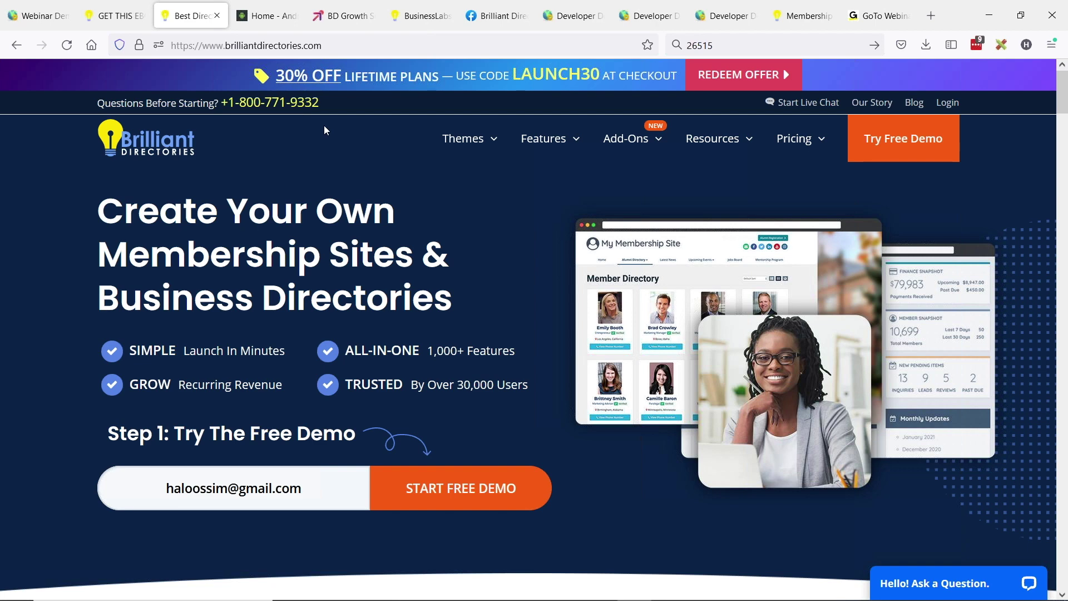
Open the Stripe gateway's settings under Finance > Payment Settings and highlight the descriptor's character limit.
left_click(42, 21)
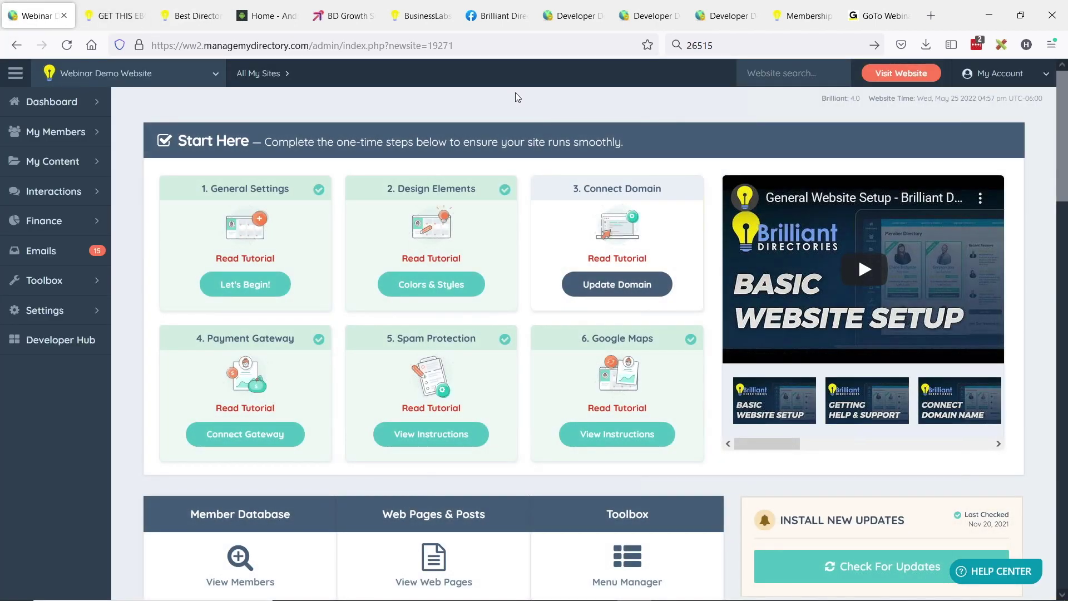
left_click(100, 221)
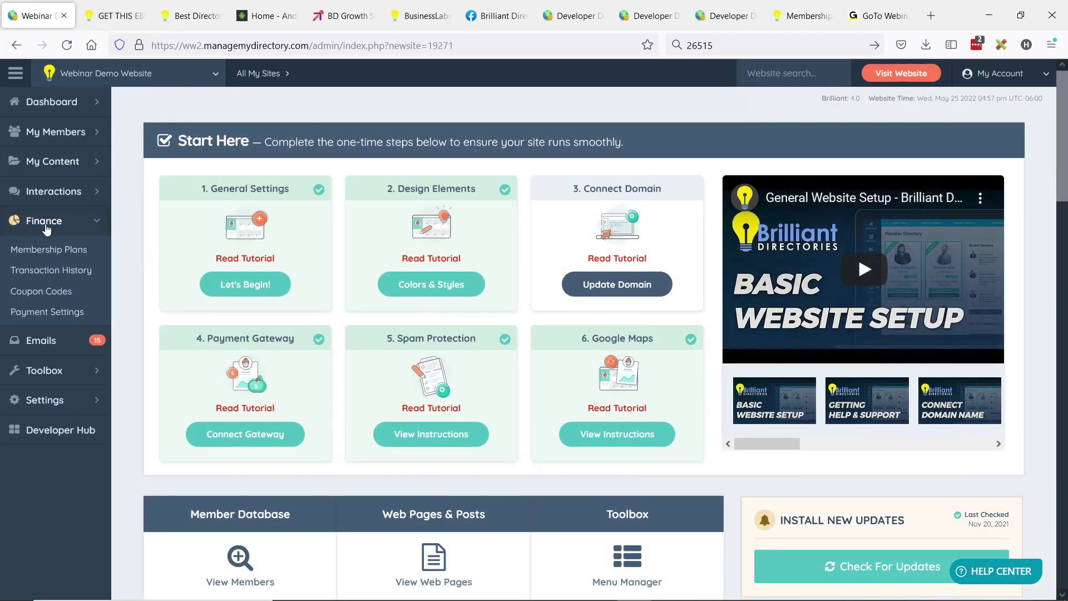
left_click(54, 313)
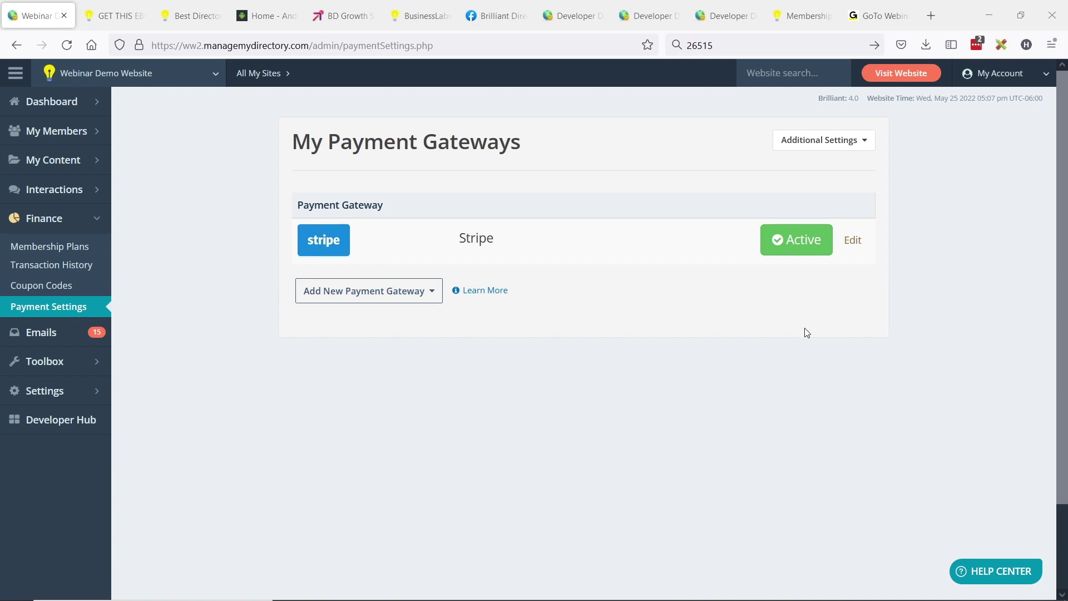
left_click(854, 245)
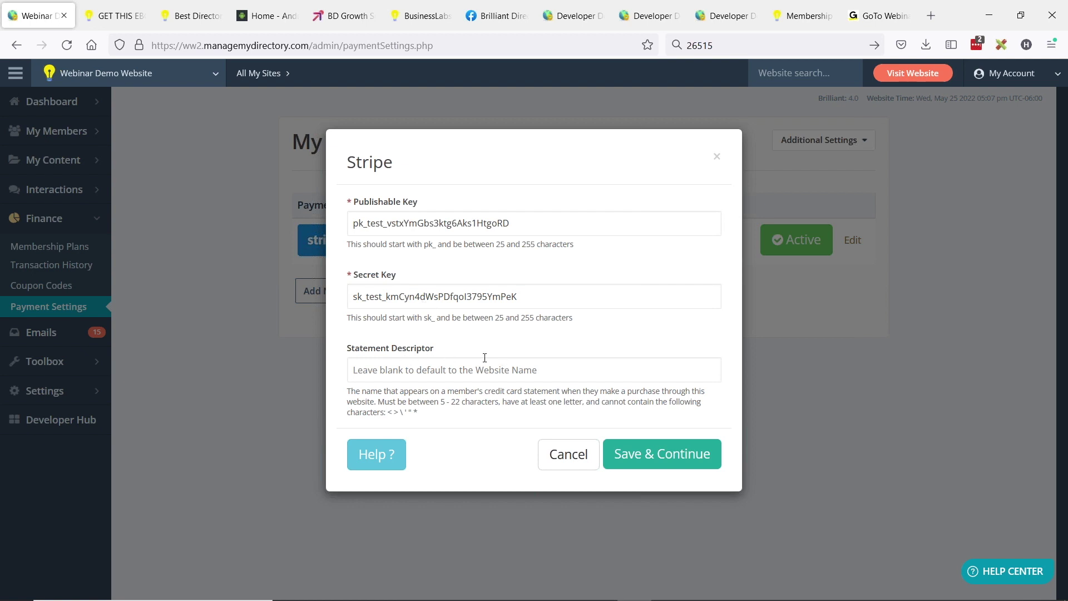
left_click_drag(441, 401, 472, 402)
Enter 'Flowers by Us' as the Stripe statement descriptor, cancel without saving, and return to the slides.
left_click(394, 369)
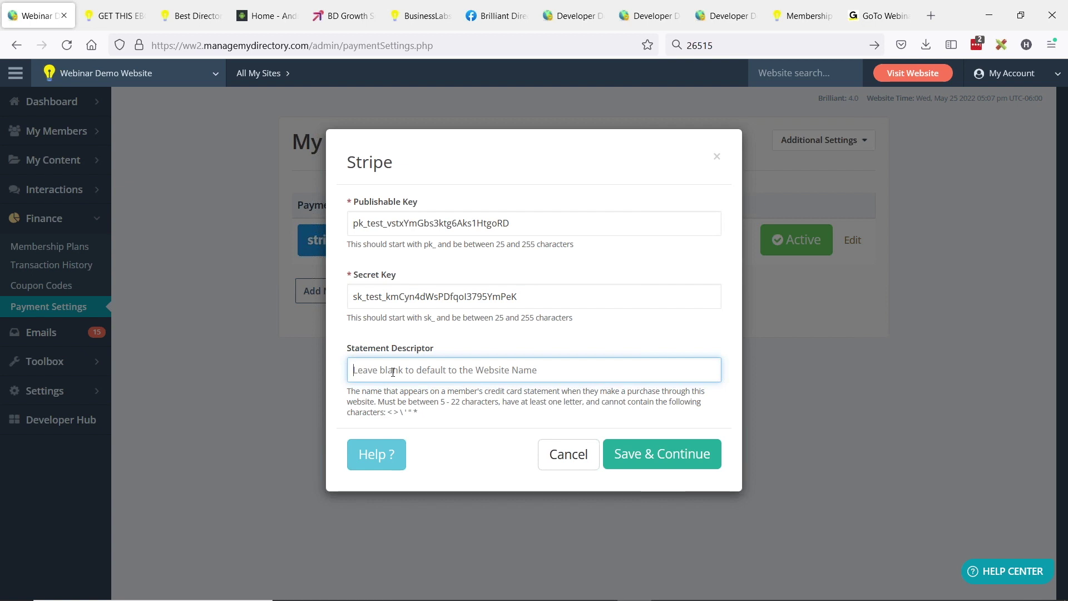
type("Flower")
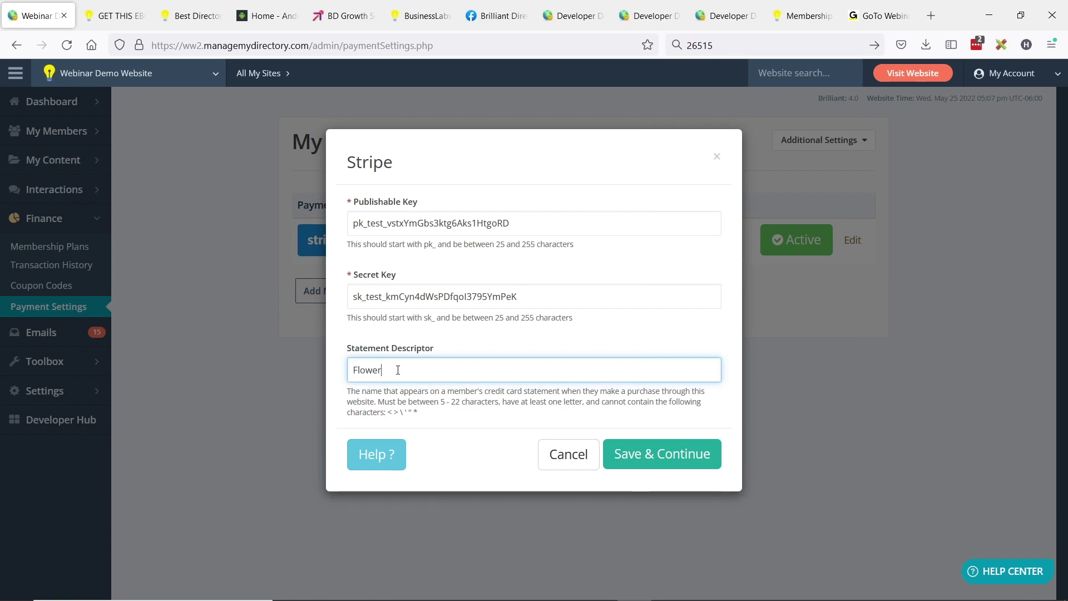
type("s by Us")
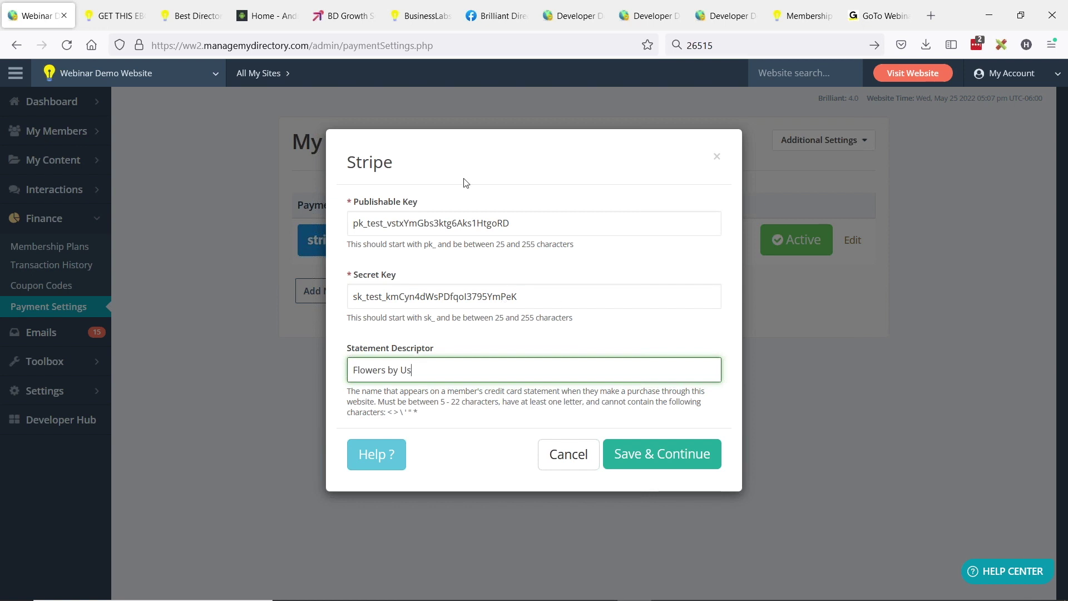
left_click(565, 465)
key("alt+Tab")
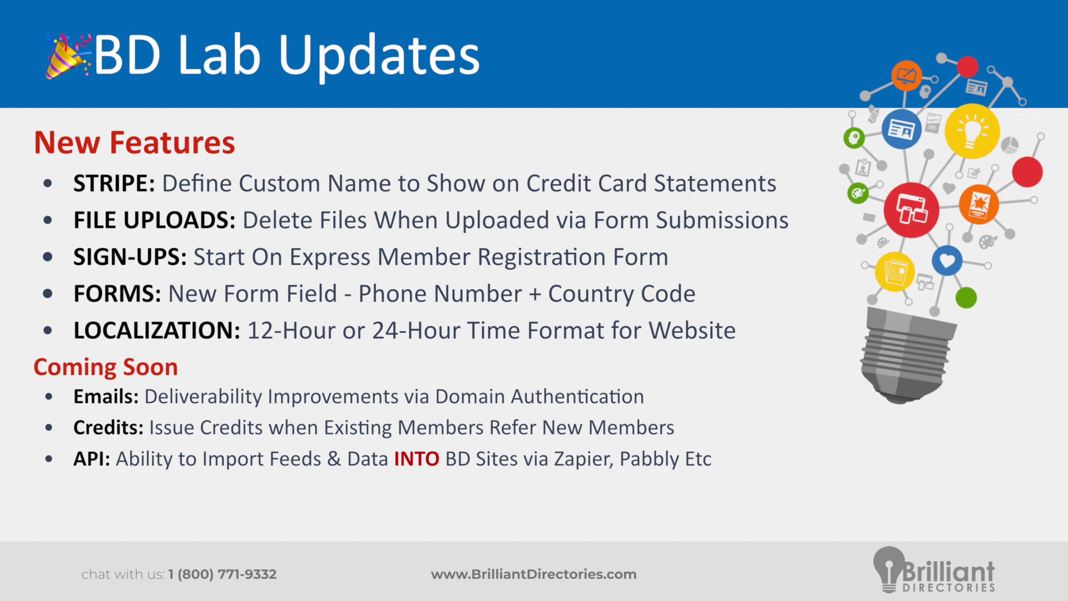
Search the website's Add-Ons for 'file up' and open the File Uploads For Forms page.
key("alt+Tab")
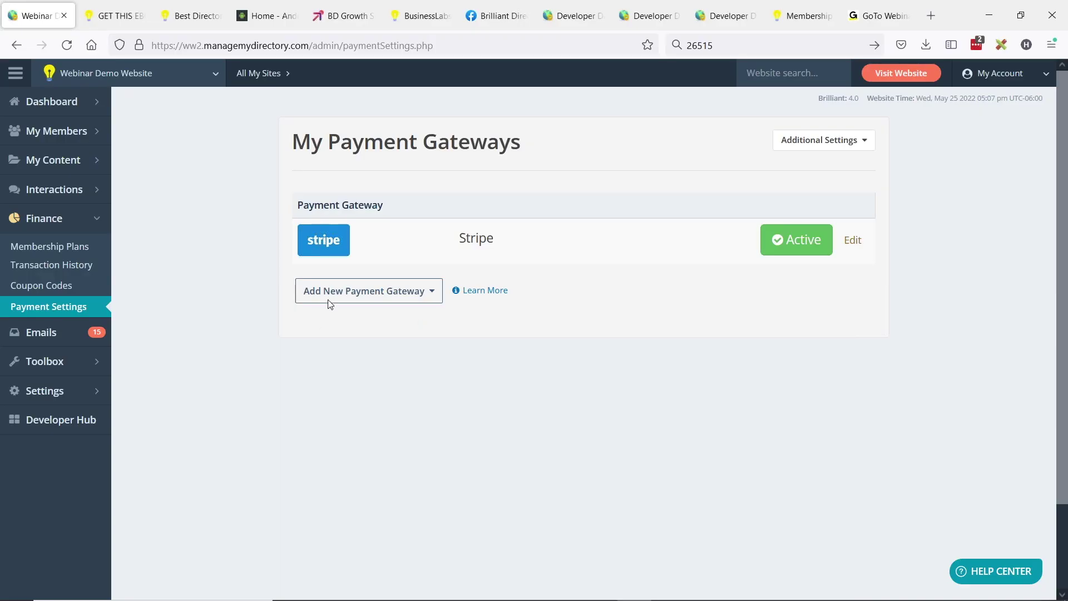
left_click(192, 25)
left_click(625, 142)
scroll(310, 221, "down", 2)
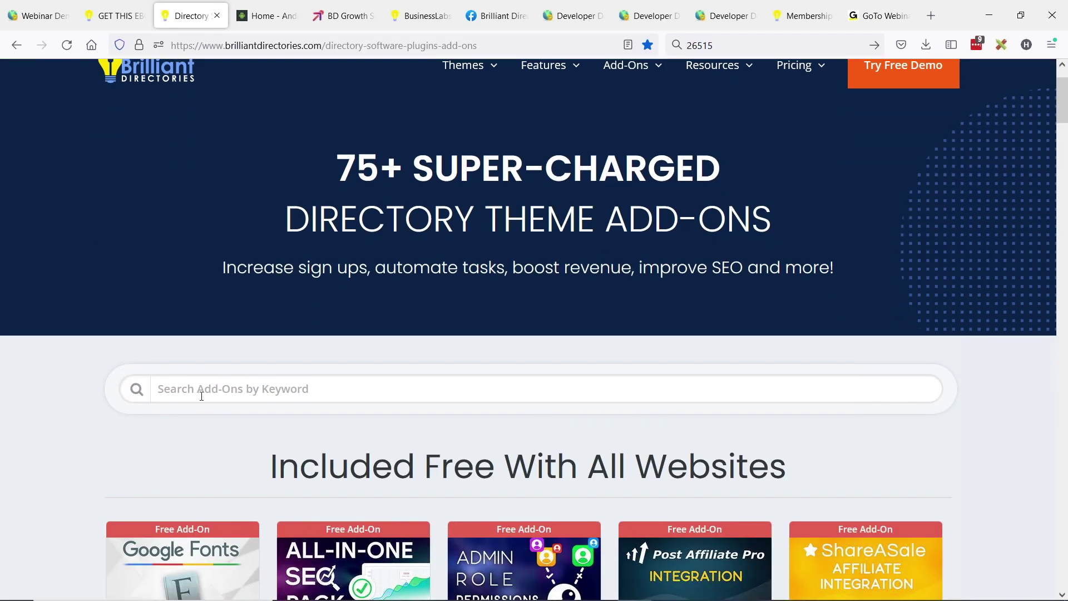
type("file up")
scroll(381, 190, "down", 1)
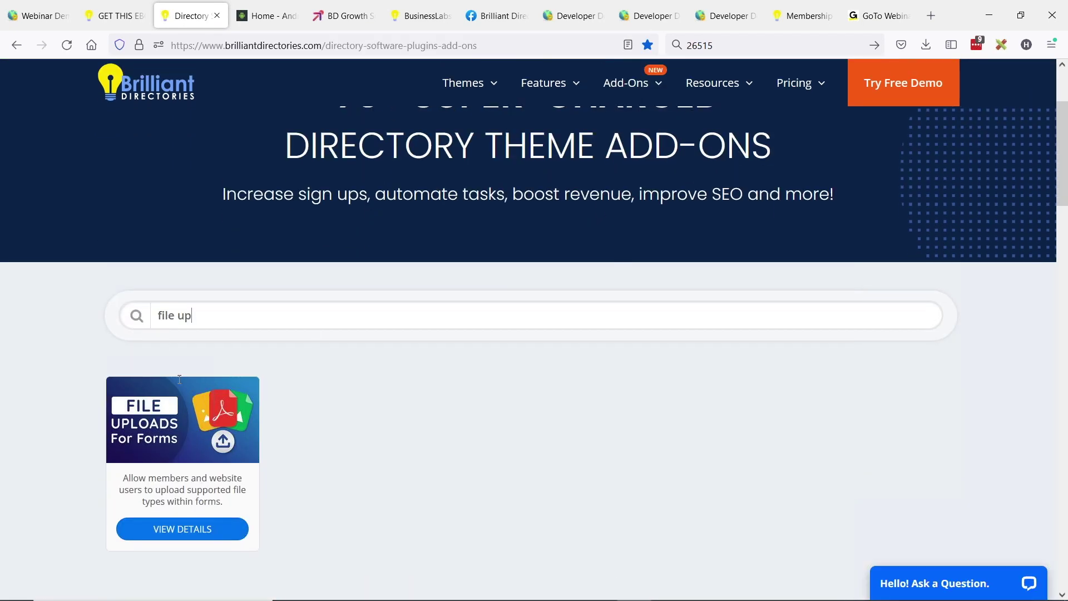
left_click(184, 433)
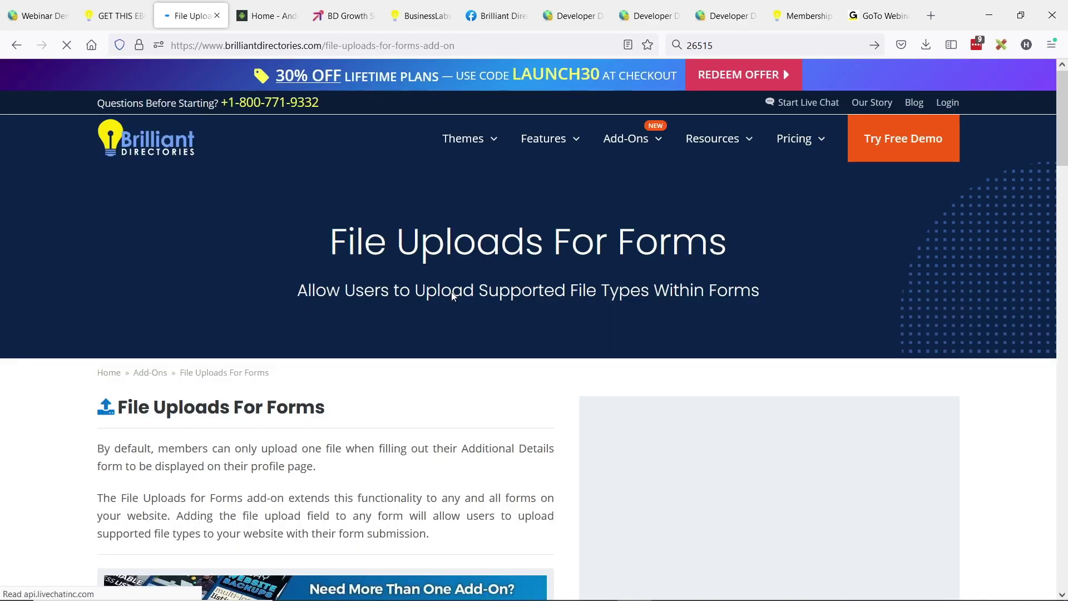
scroll(445, 256, "down", 1)
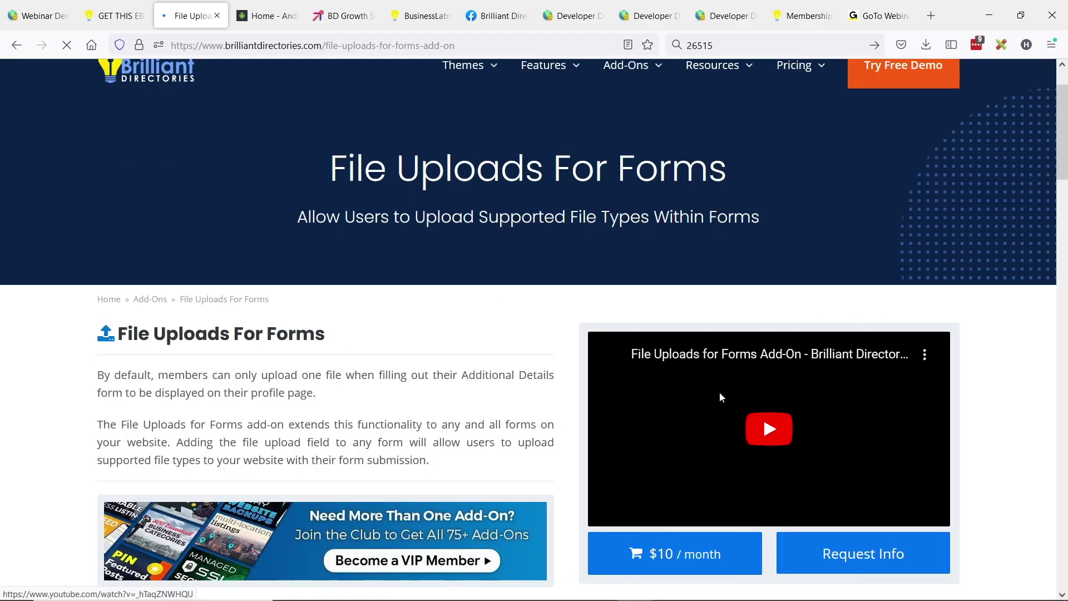
Select the add-on page's web address, then return to the admin's My Payment Gateways page.
left_click(280, 45)
left_click(946, 183)
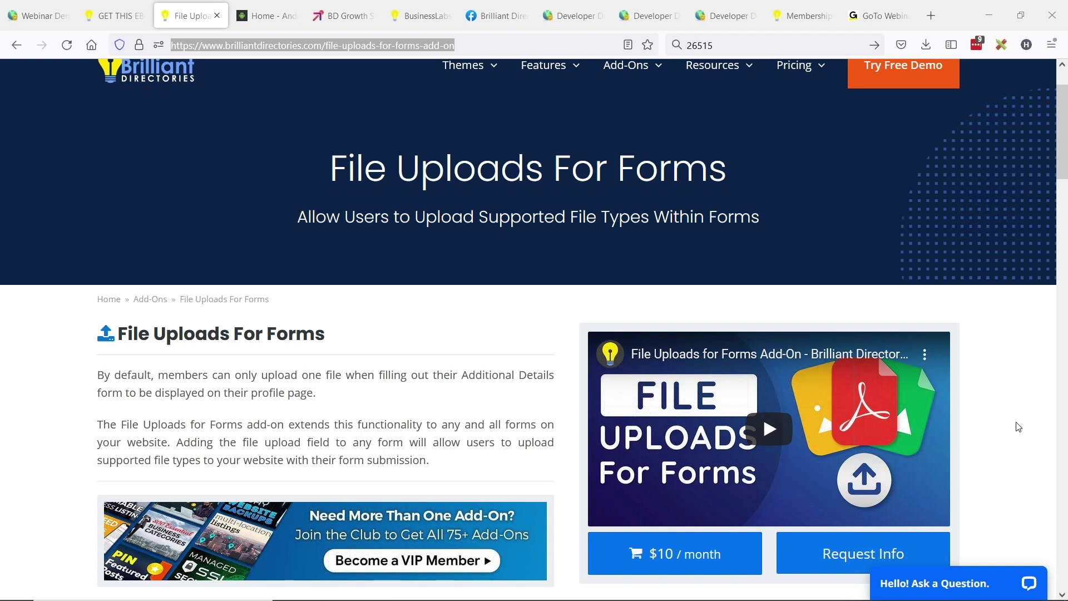
left_click(448, 367)
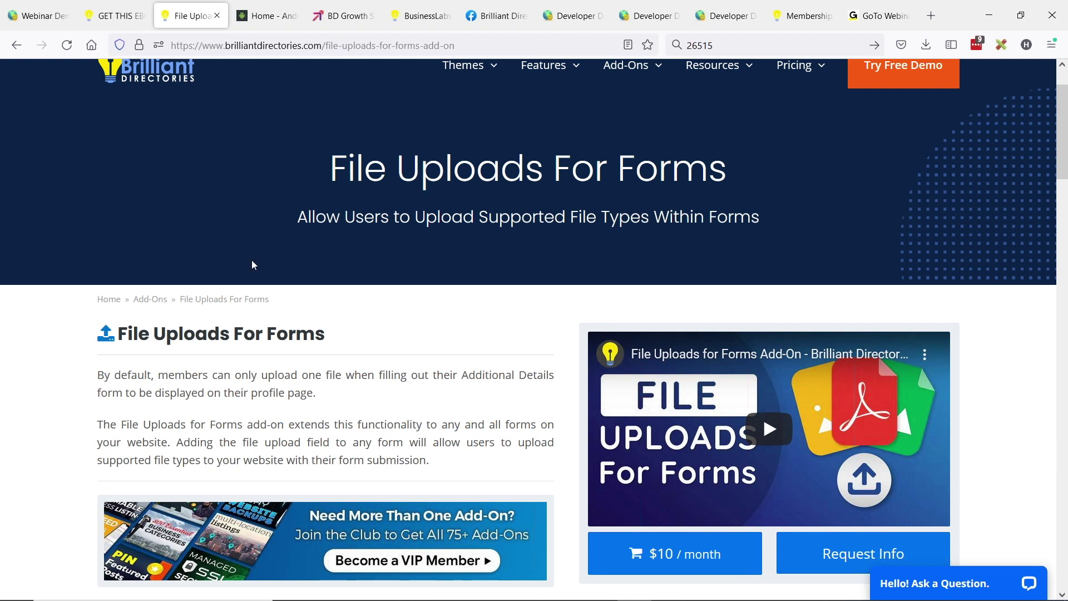
left_click(23, 21)
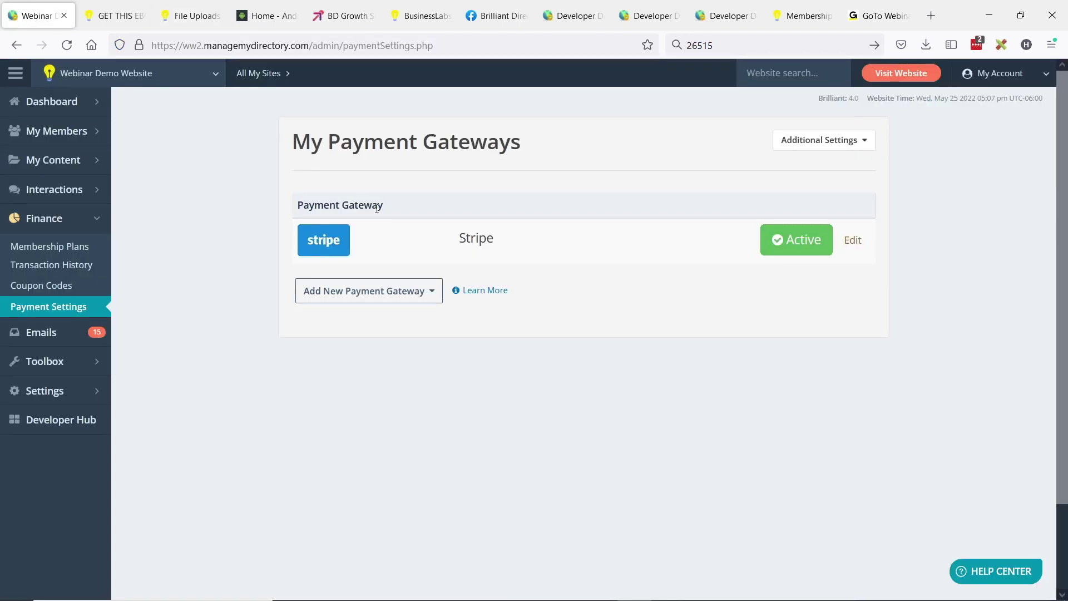
Open Emails > Forms Inbox and view the newest verify_business inquiry (#16) in full.
left_click(97, 334)
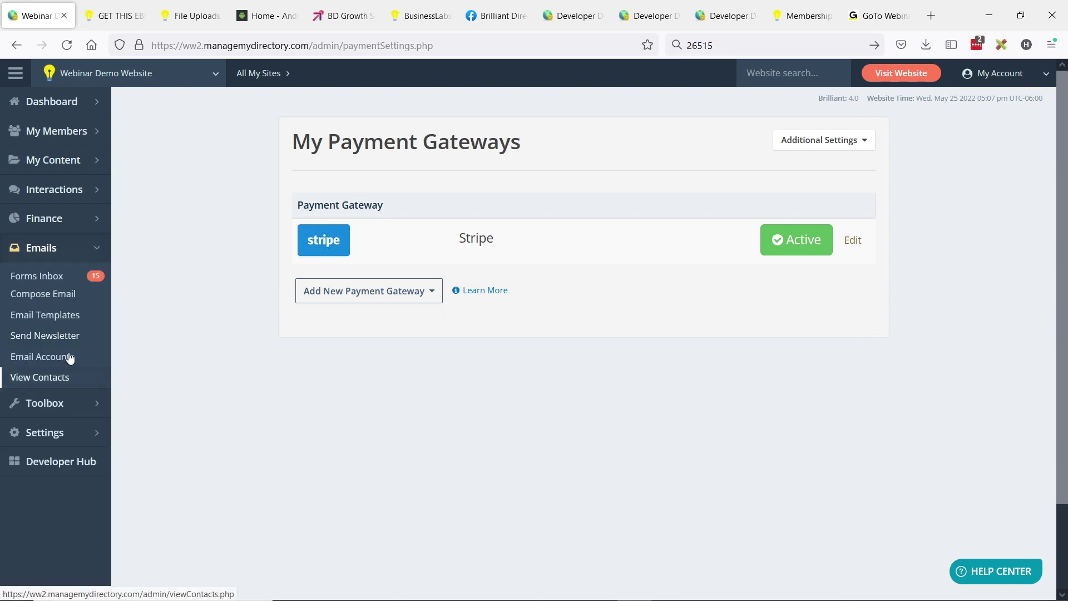
left_click(34, 276)
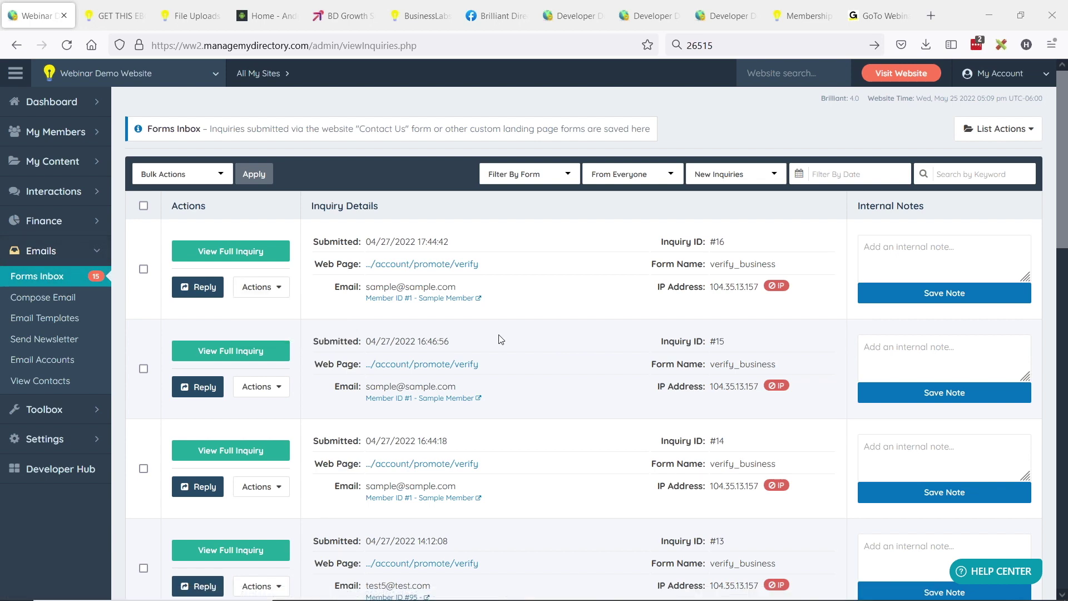
left_click(232, 253)
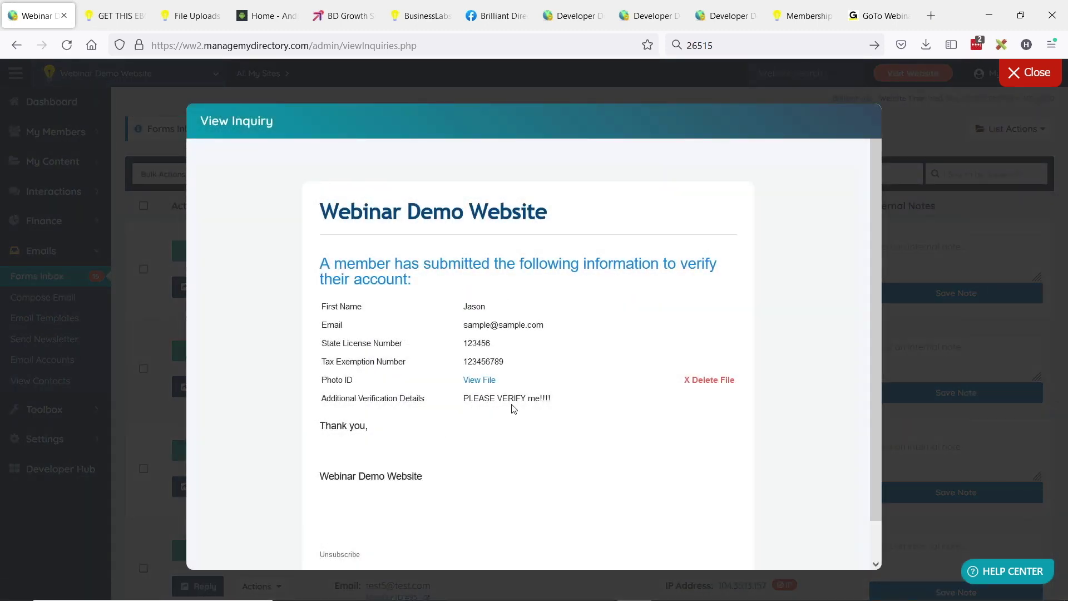
Preview the inquiry's uploaded Photo ID image in a separate tab, then return to the inquiry.
left_click_drag(322, 381, 365, 385)
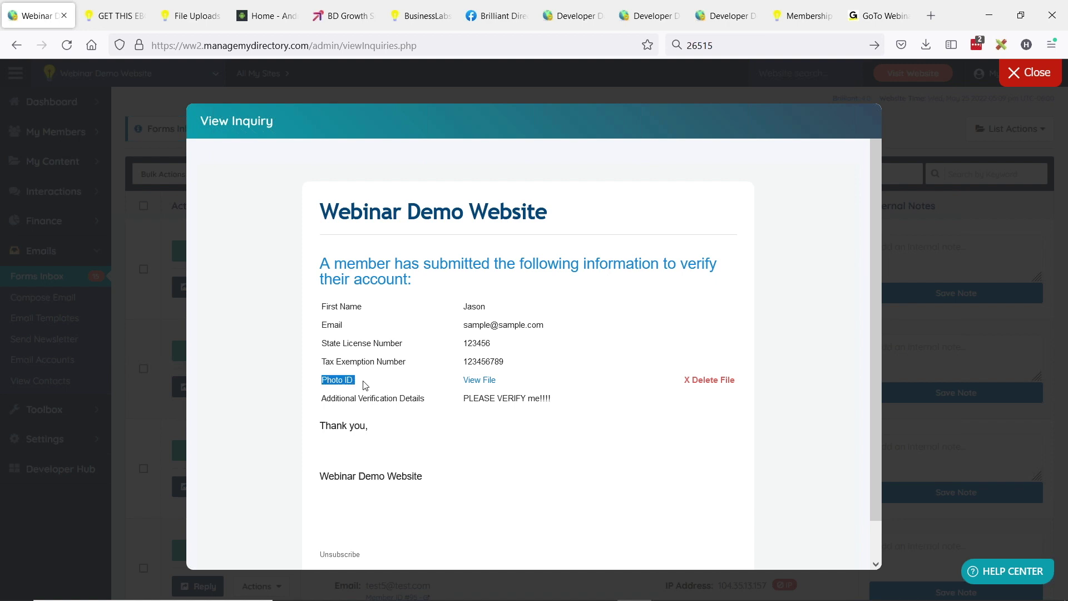
middle_click(473, 385)
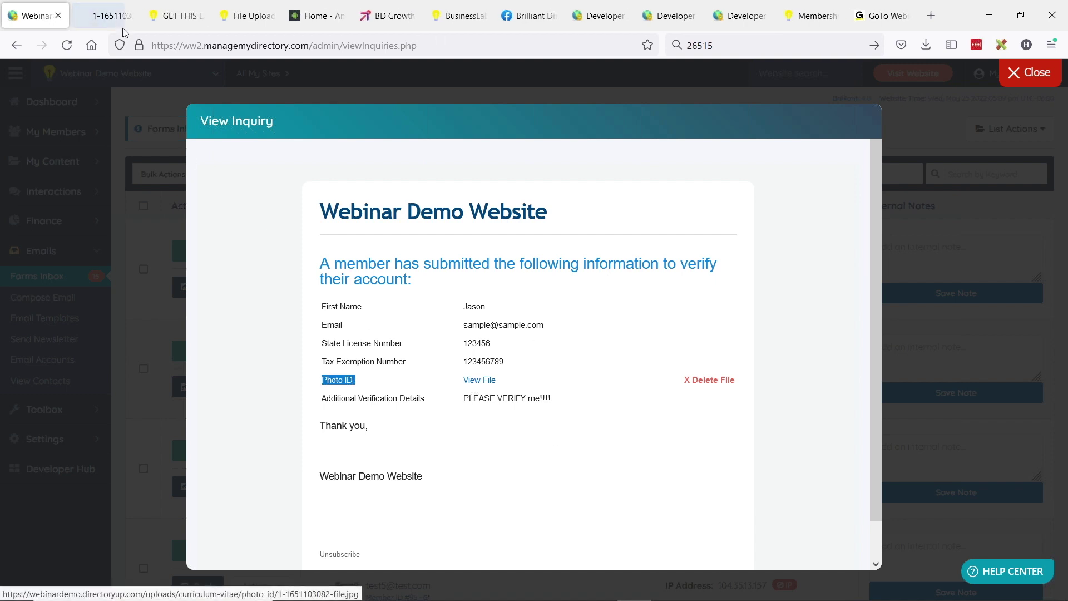
left_click(120, 22)
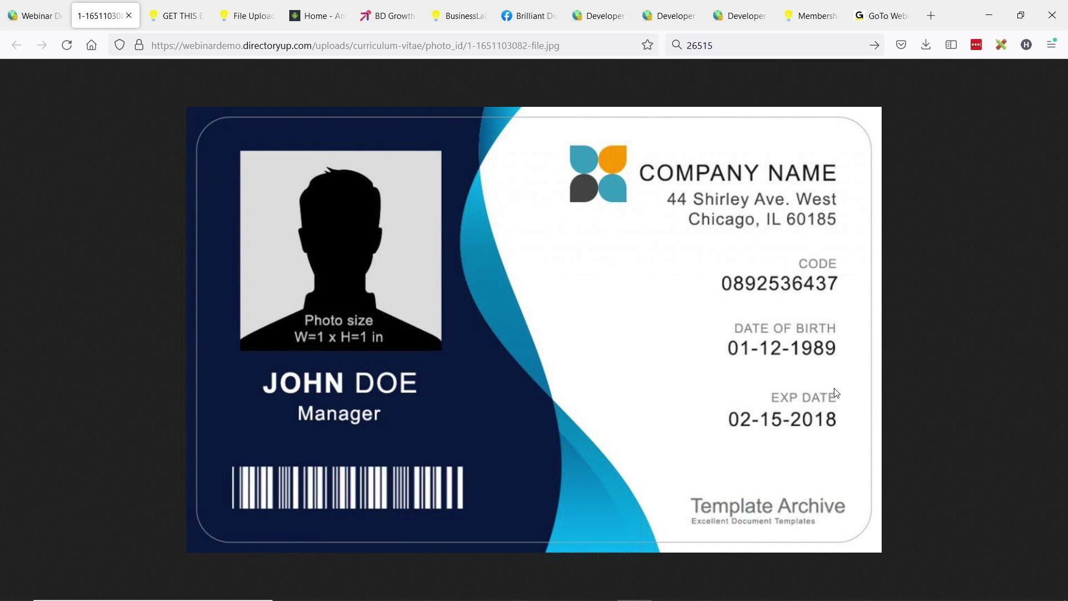
left_click(27, 15)
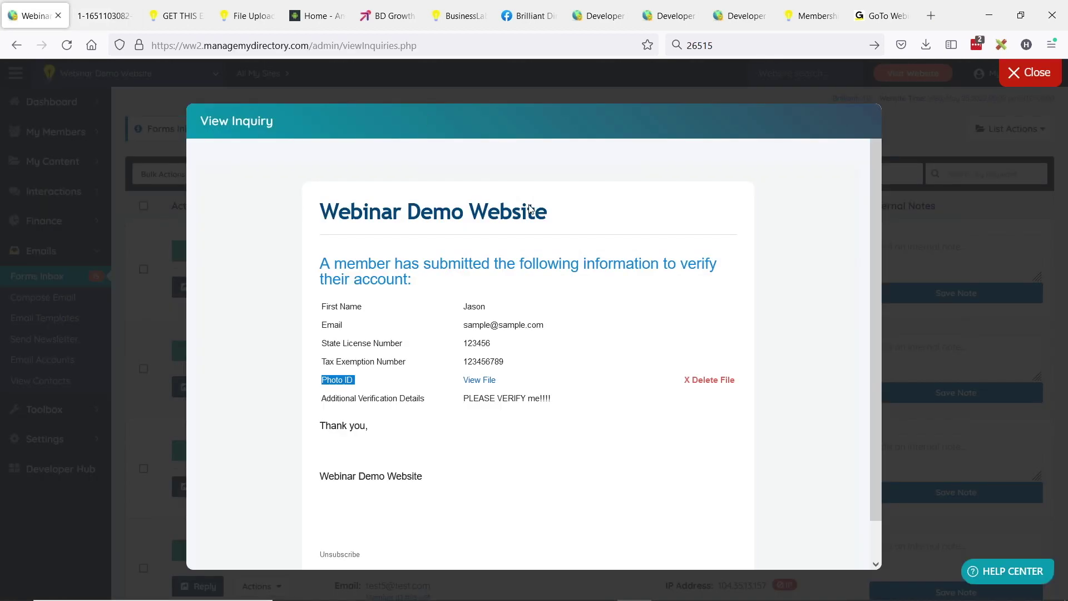
Delete the Photo ID file and confirm, so it now reads File Deleted.
left_click(718, 383)
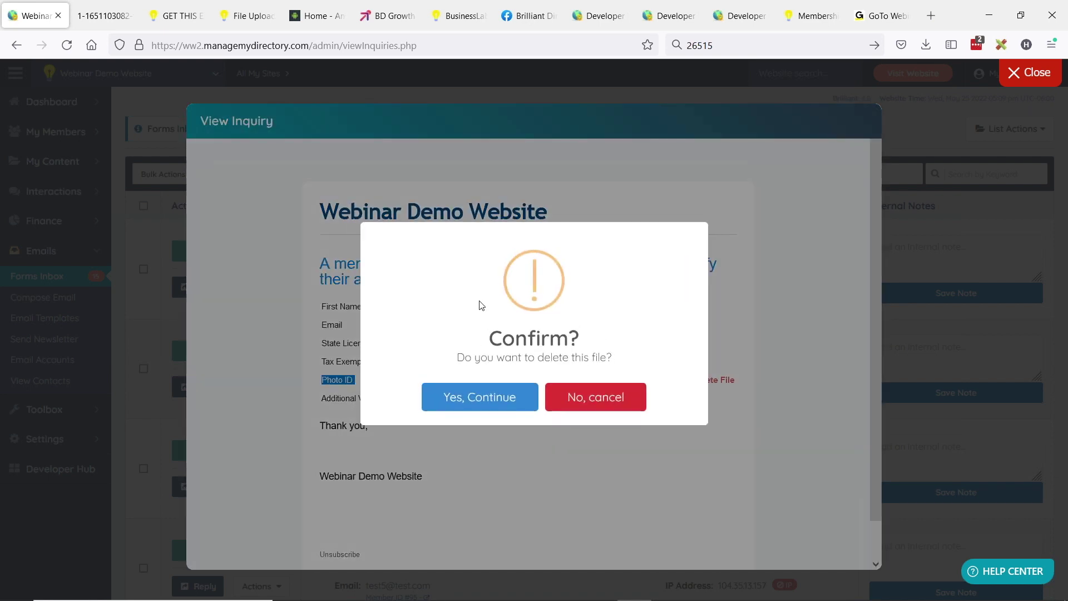
left_click(501, 406)
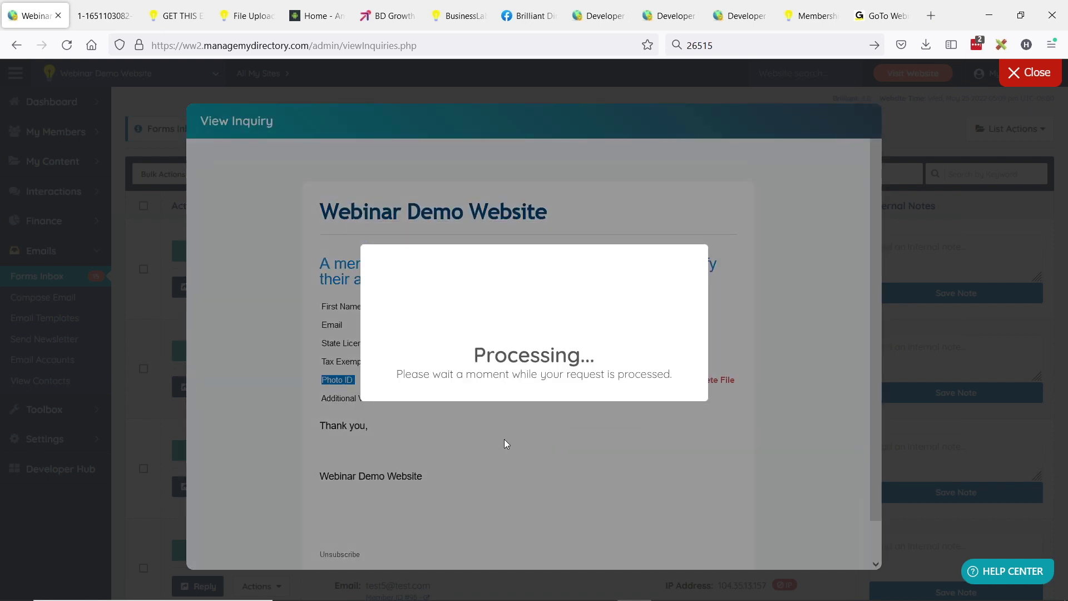
left_click(536, 394)
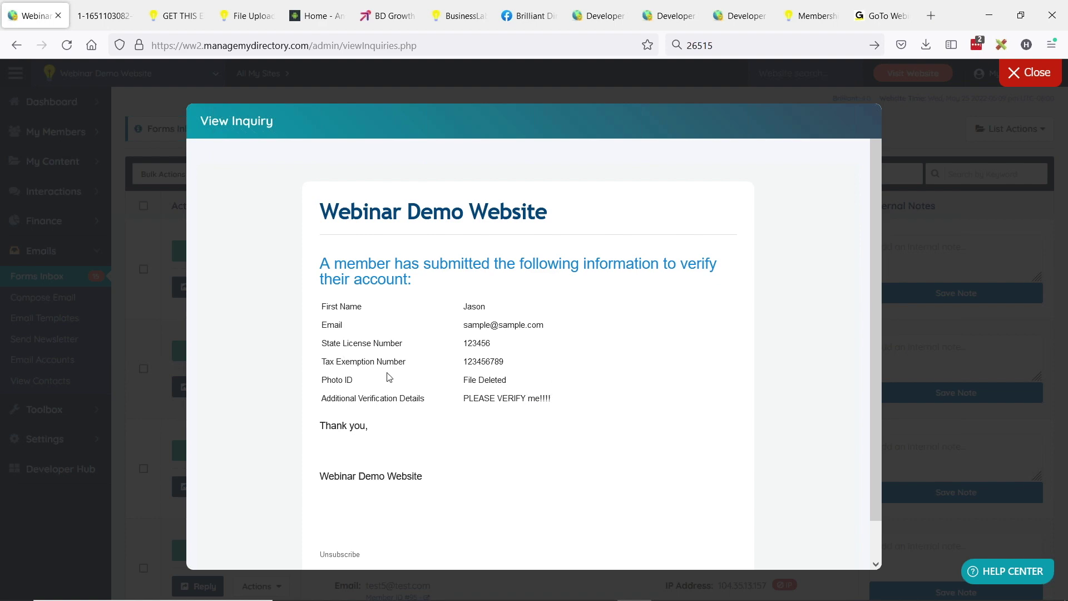
Close the inquiry preview and open the Member Leads list under Interactions.
left_click(157, 251)
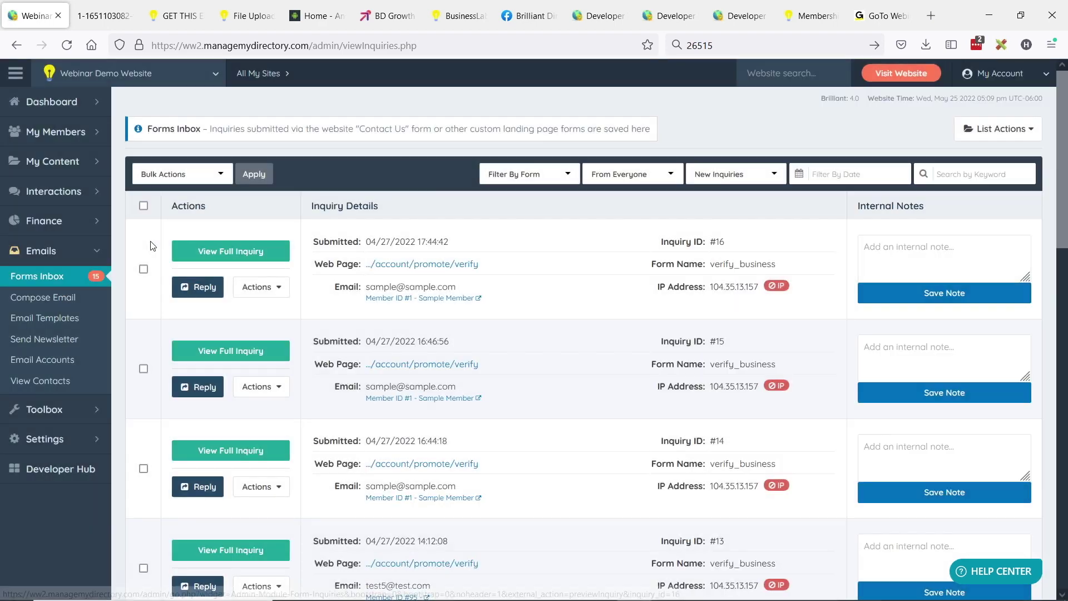
left_click(93, 192)
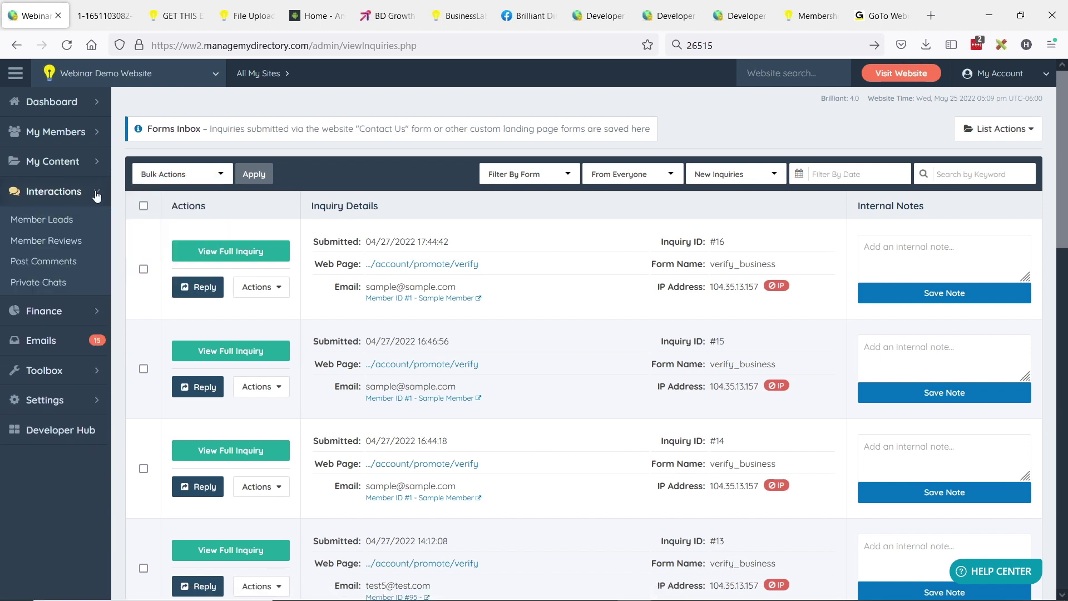
left_click(45, 223)
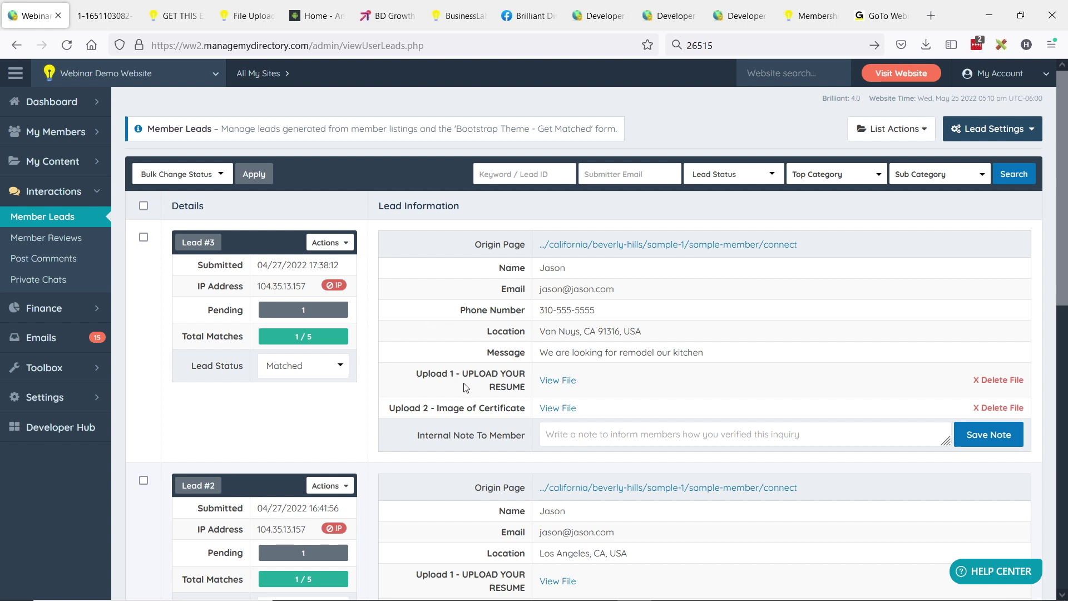
View lead #3's uploaded resume and certificate images, returning to Member Leads.
middle_click(556, 381)
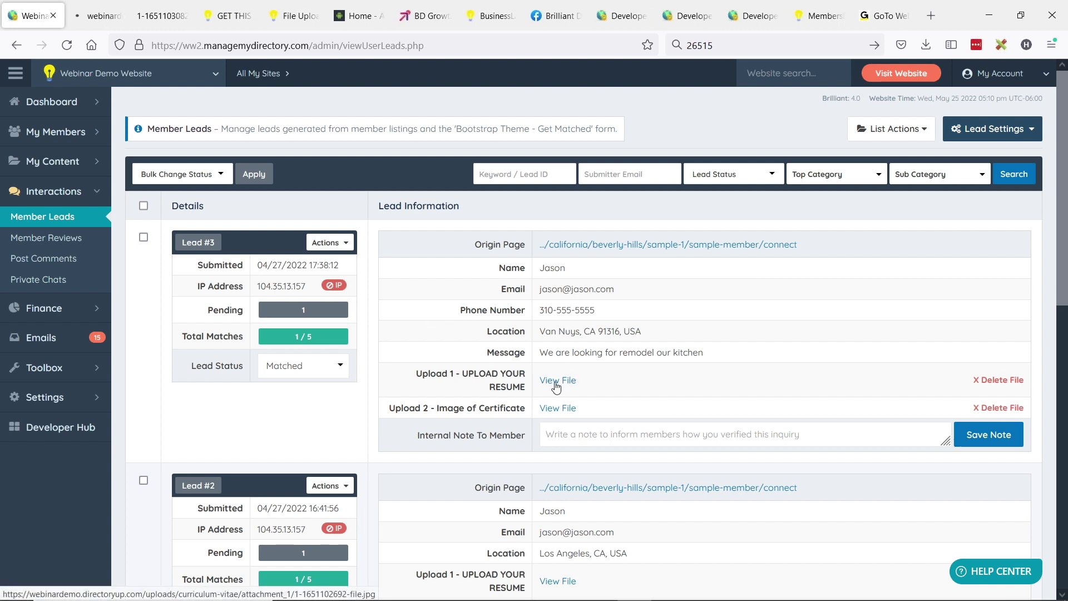
left_click(92, 16)
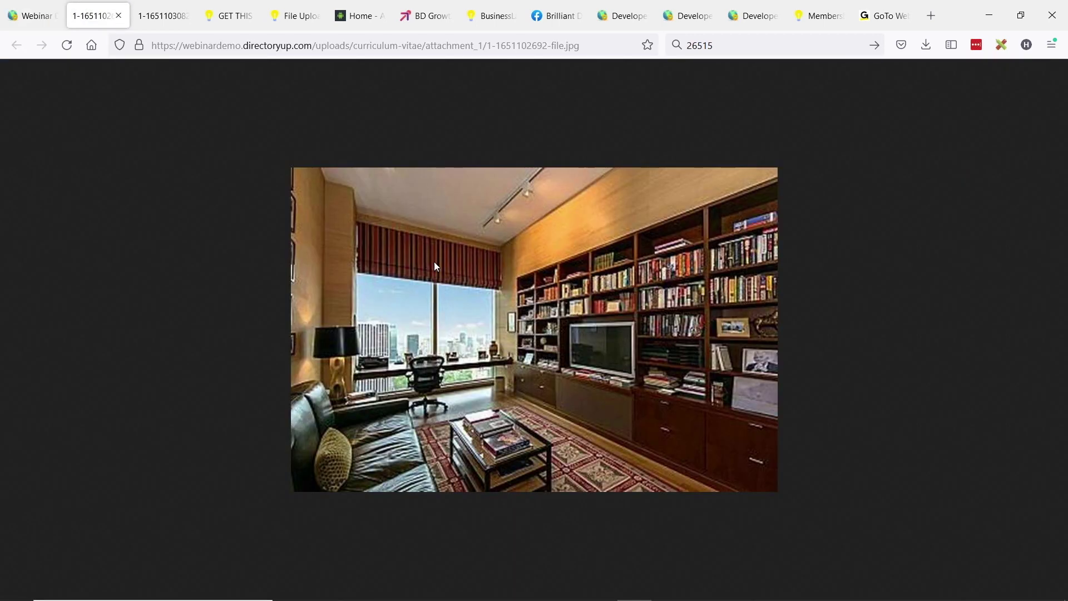
left_click(26, 17)
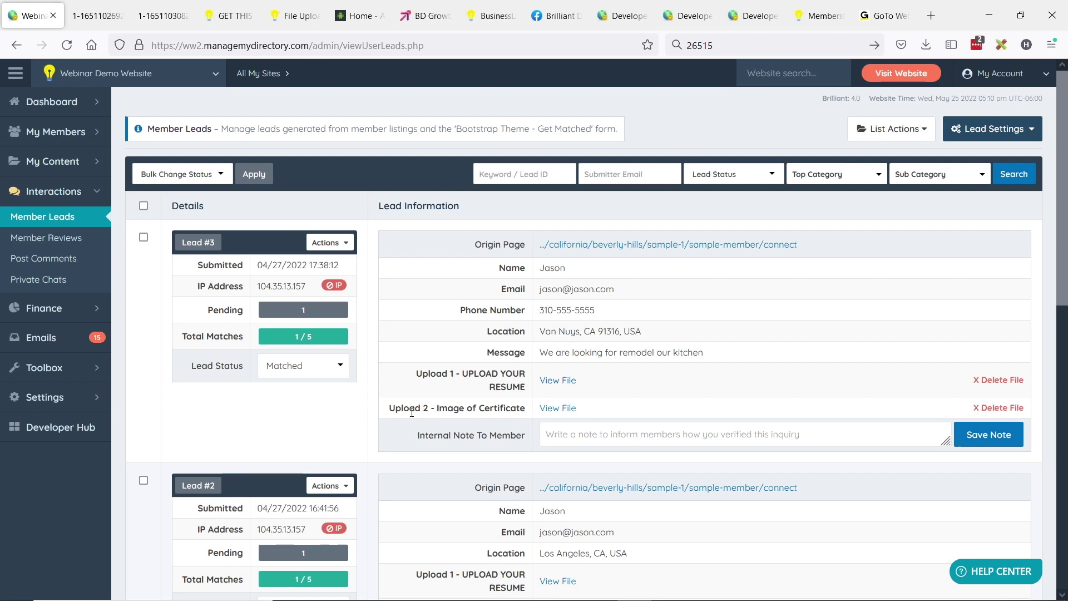
left_click(567, 408)
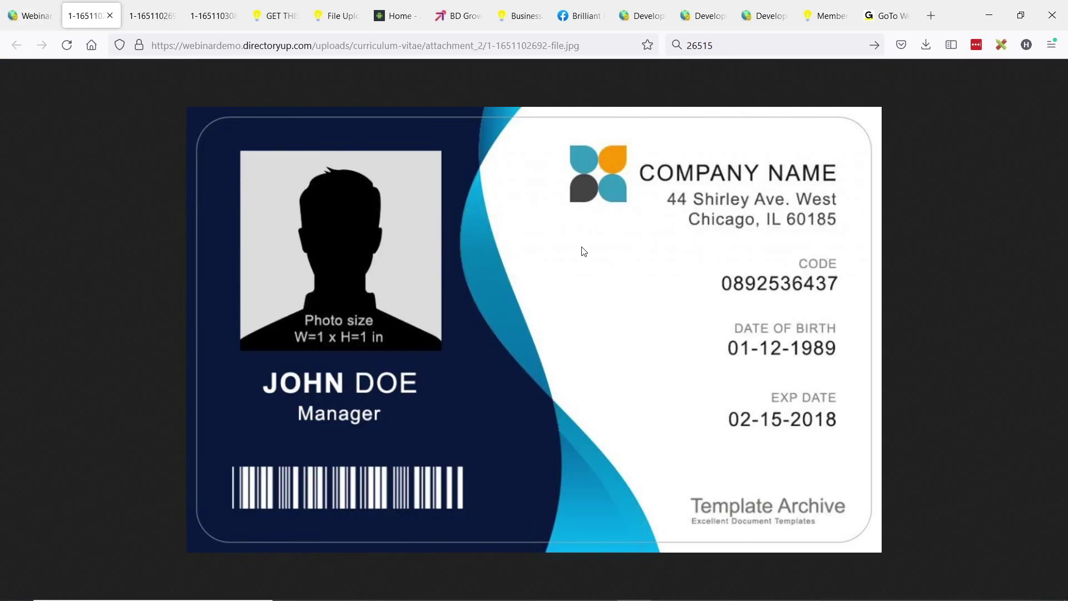
left_click(28, 16)
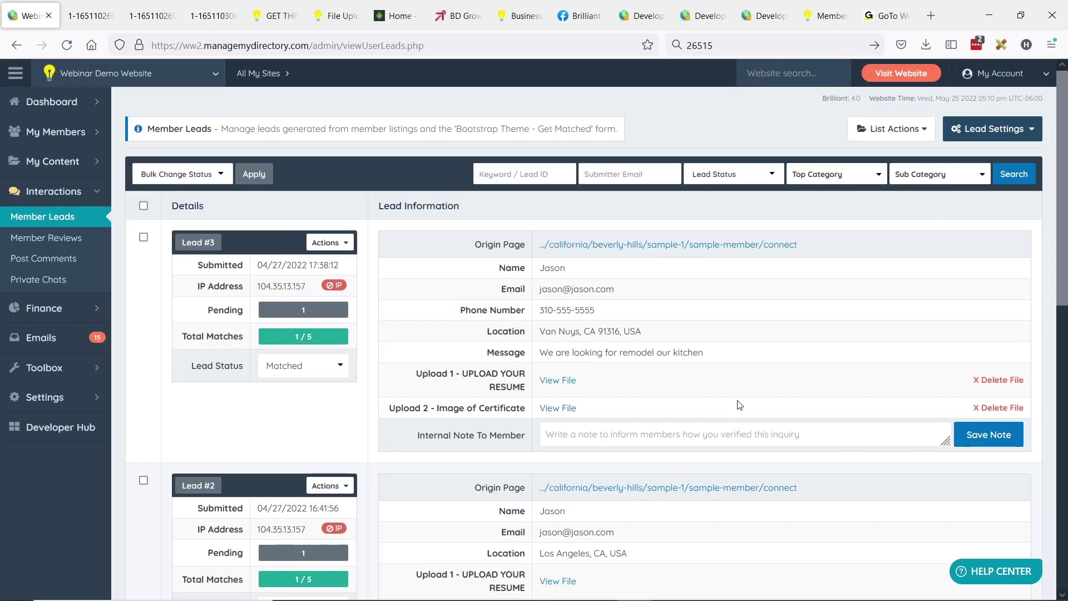
Delete lead #3's uploaded resume file and confirm the deletion.
left_click(998, 384)
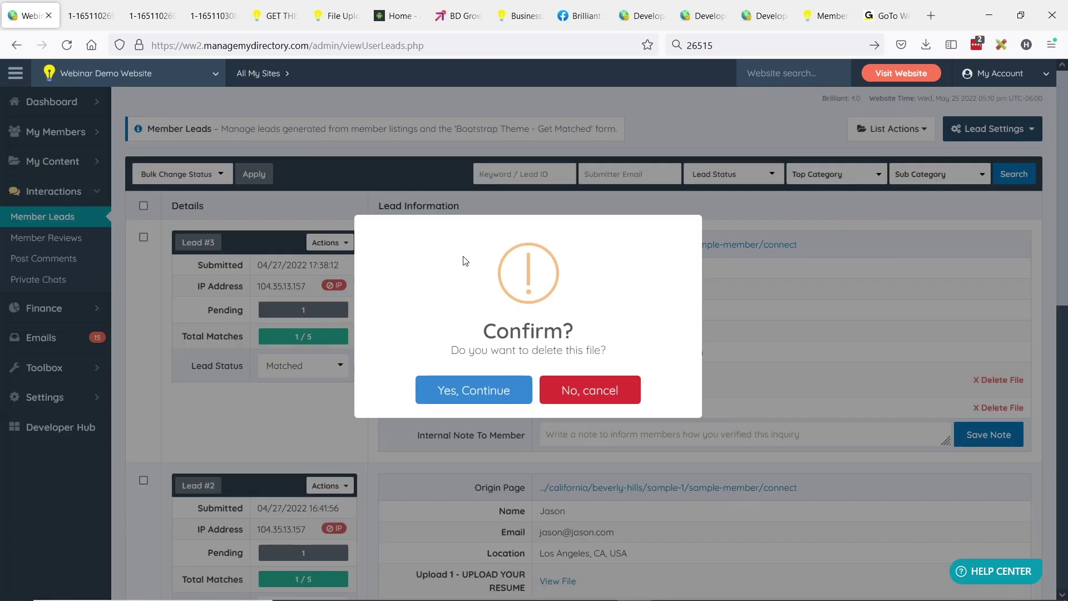
left_click(495, 386)
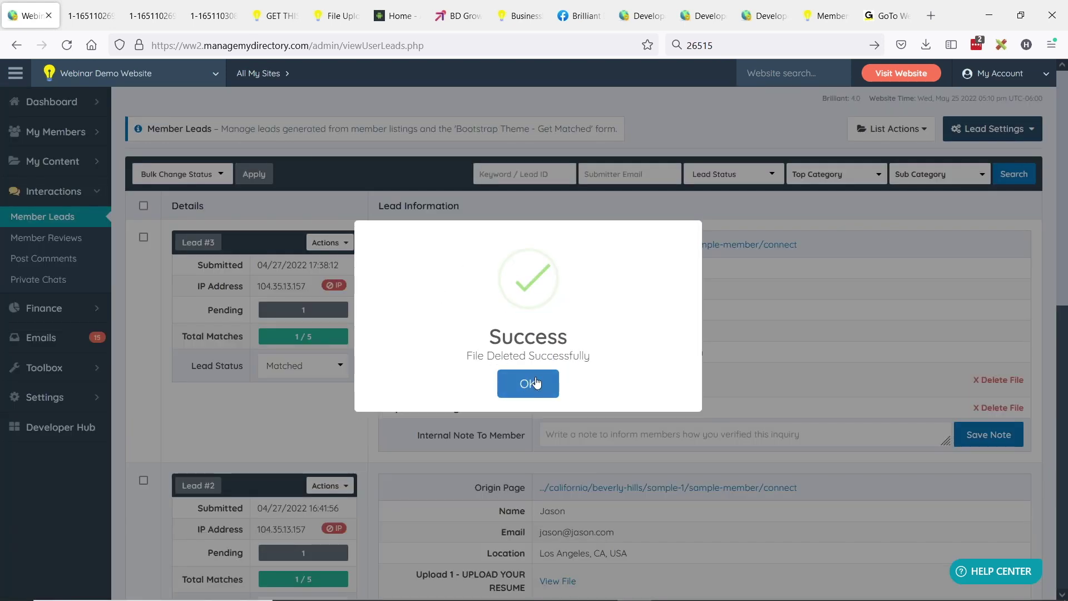
left_click(536, 382)
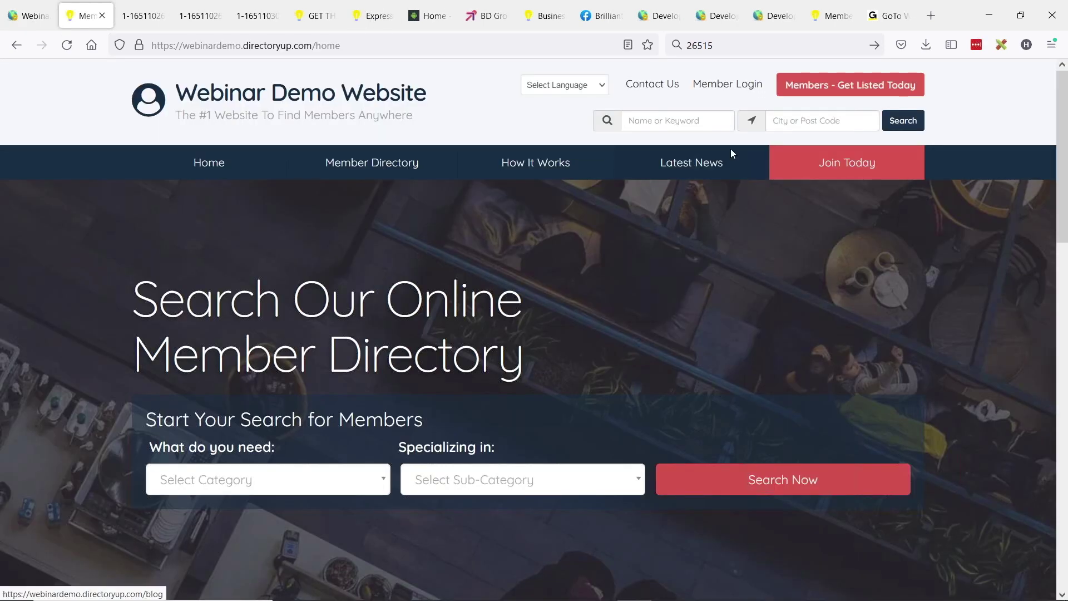
Look over the Member Login and Register New Account forms, then list the directory's 66 members.
left_click(730, 89)
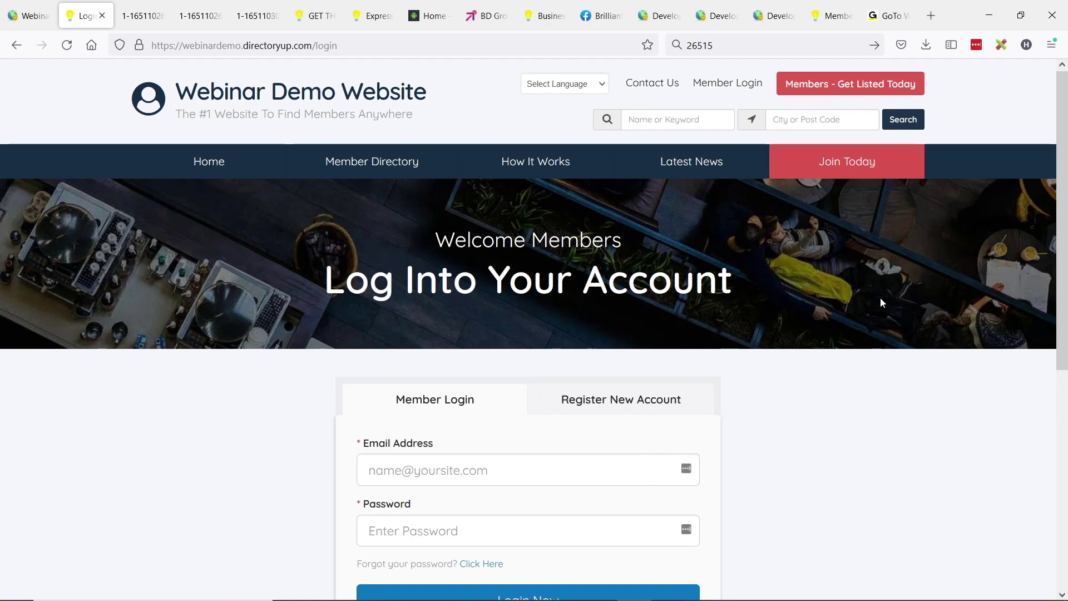
scroll(881, 304, "down", 3)
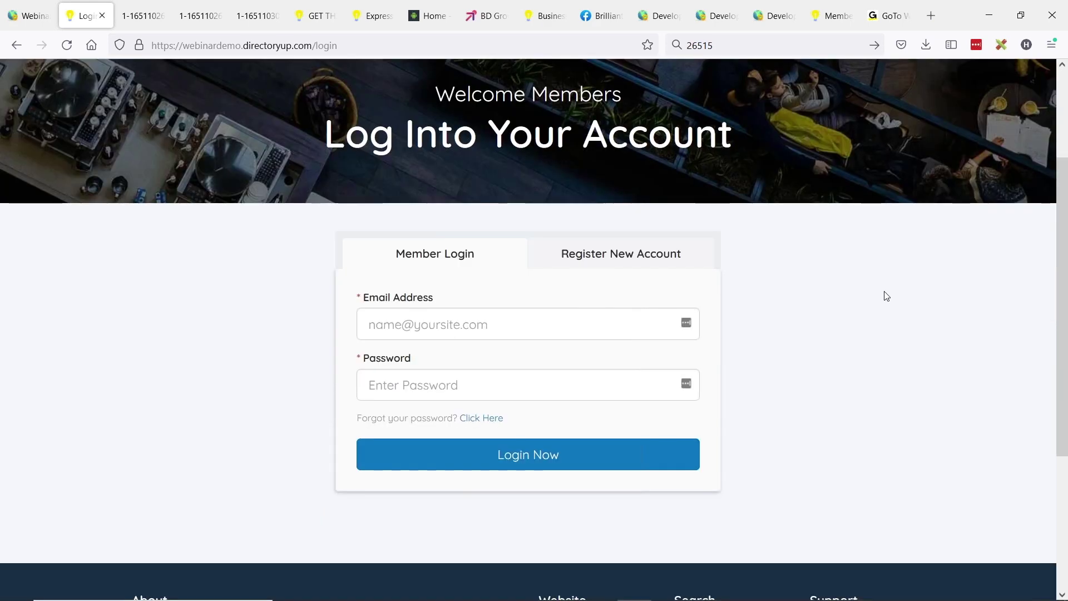
mouse_move(613, 259)
left_mouse_down()
mouse_move(160, 265)
mouse_move(627, 262)
left_mouse_up()
left_click(628, 263)
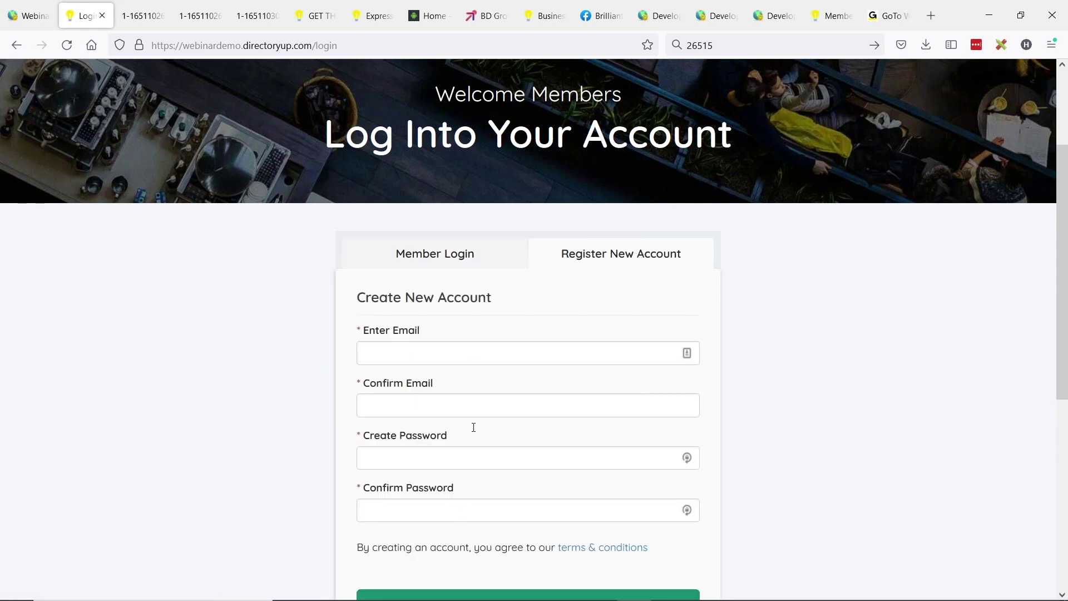
left_click(417, 253)
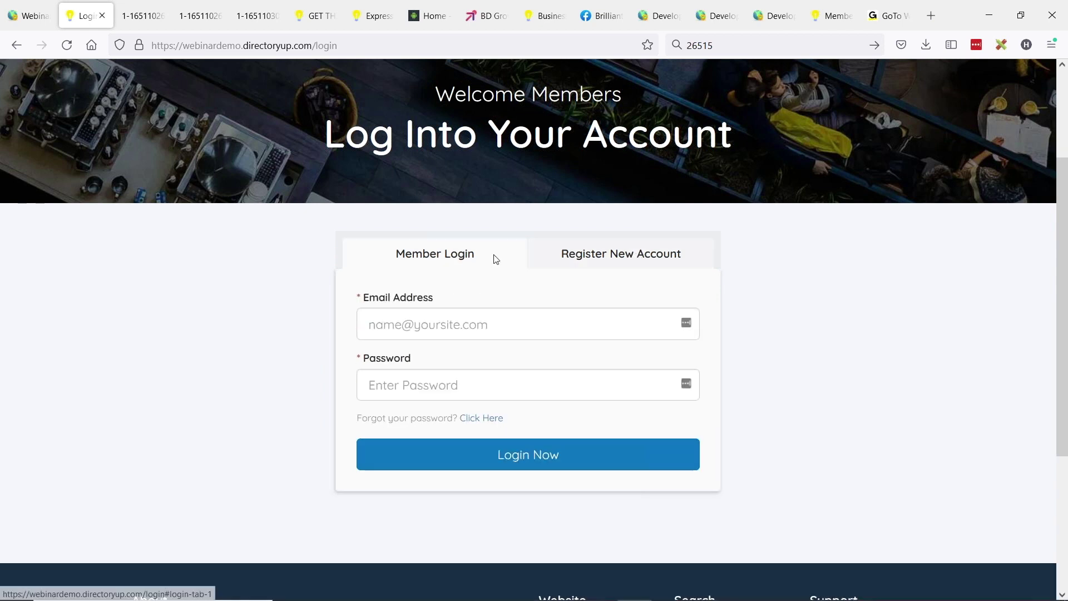
scroll(623, 257, "up", 3)
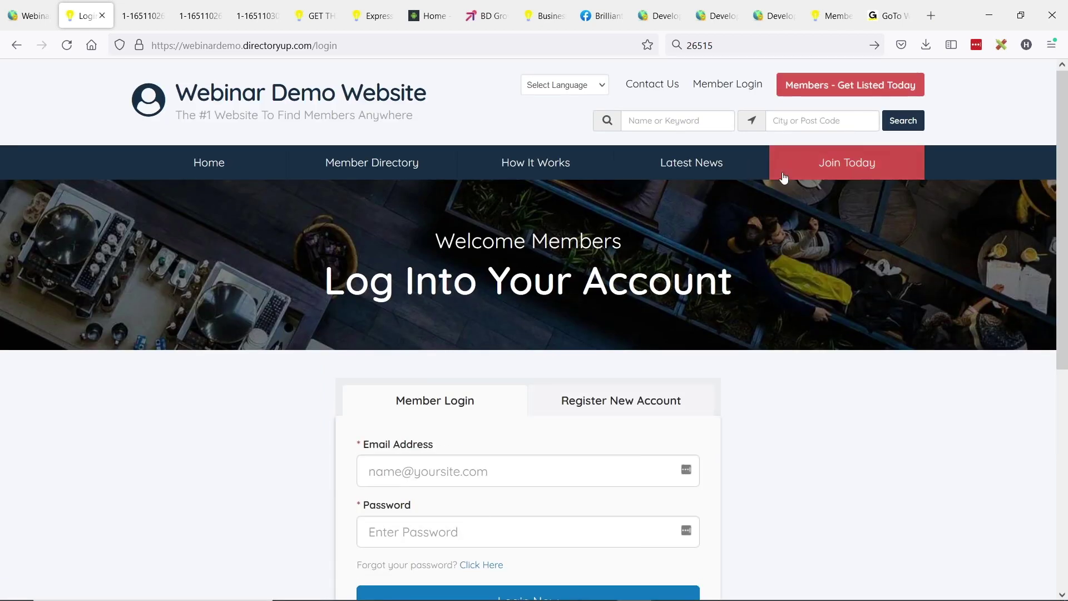
left_click(904, 122)
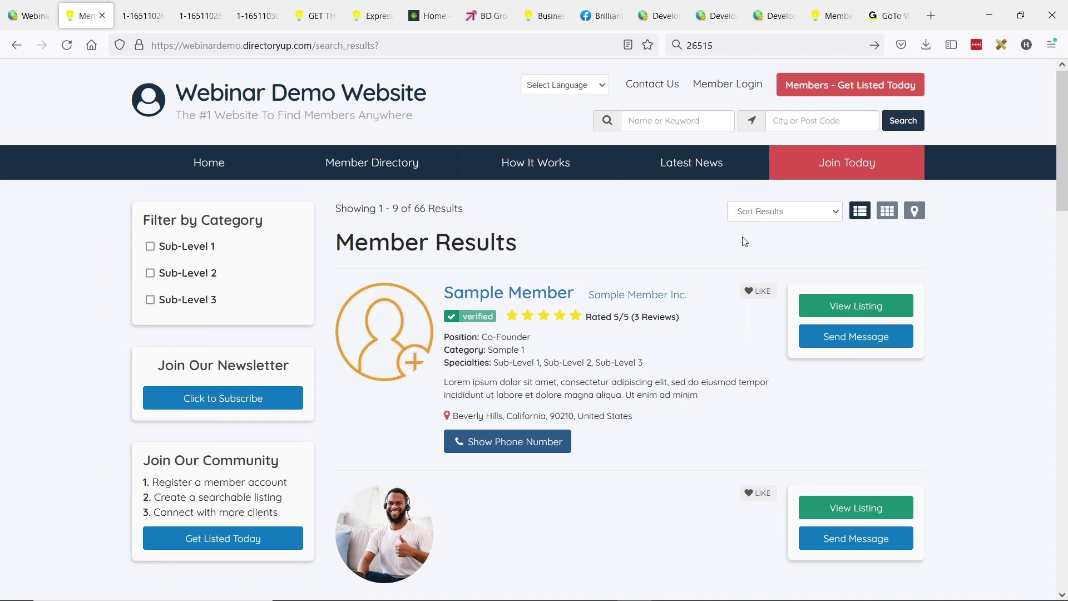
left_click(758, 295)
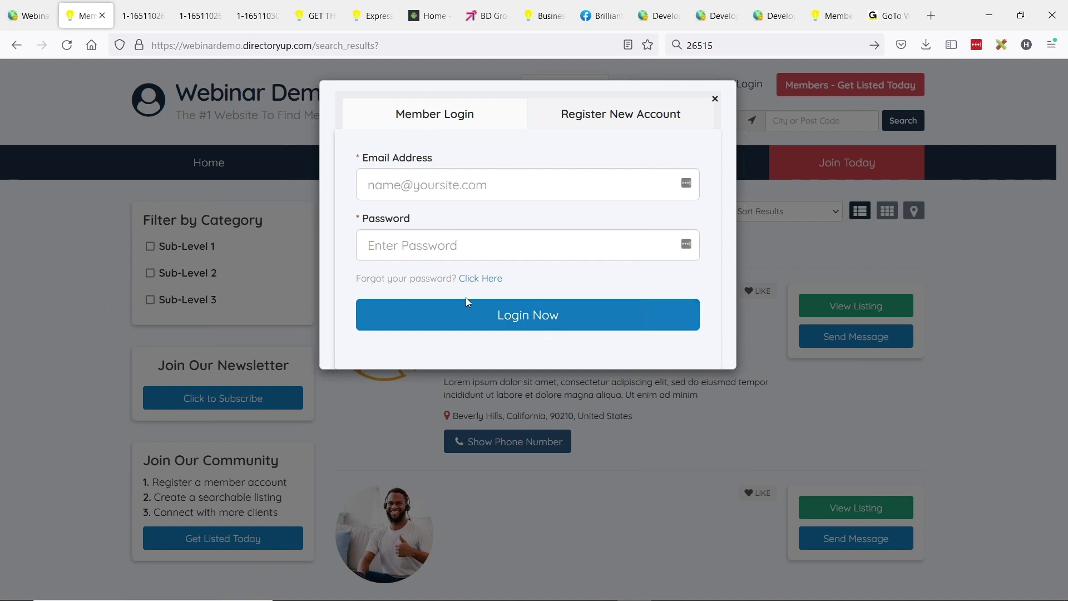
left_click(660, 121)
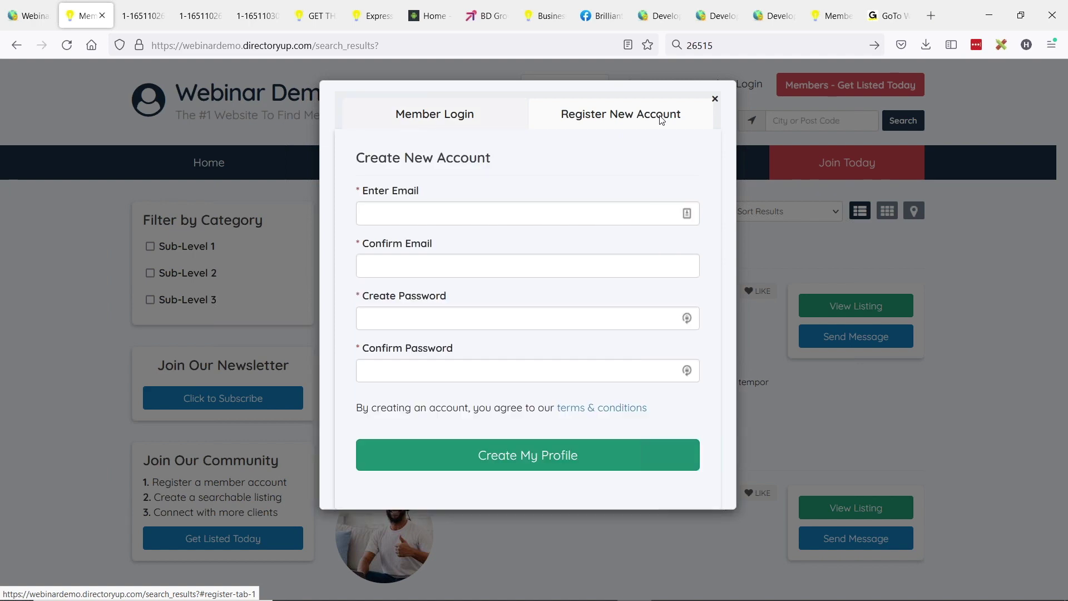
left_click(715, 100)
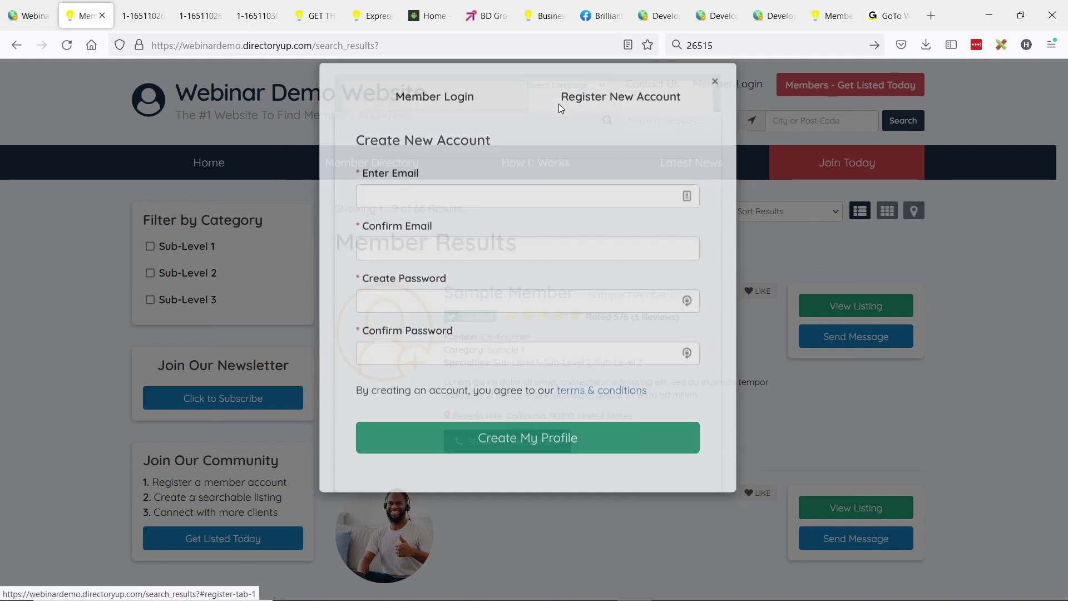
Go back to the admin and open the General Settings page.
left_click(15, 21)
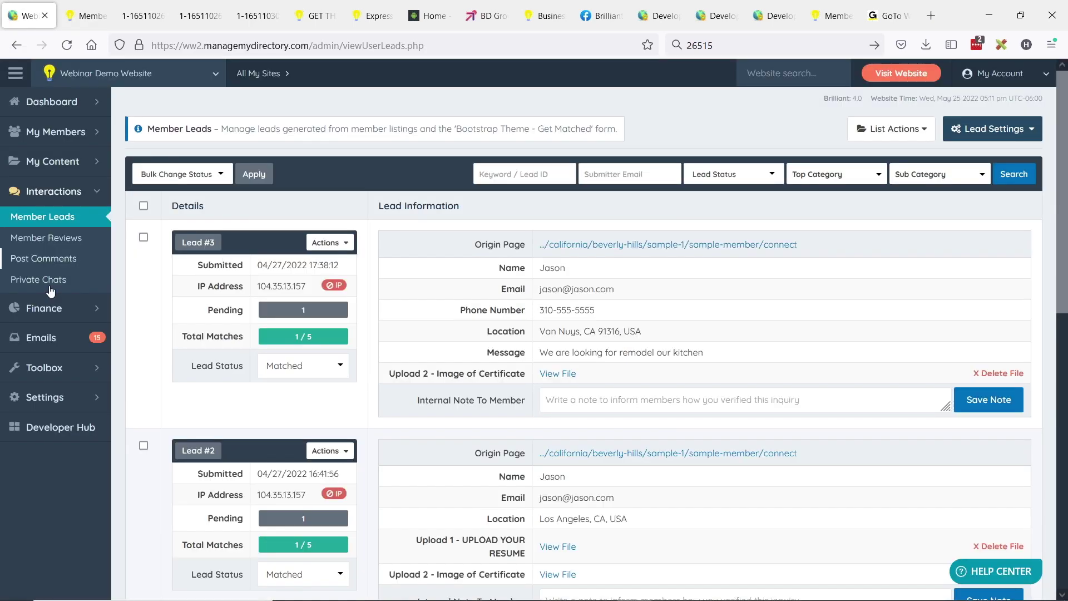
mouse_move(72, 395)
left_click(139, 397)
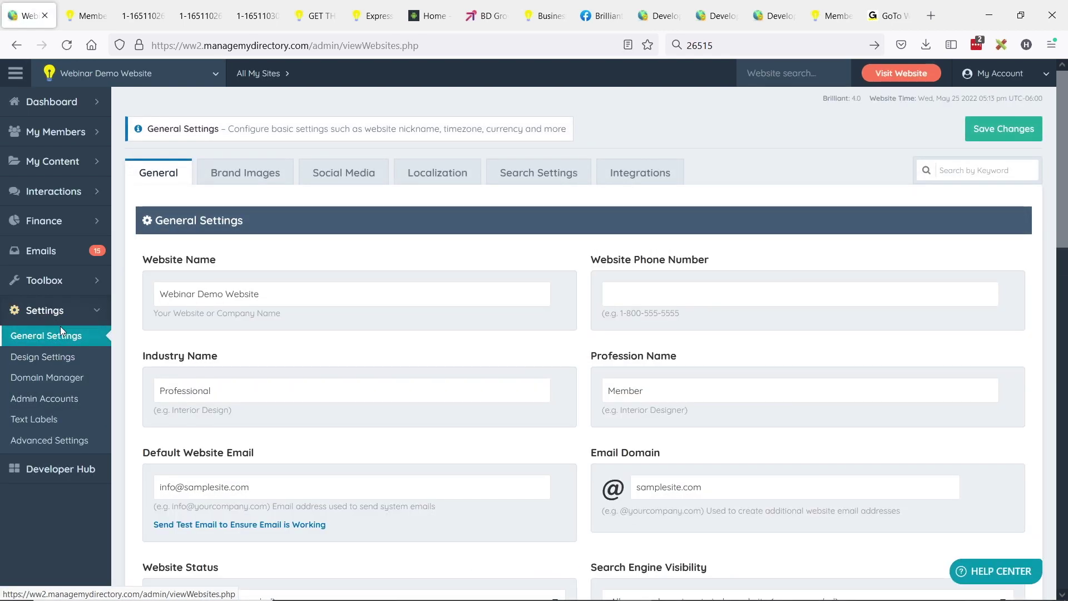
scroll(568, 278, "down", 1)
scroll(166, 178, "up", 1)
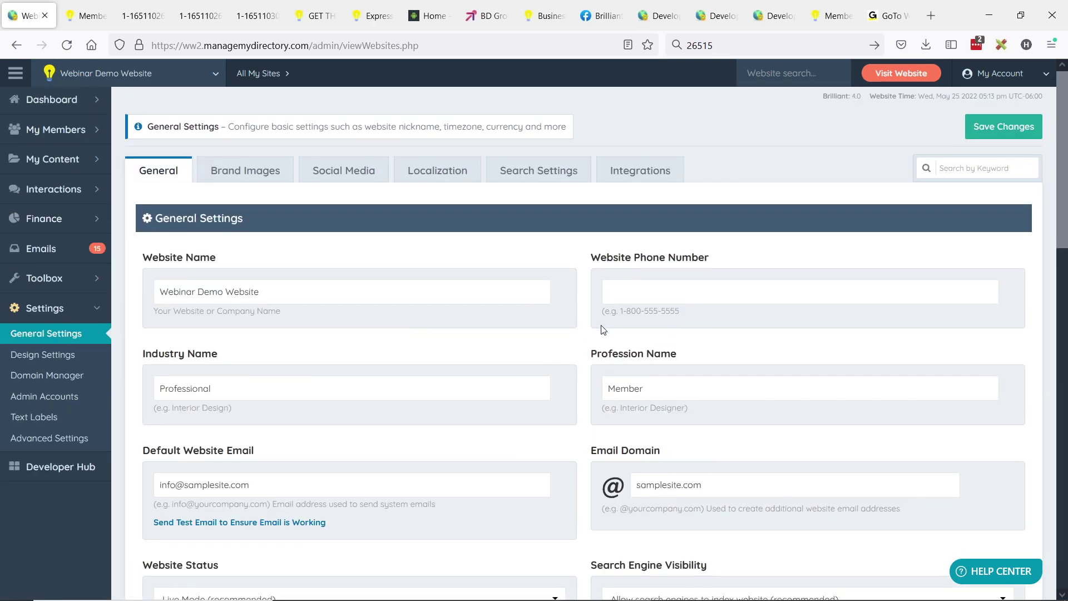
scroll(600, 323, "down", 6)
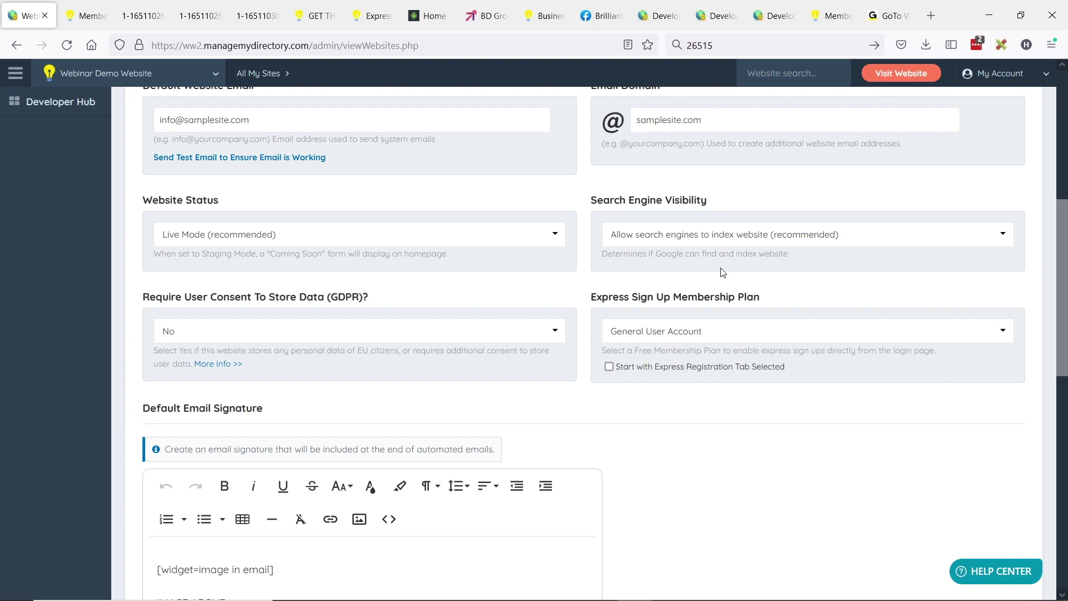
Set express sign-up plan to General User Account, tick Start with Express Registration Tab Selected, save.
left_click(712, 333)
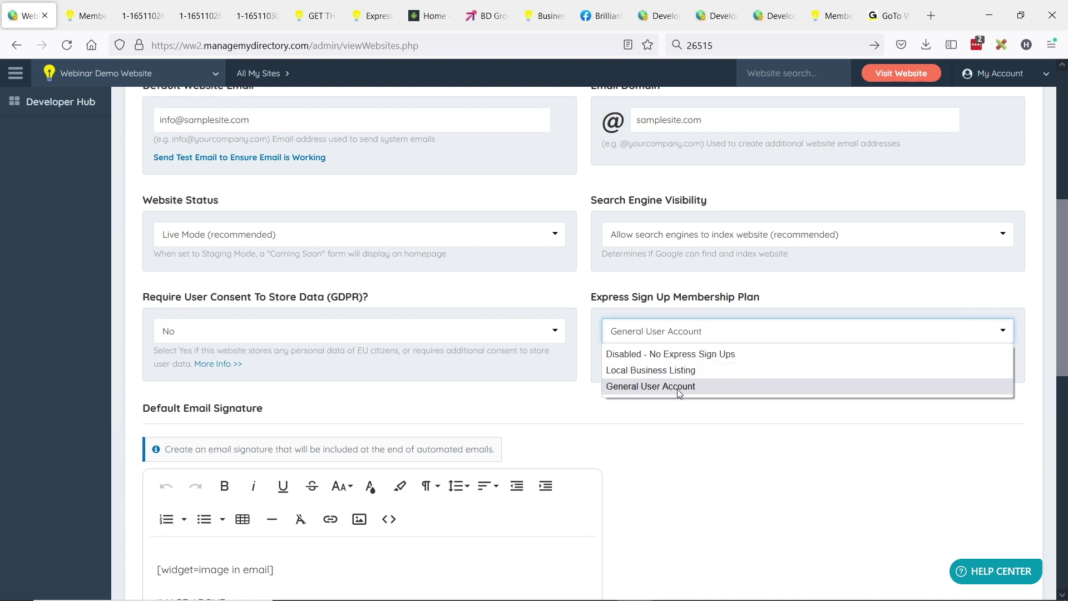
left_click(678, 389)
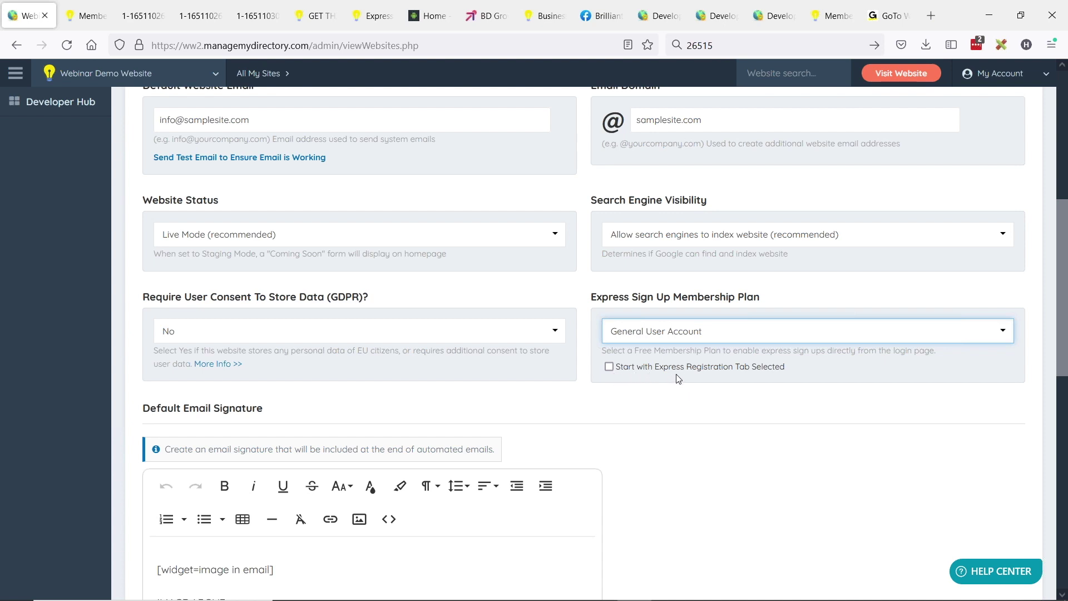
left_click(611, 367)
left_click(611, 368)
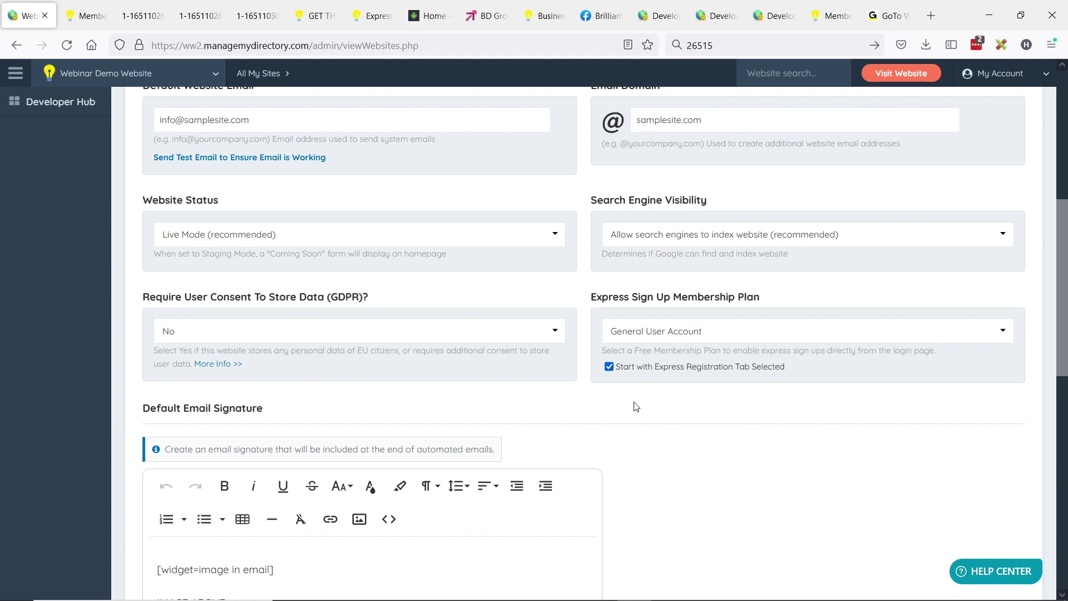
scroll(859, 410, "up", 7)
left_click(996, 132)
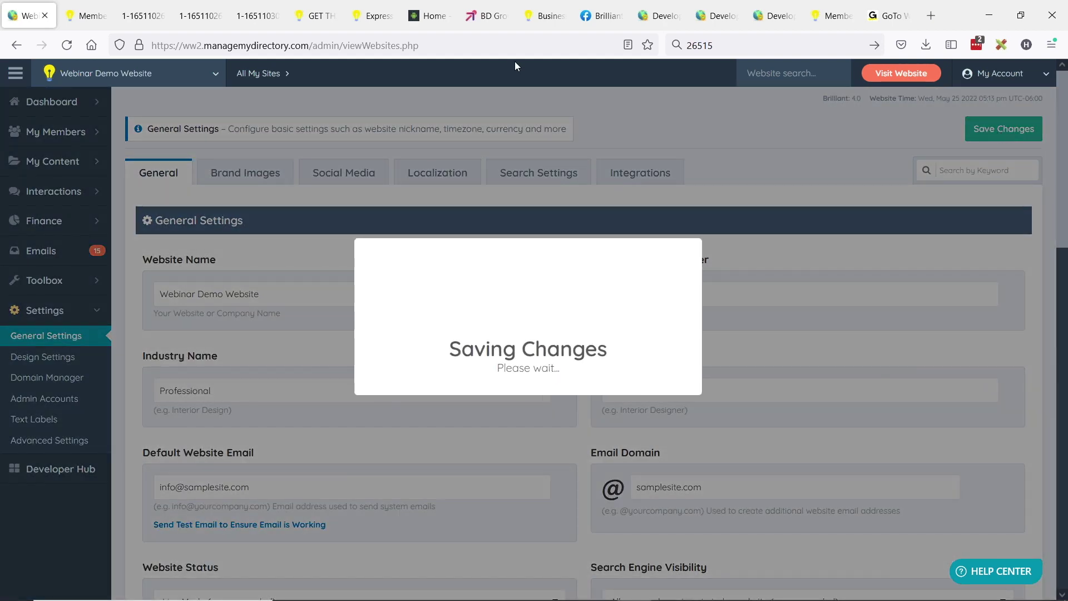
Duplicate the Member Results tab, then open the login popup on the original page.
left_click(86, 15)
right_click(81, 17)
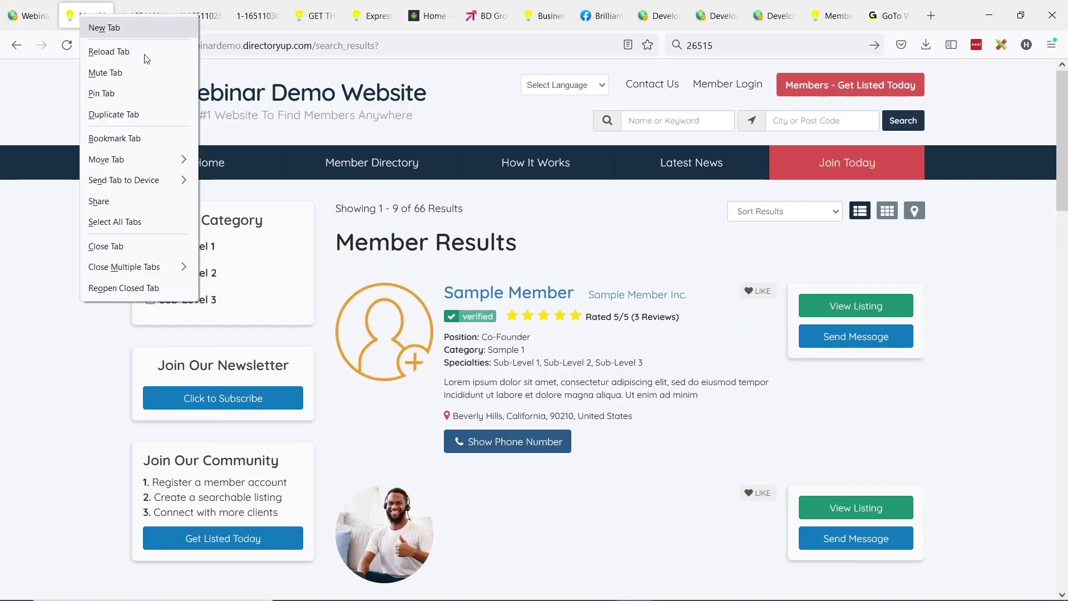
left_click(123, 114)
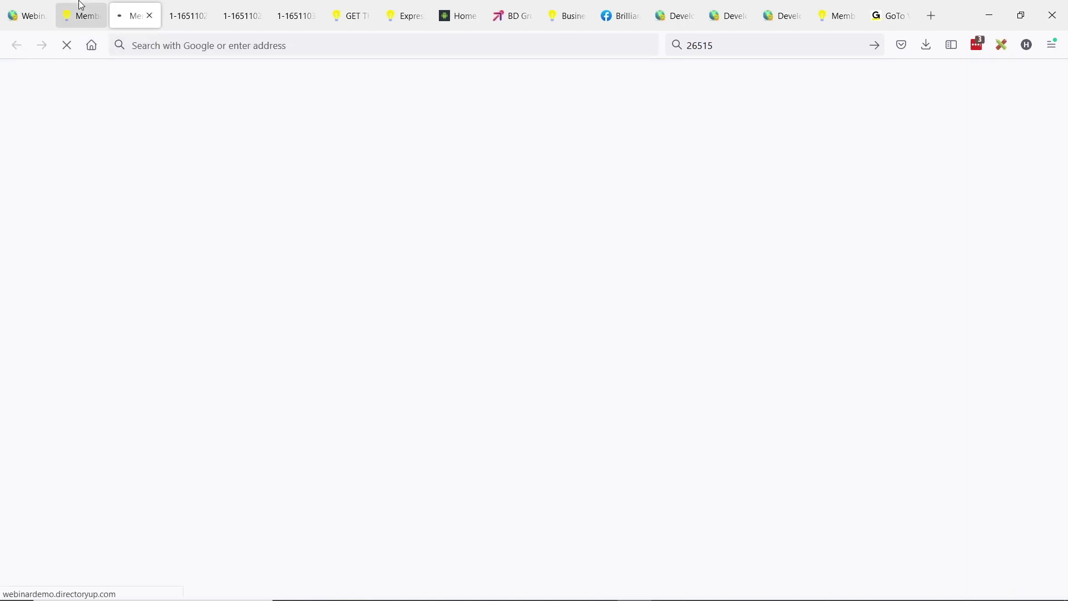
left_click(81, 4)
left_click(762, 293)
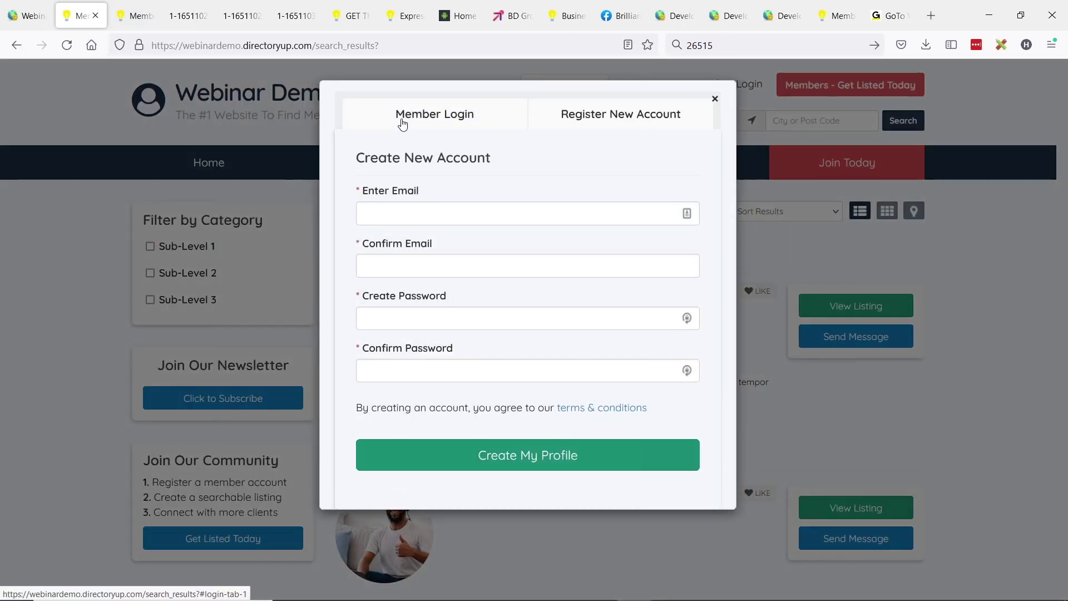
left_click(443, 105)
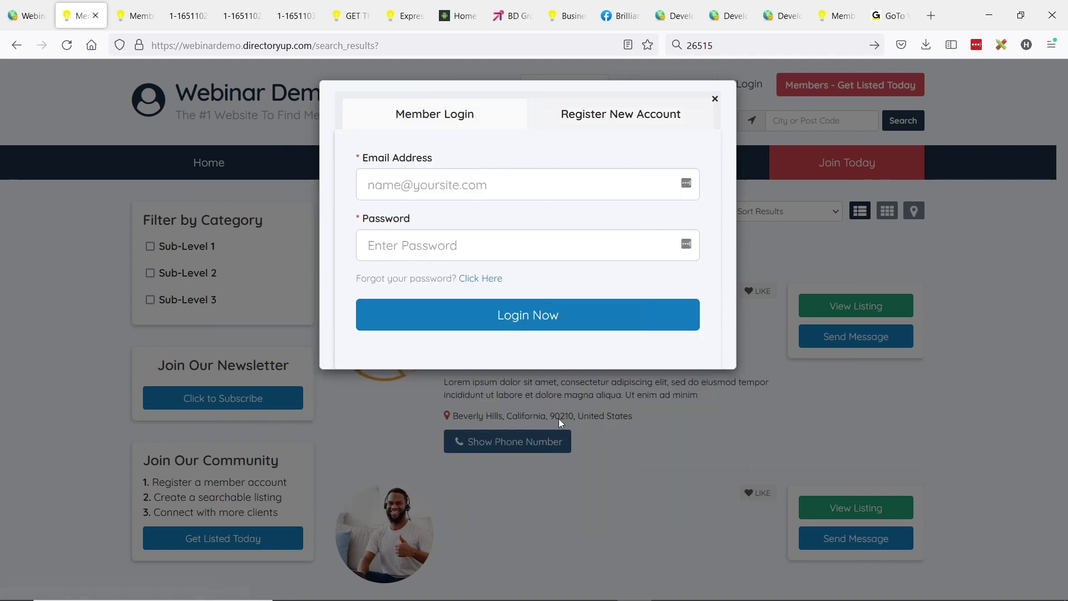
On the fresh copy, confirm the login popup opens on Register New Account, then close it.
left_click(135, 16)
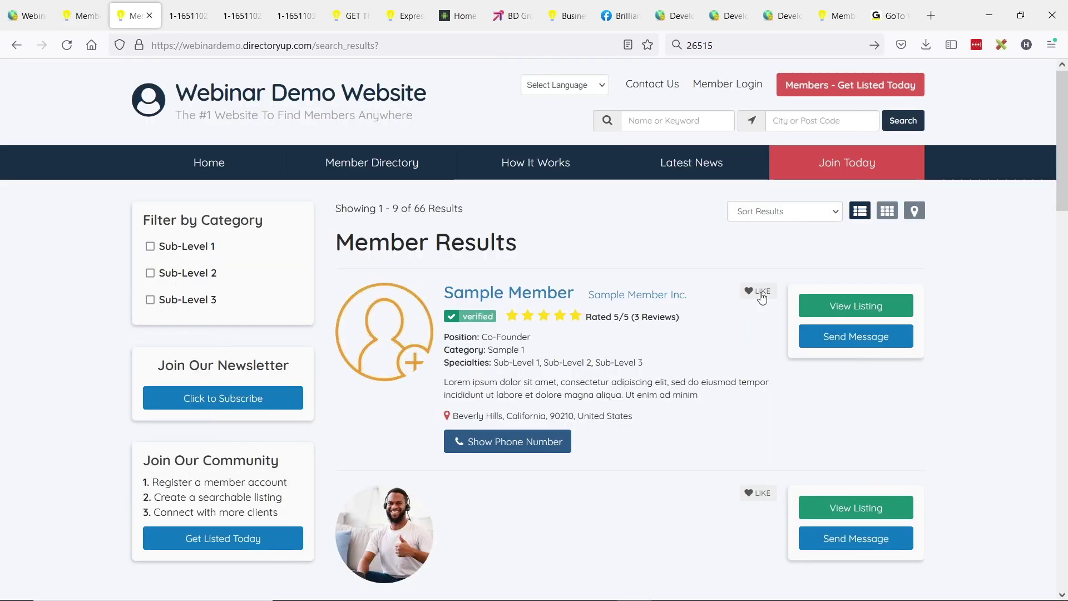
left_click(761, 294)
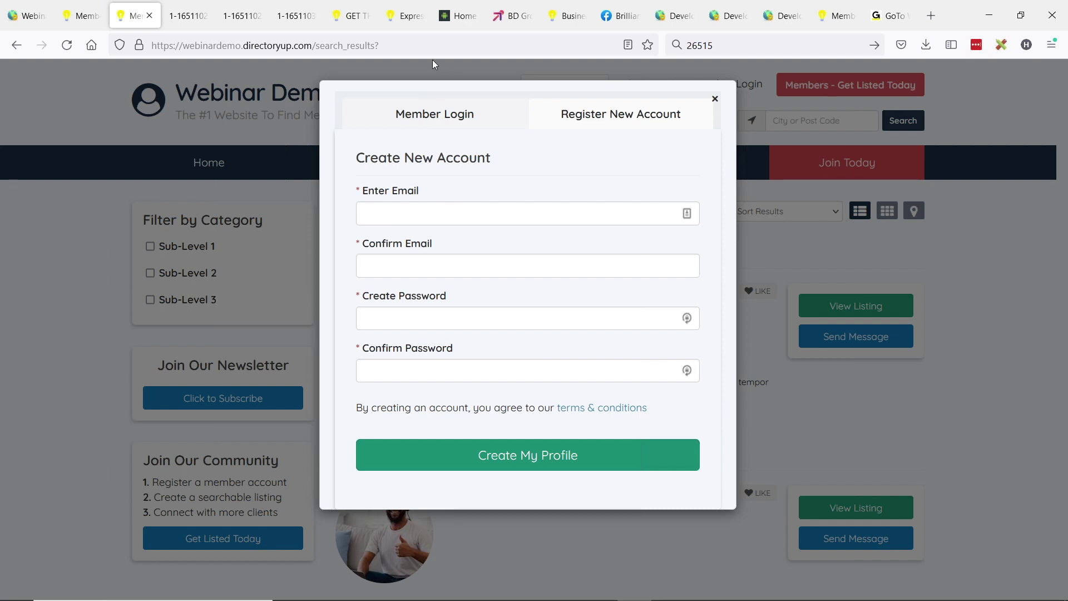
left_click(440, 119)
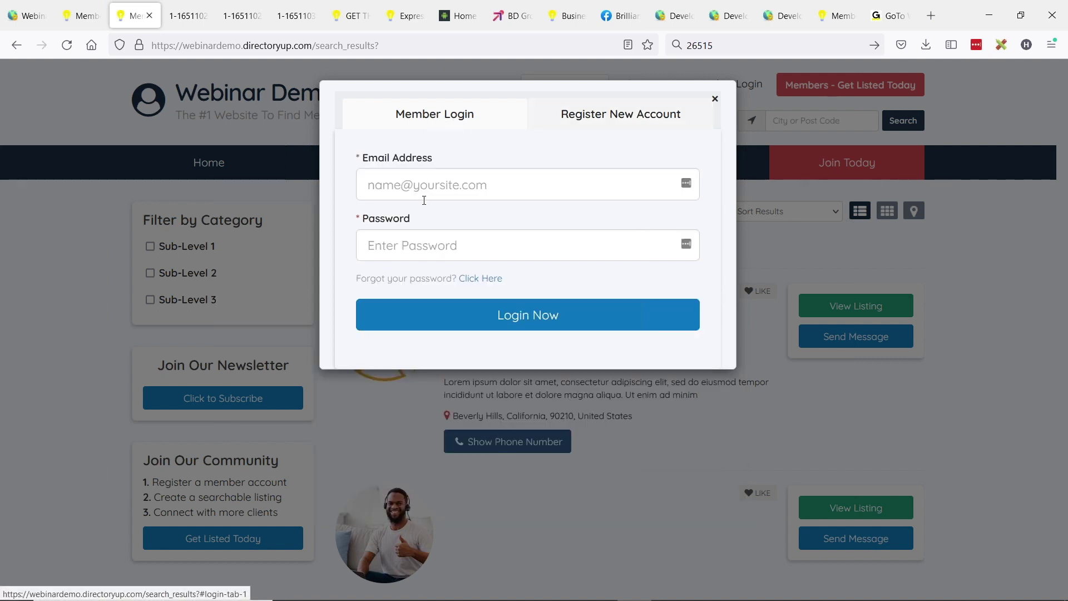
left_click(598, 112)
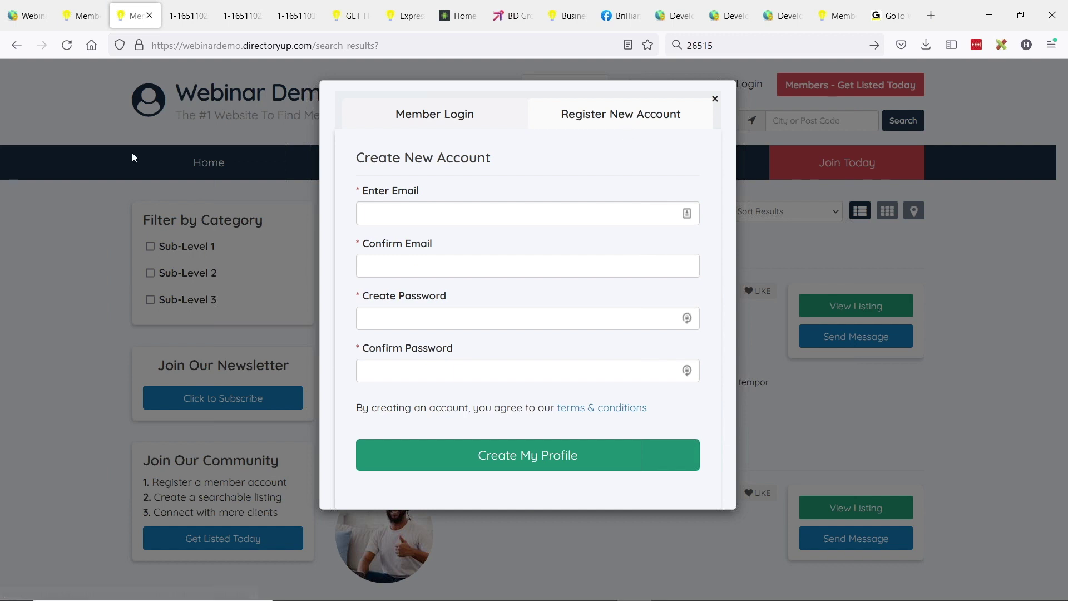
left_click(715, 100)
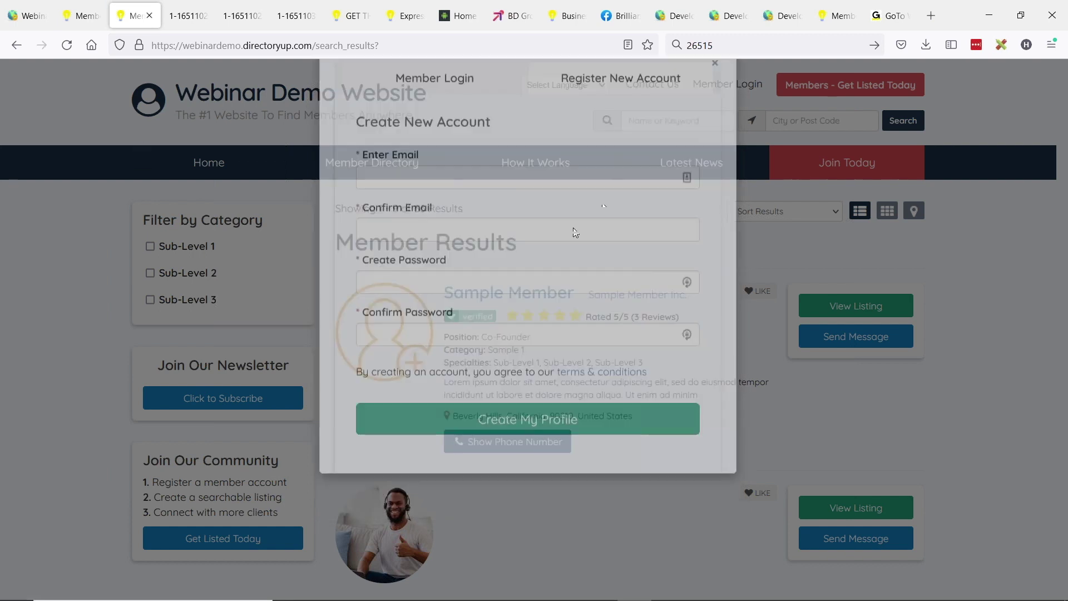
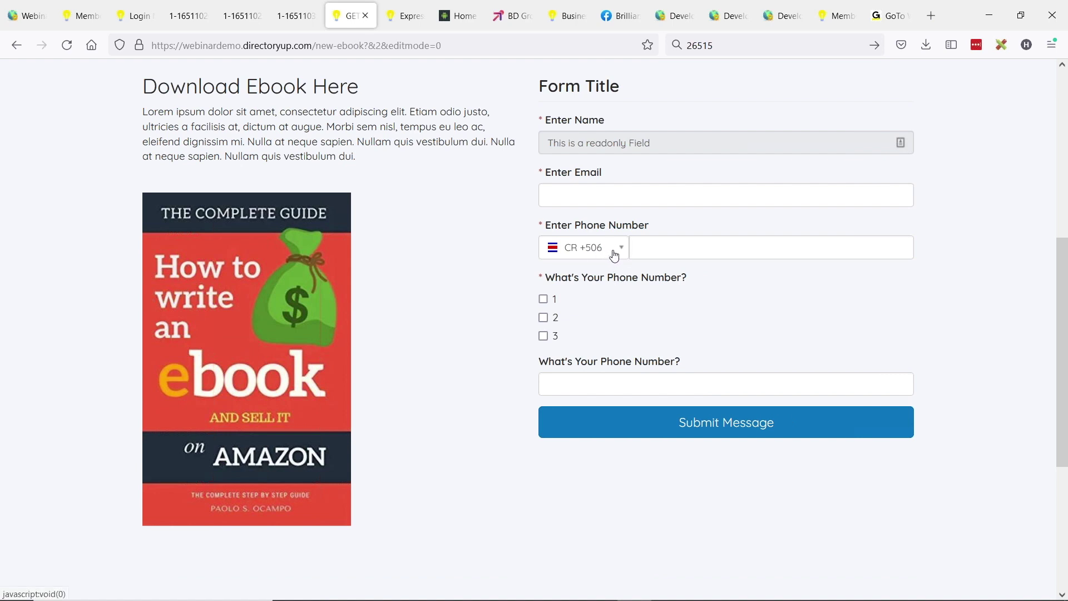
Set the eBook form's phone field country code to CR +506 and enter the sample phone number.
left_click(612, 250)
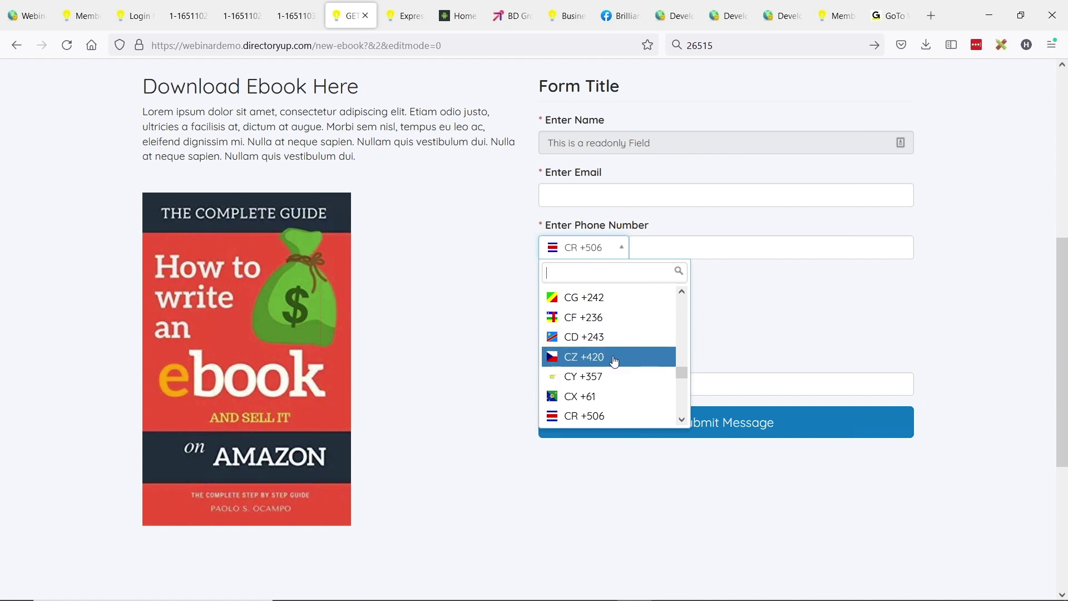
scroll(610, 332, "down", 3)
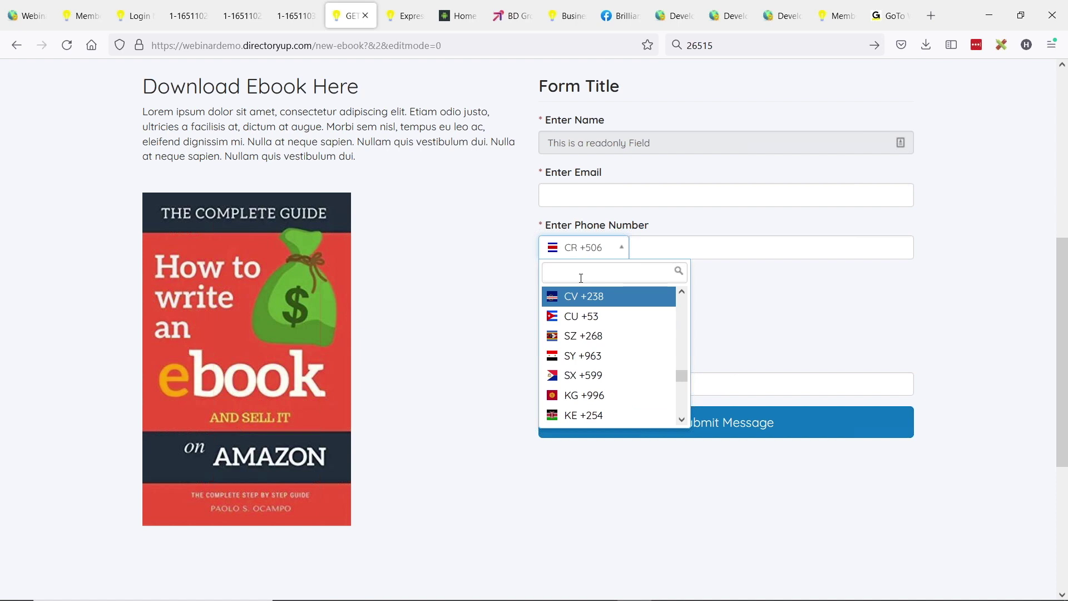
type("CR")
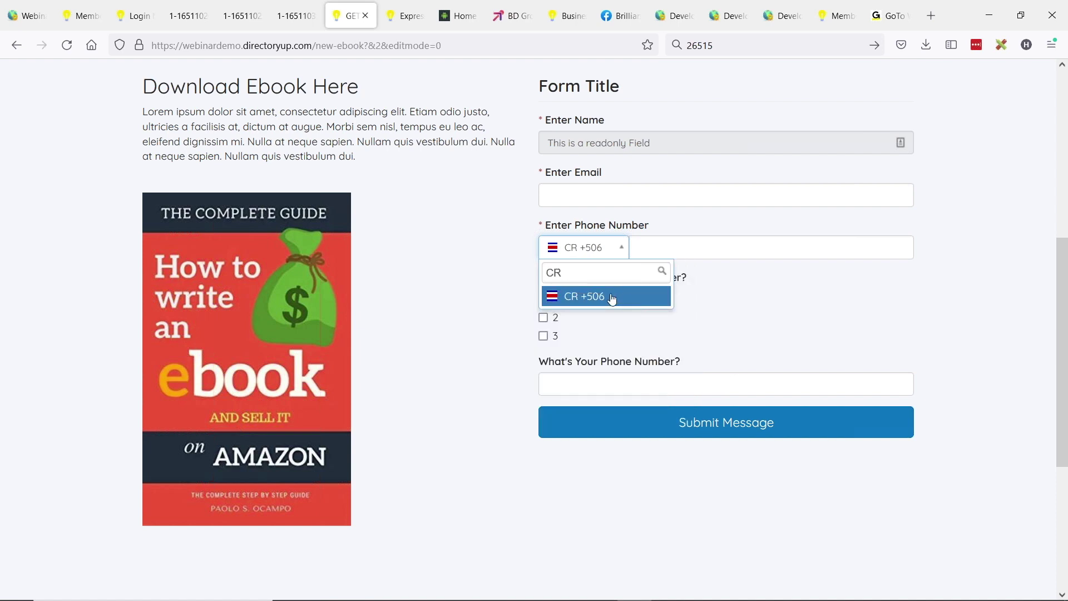
left_click(610, 296)
left_click(729, 243)
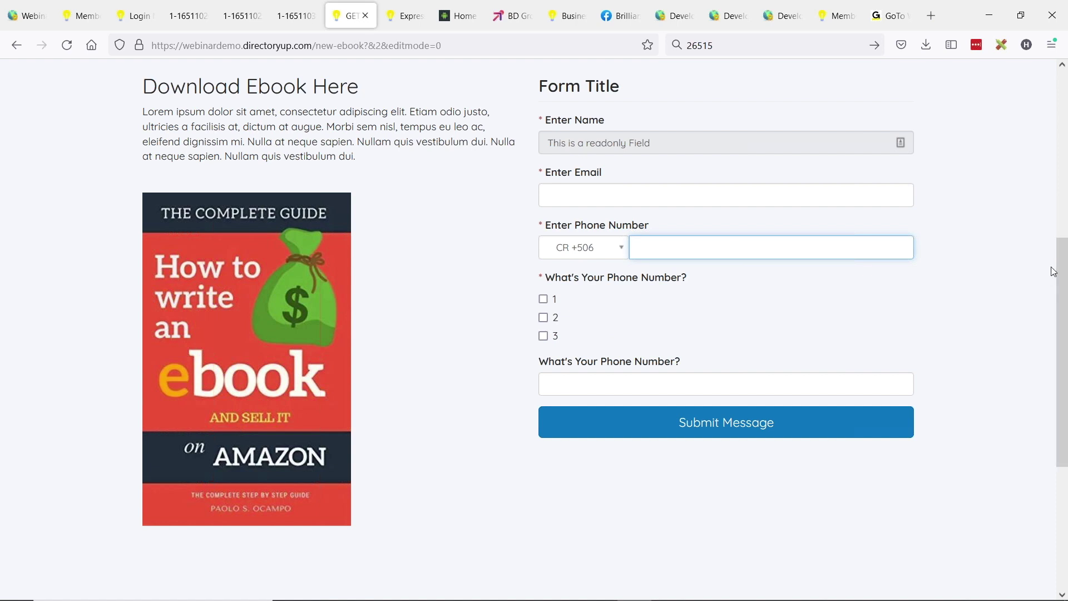
type("5555")
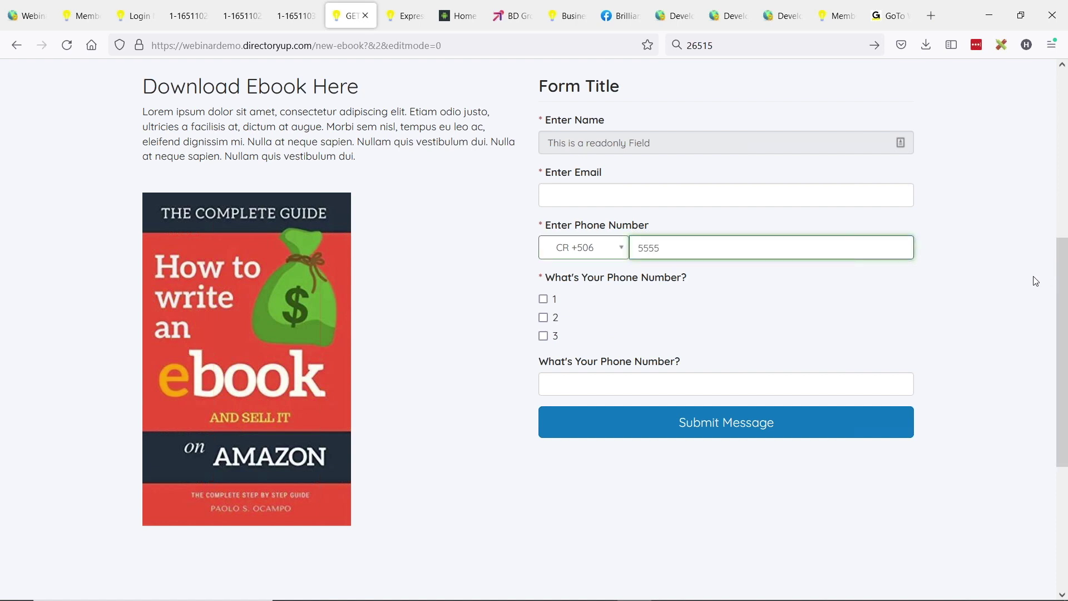
type("-55555")
Show the country code list once more, close it, and switch to the site admin settings.
left_click(526, 245)
left_click(602, 253)
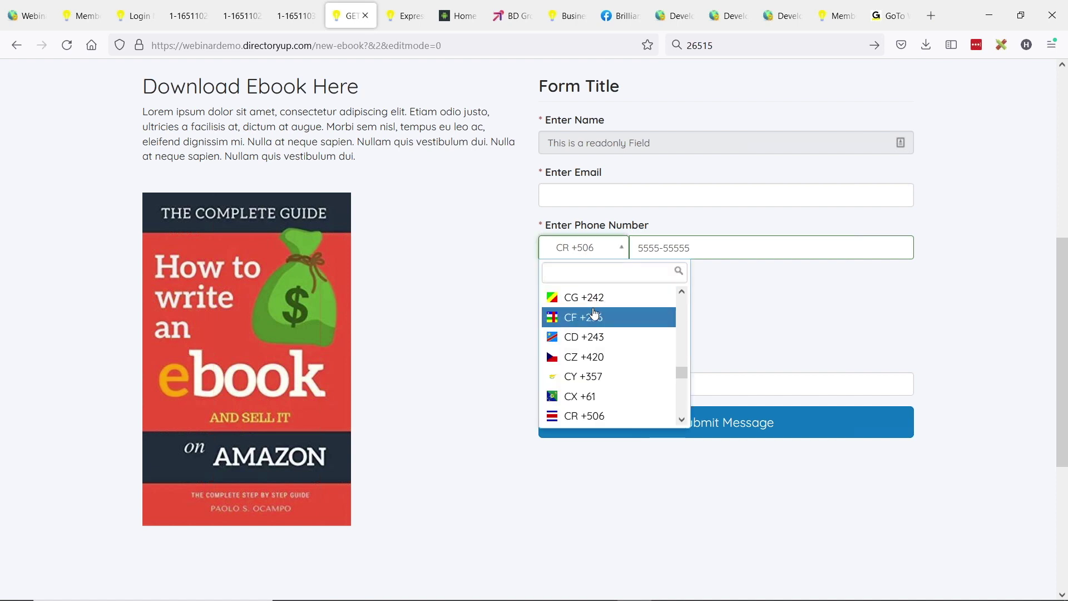
left_click(570, 253)
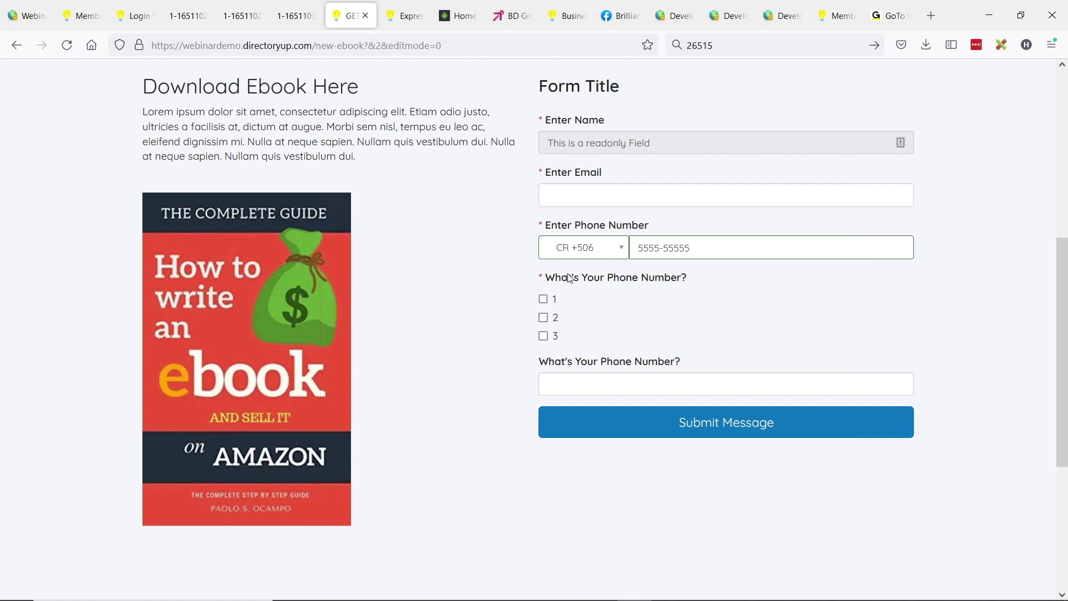
key("ctrl+1")
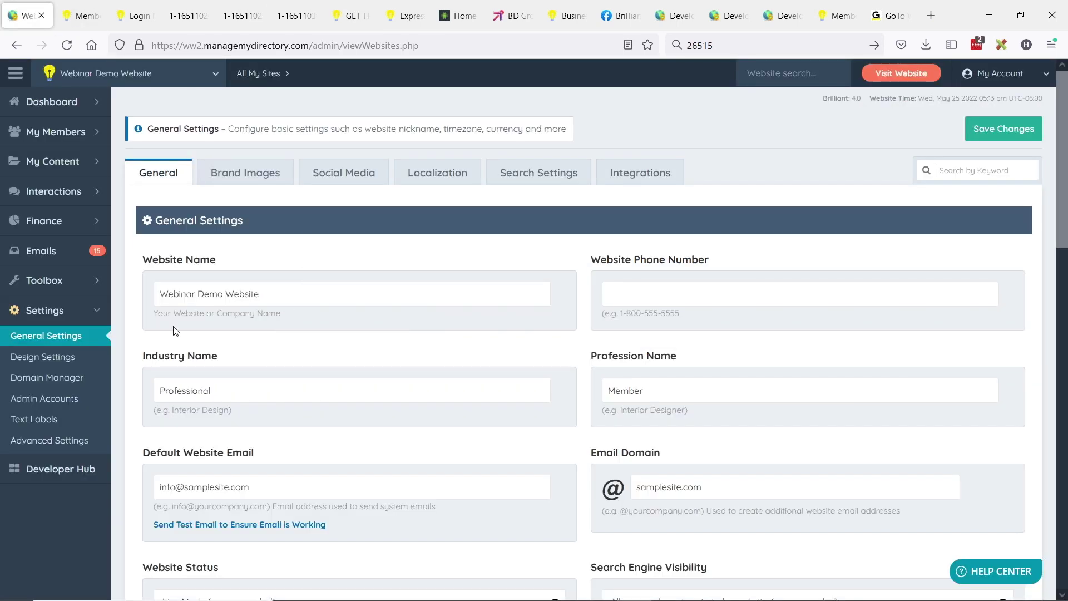
Open the eBook Download form for editing from the Toolbox Form Manager.
left_click(95, 283)
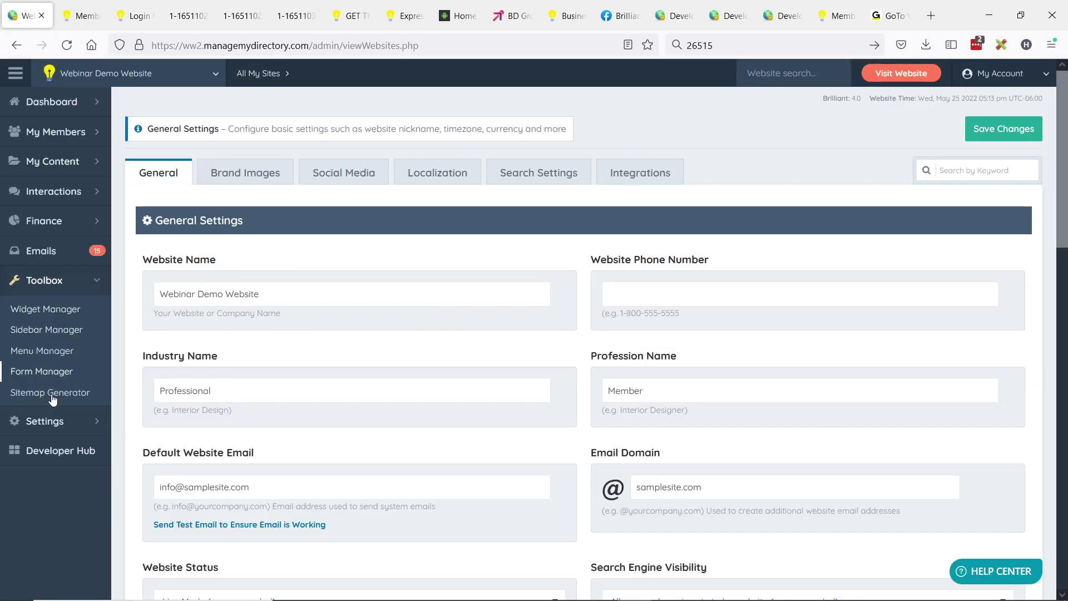
left_click(48, 371)
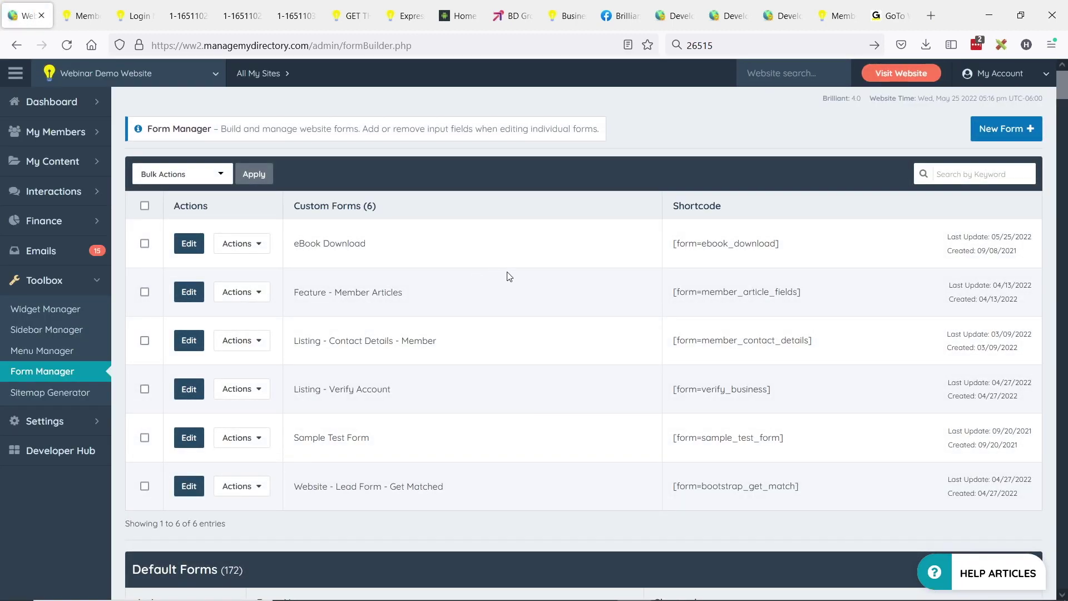
left_click(190, 244)
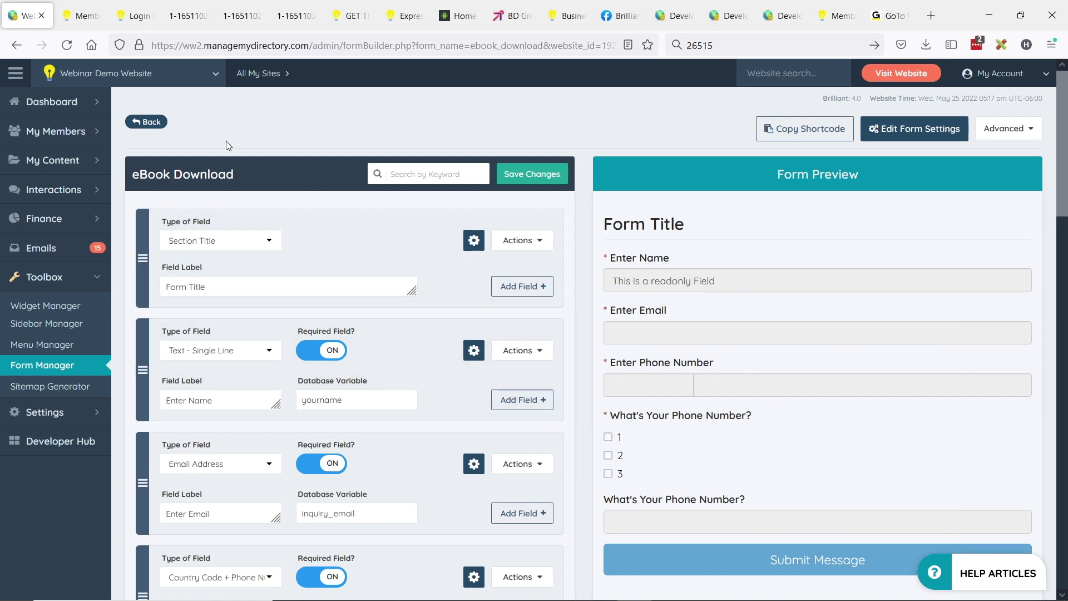
Insert a field below Enter Name with type Country Code + Phone Number.
scroll(288, 152, "down", 3)
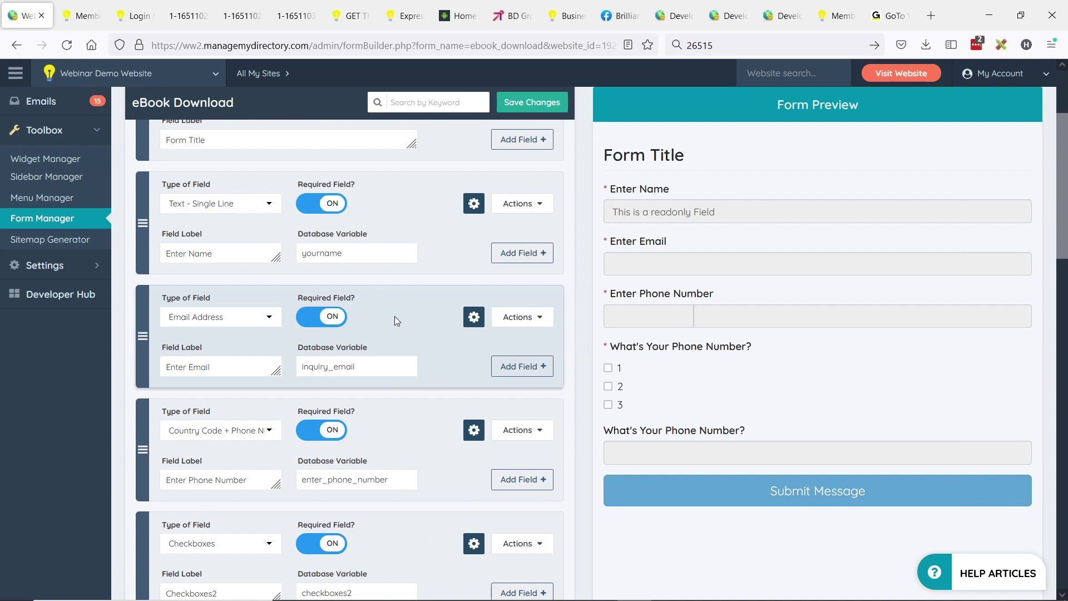
scroll(425, 327, "down", 2)
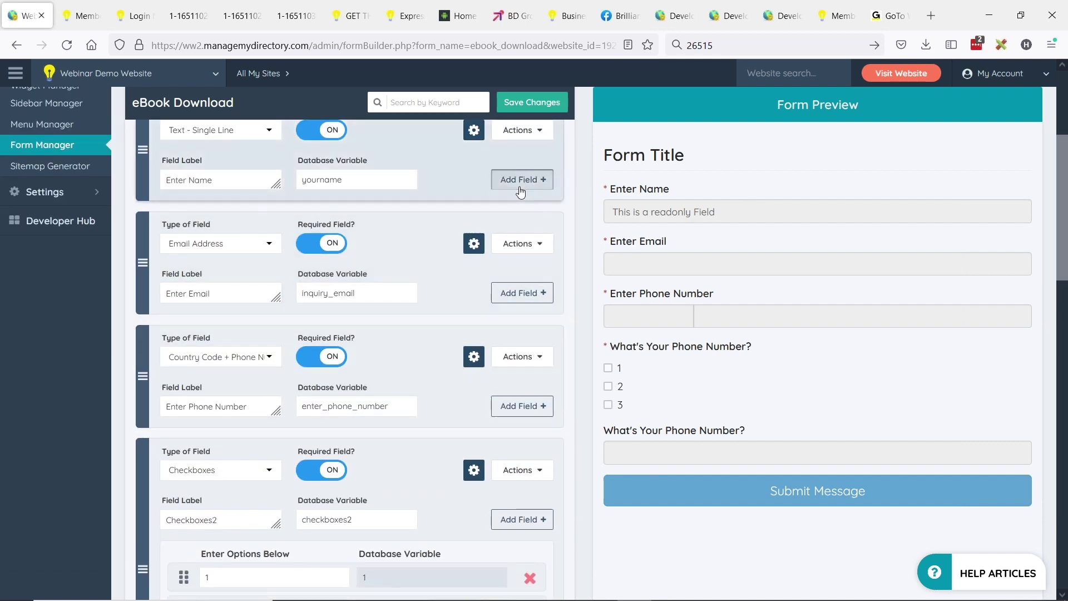
left_click(517, 186)
left_click(262, 246)
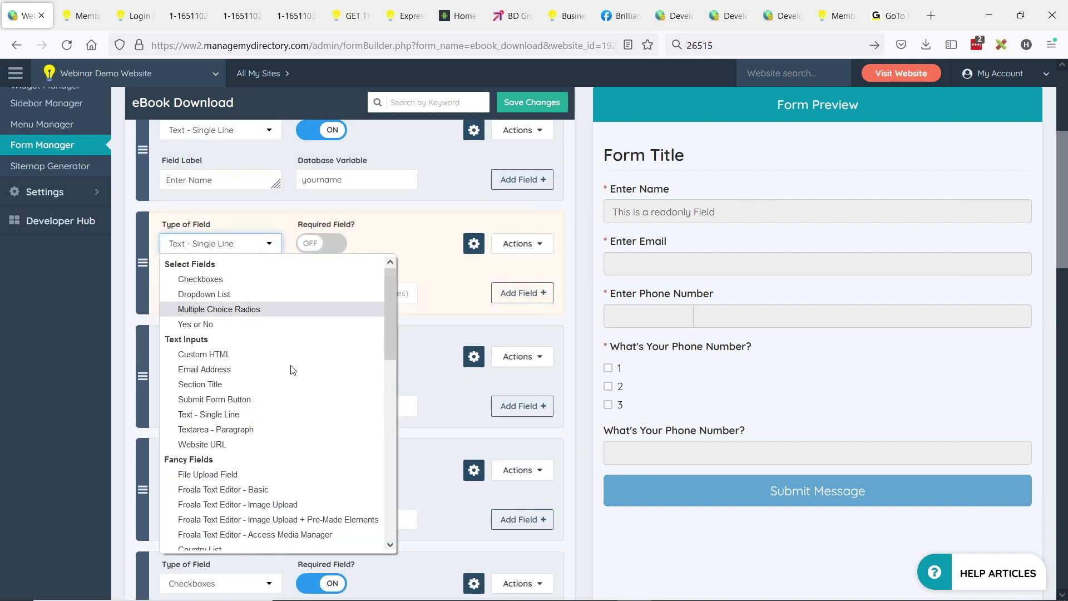
scroll(294, 358, "down", 2)
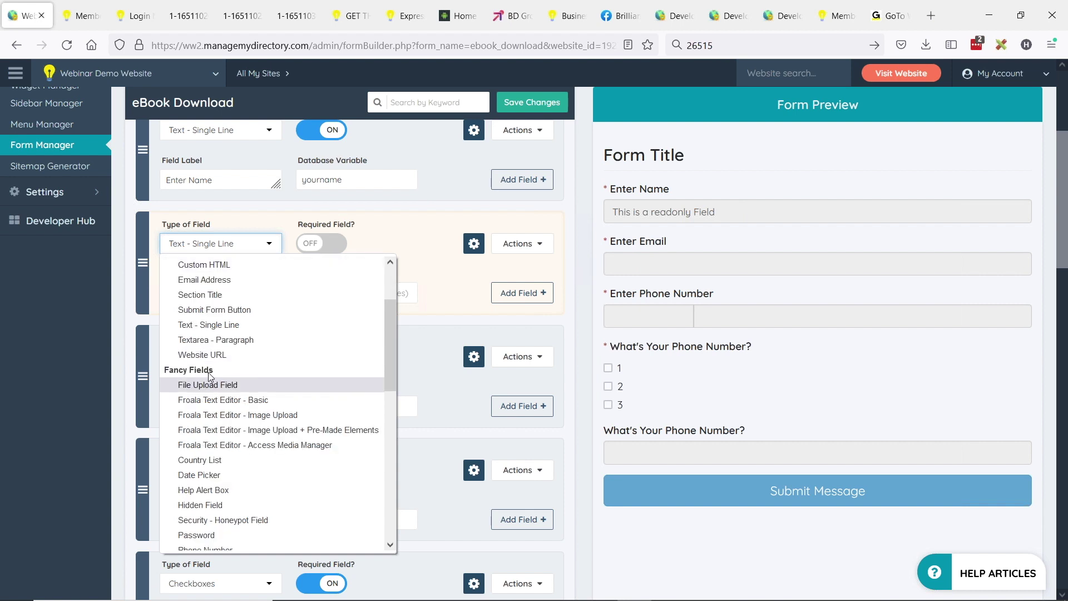
scroll(217, 369, "down", 2)
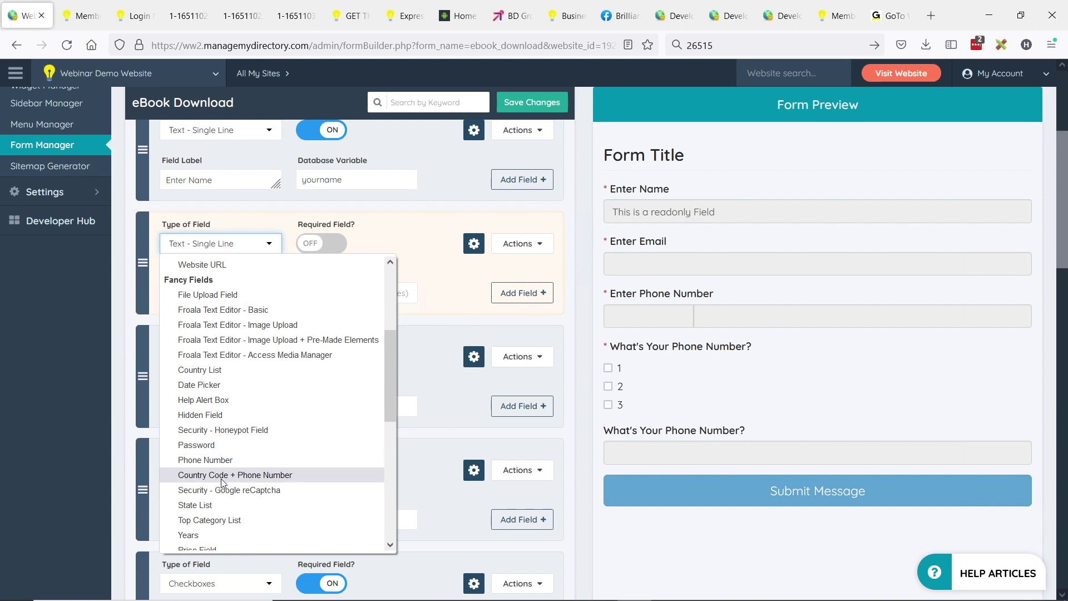
left_click(261, 476)
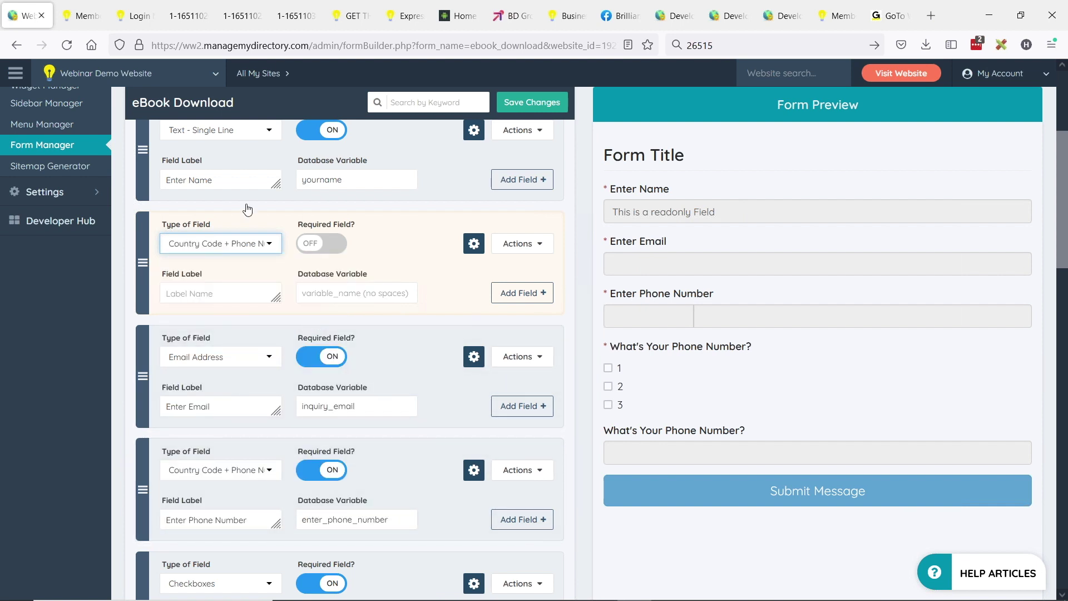
scroll(253, 345, "up", 1)
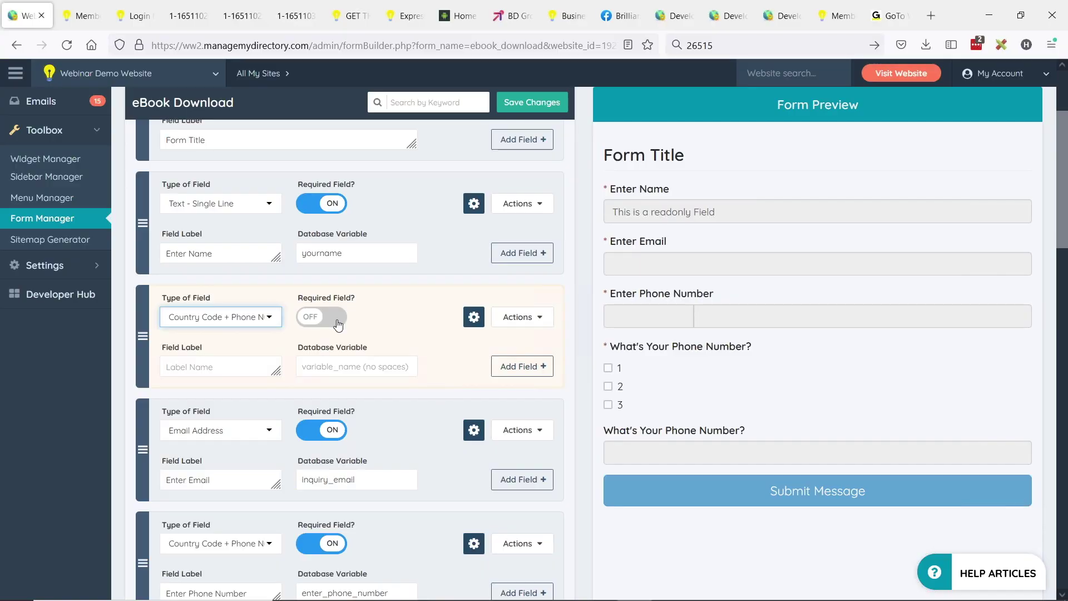
Go to Settings > General Settings and show the Localization tab.
scroll(334, 329, "up", 1)
scroll(334, 328, "down", 1)
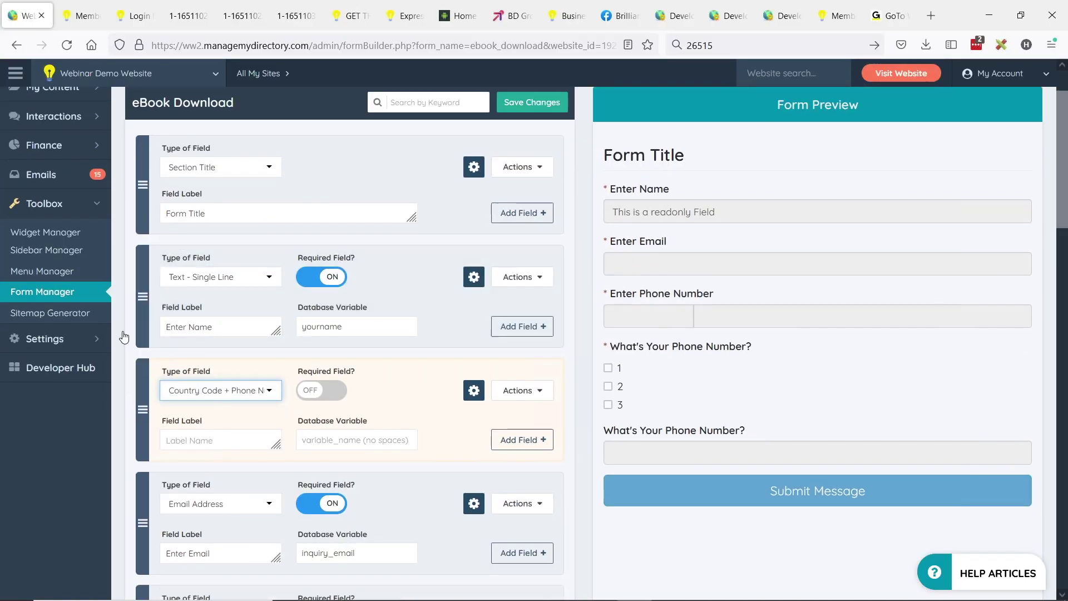
left_click(96, 340)
left_click(62, 260)
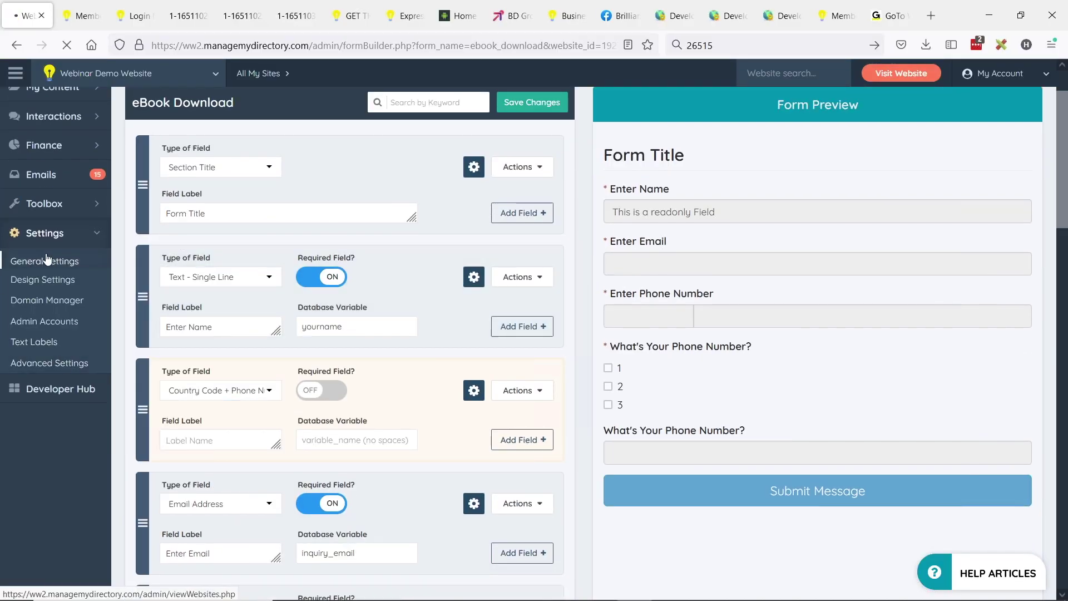
mouse_move(56, 263)
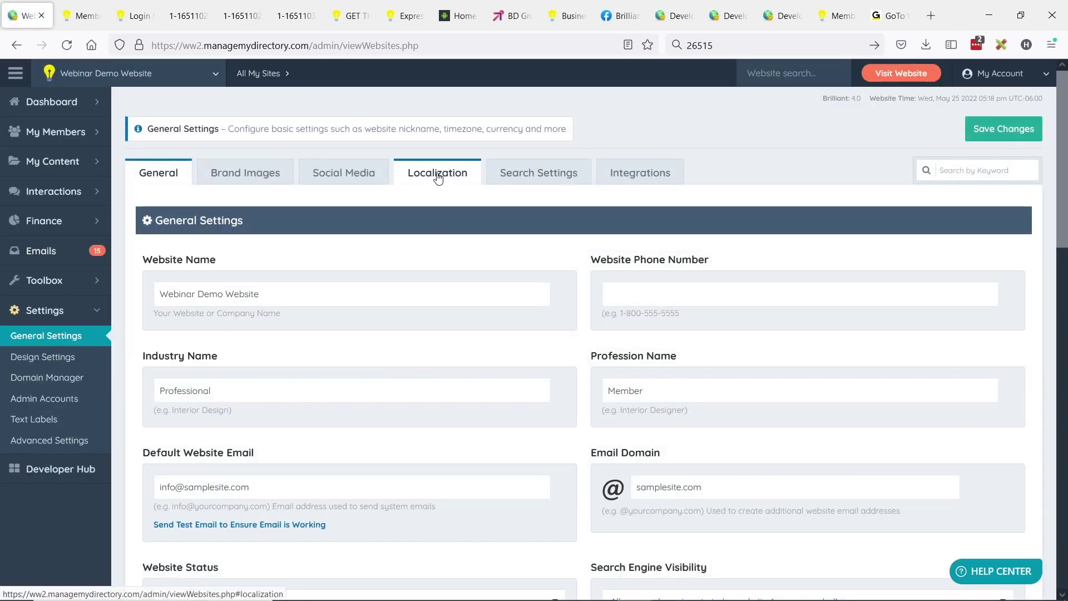
left_click(438, 175)
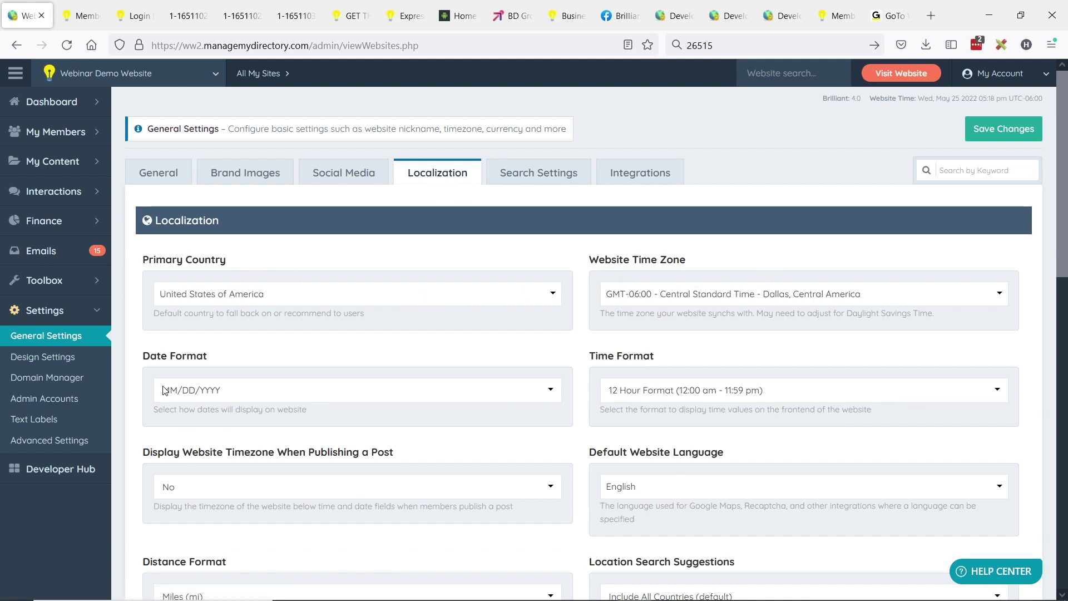
Point out the Time Format label and list its 12 Hour and 24 Hour choices.
left_click_drag(589, 361, 671, 359)
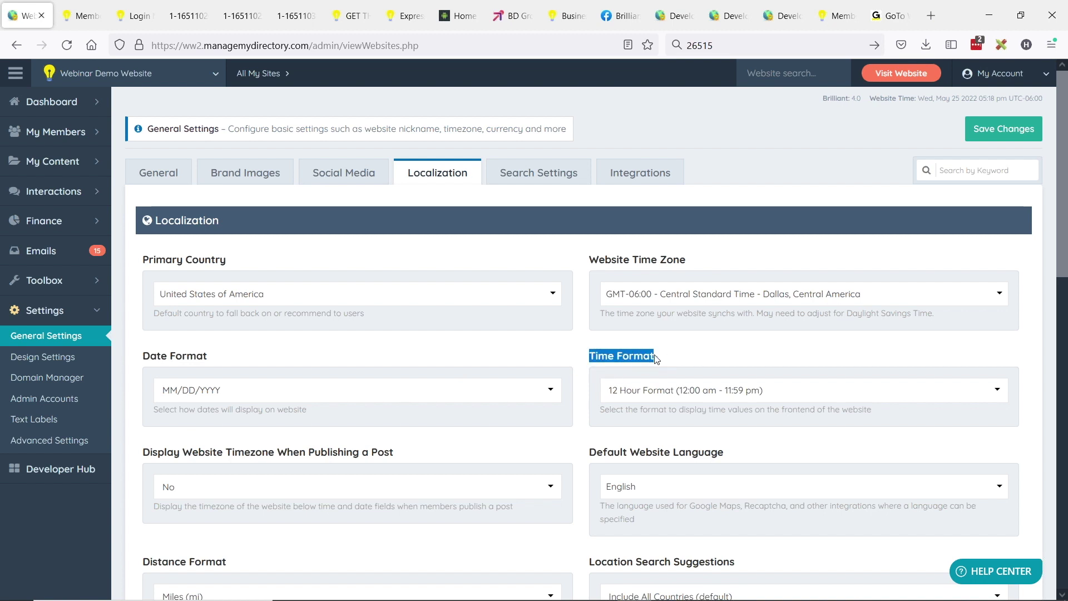
left_click(680, 358)
left_click(676, 392)
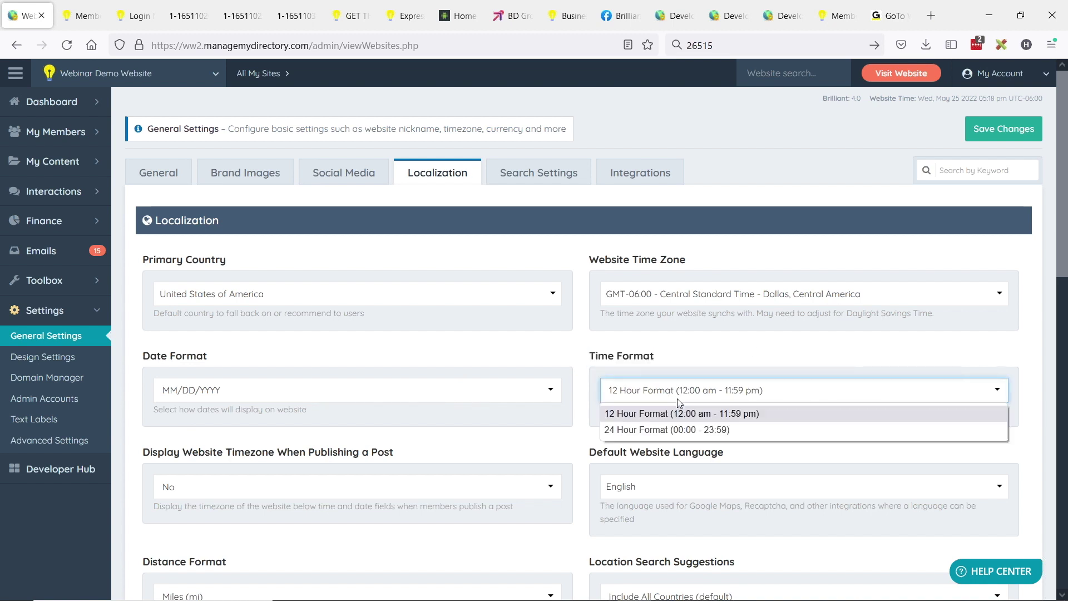
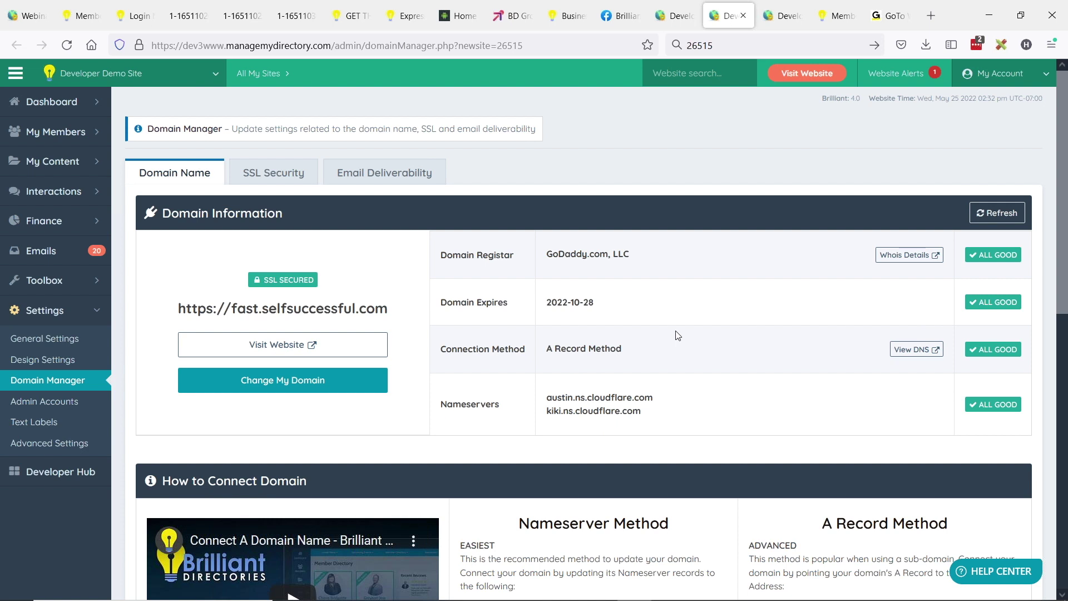
Review the site's SSL certificate status, email authentication records and domain name overview.
left_click(276, 185)
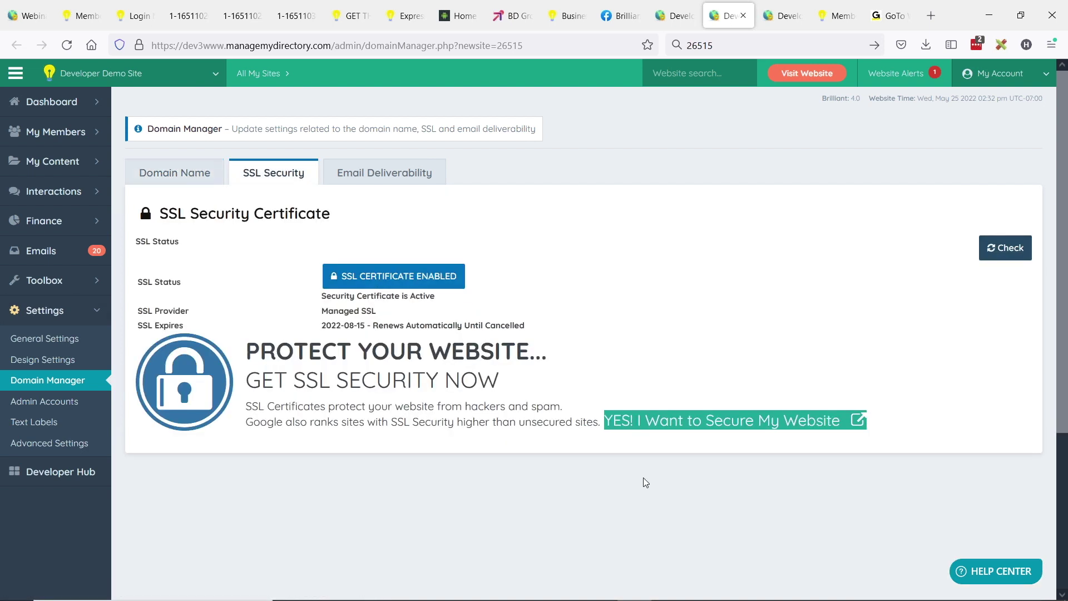
left_click(421, 206)
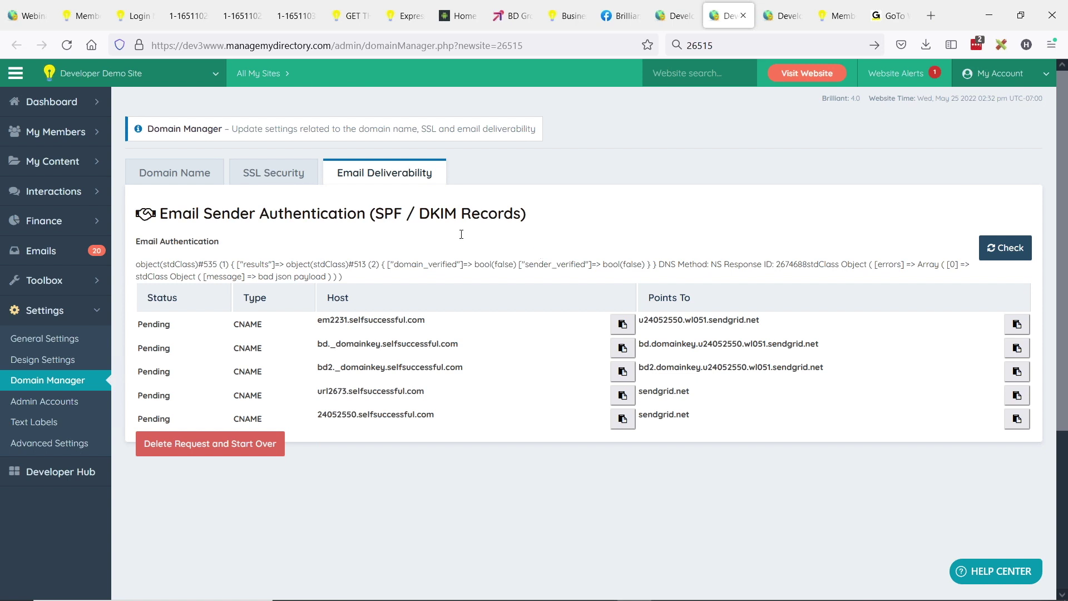
left_click(175, 173)
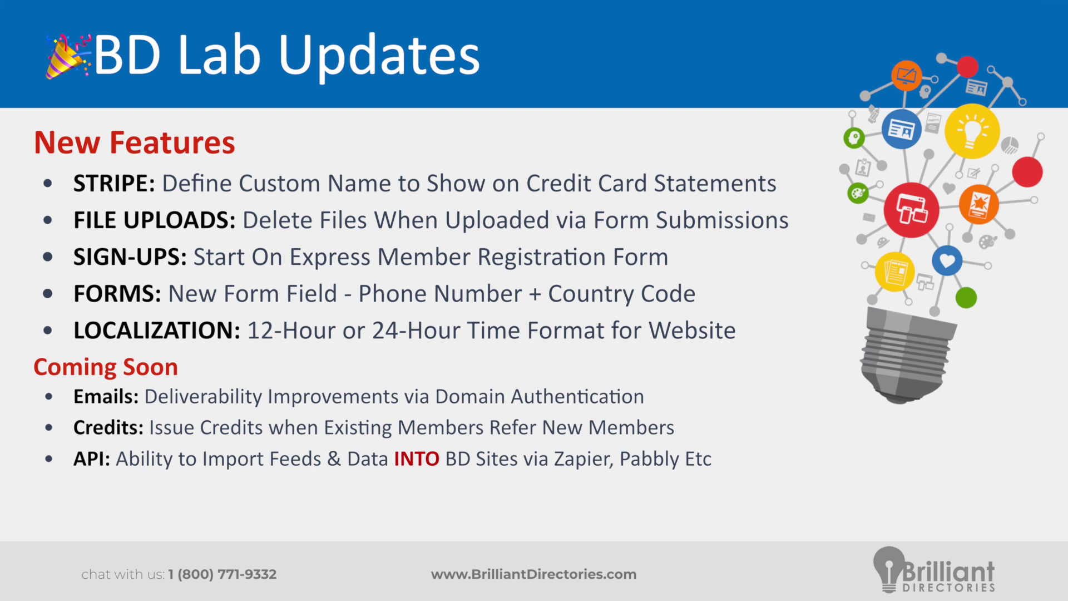
Leave the BD Lab Updates slide and return to the Membership Plan 3 signup form.
key("alt+Tab")
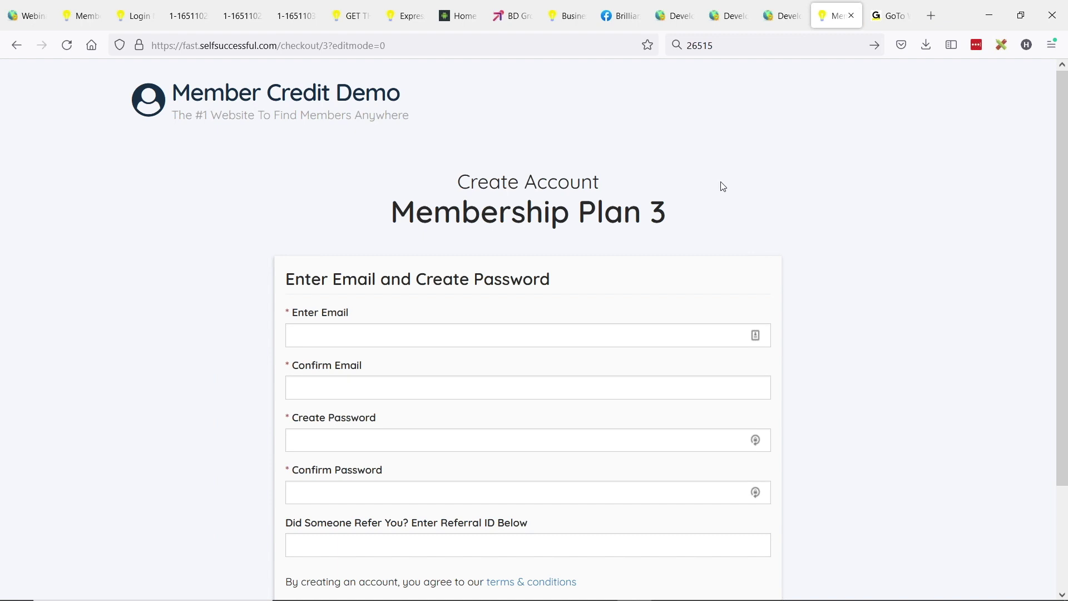
Enter referral ID 1234 in the 'Did Someone Refer You?' field and scroll toward Create My Profile.
scroll(862, 227, "down", 2)
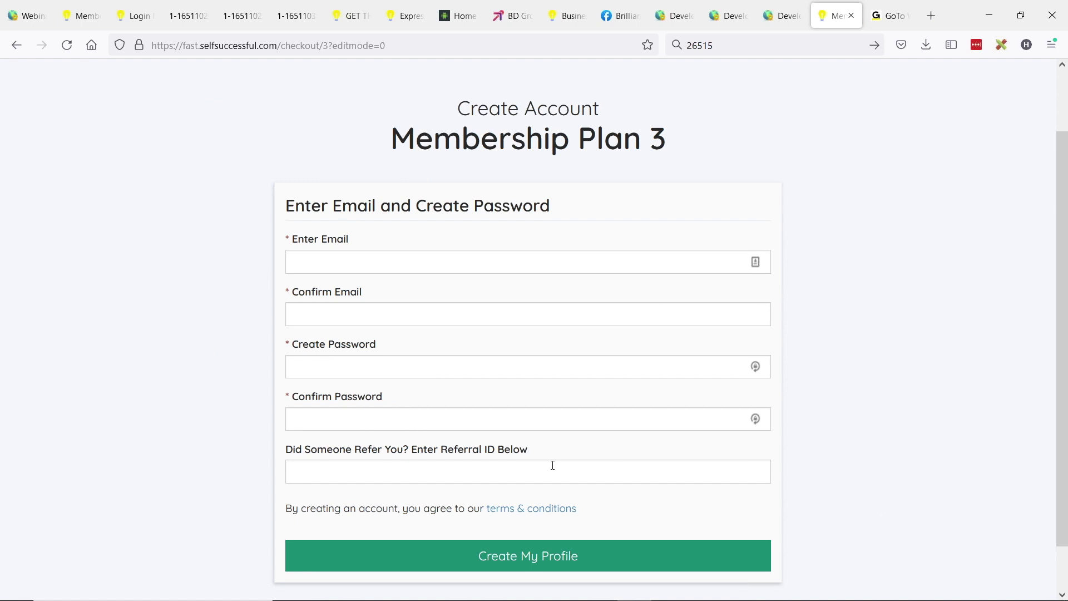
left_click(344, 482)
type("1234")
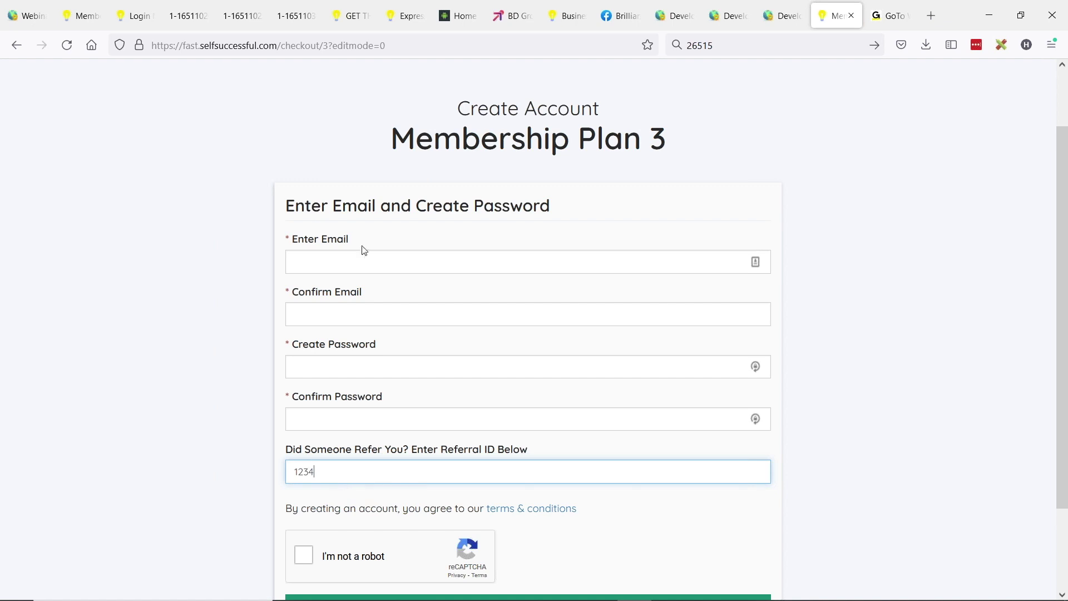
left_click_drag(315, 472, 275, 473)
left_click(392, 468)
scroll(415, 467, "down", 2)
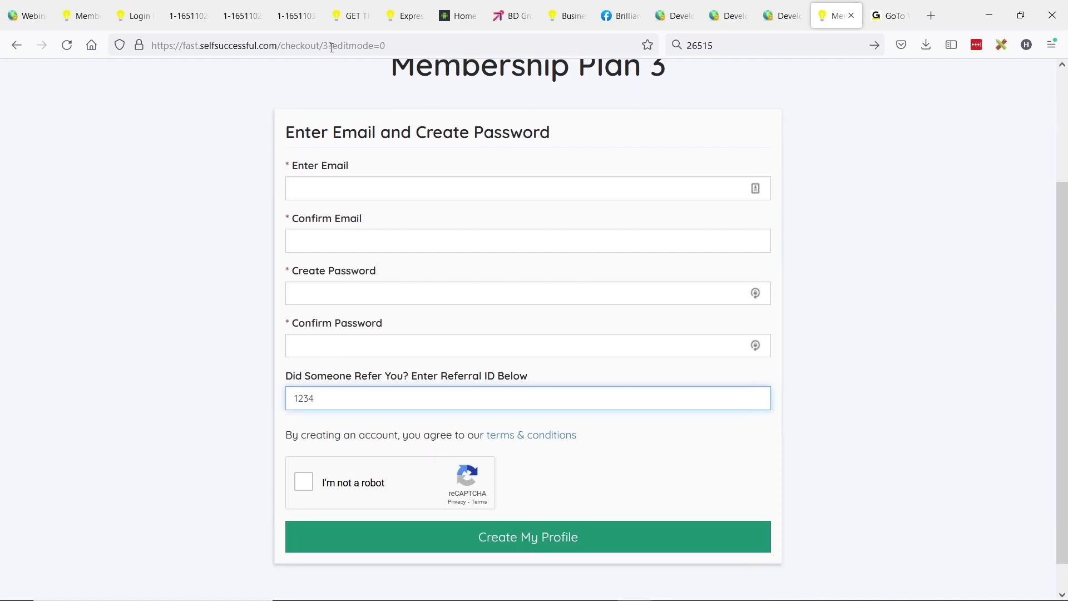
Replace editmode=0 with referral_id=1234 in the signup URL and confirm the referral field prefills 1234.
left_click_drag(334, 48, 422, 48)
type("referral_id")
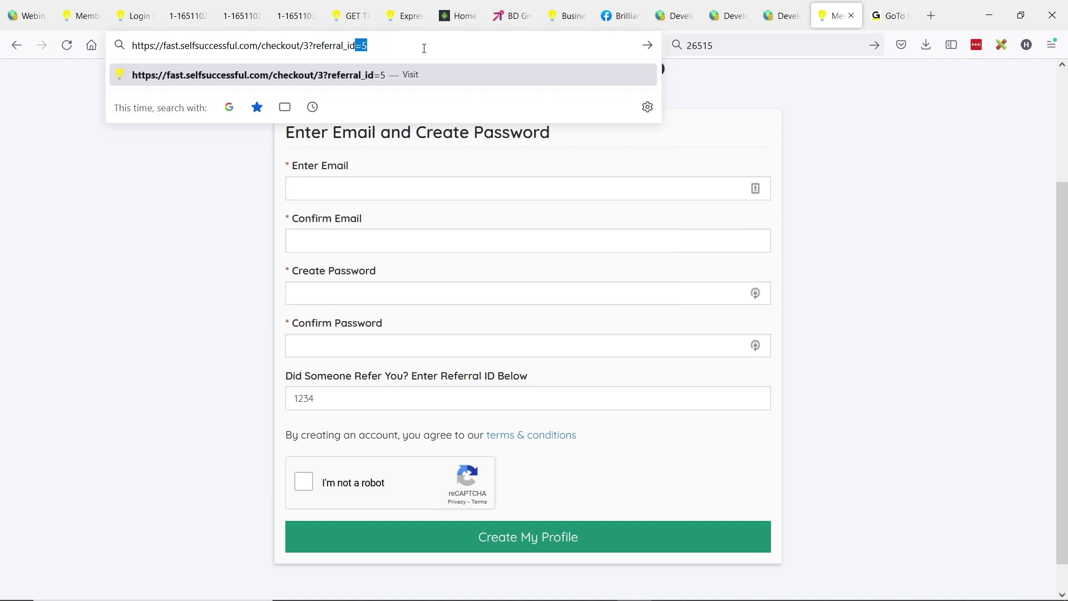
type("=1234")
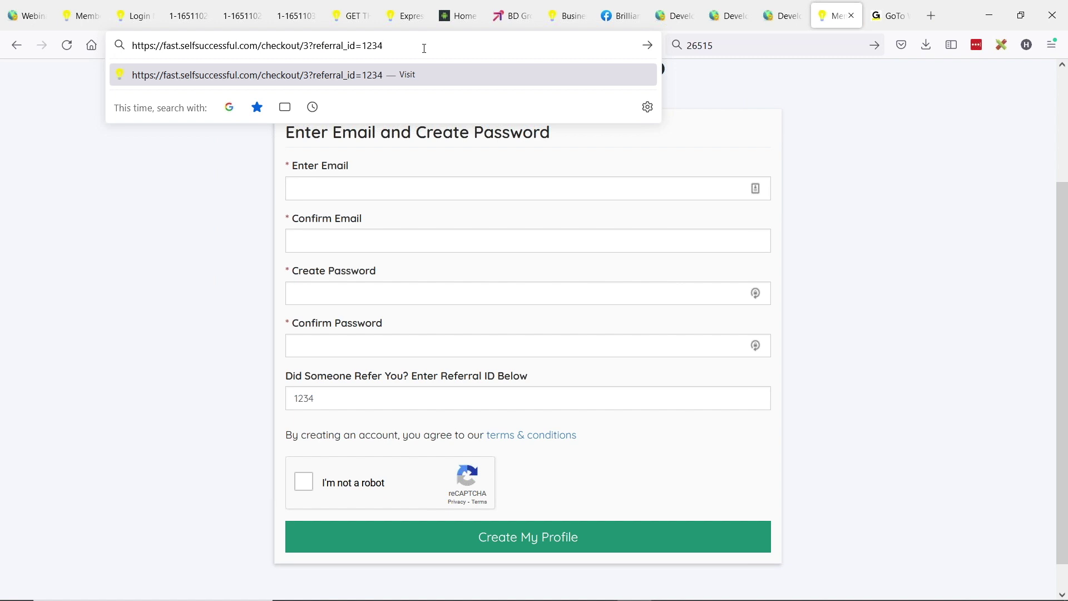
key("Return")
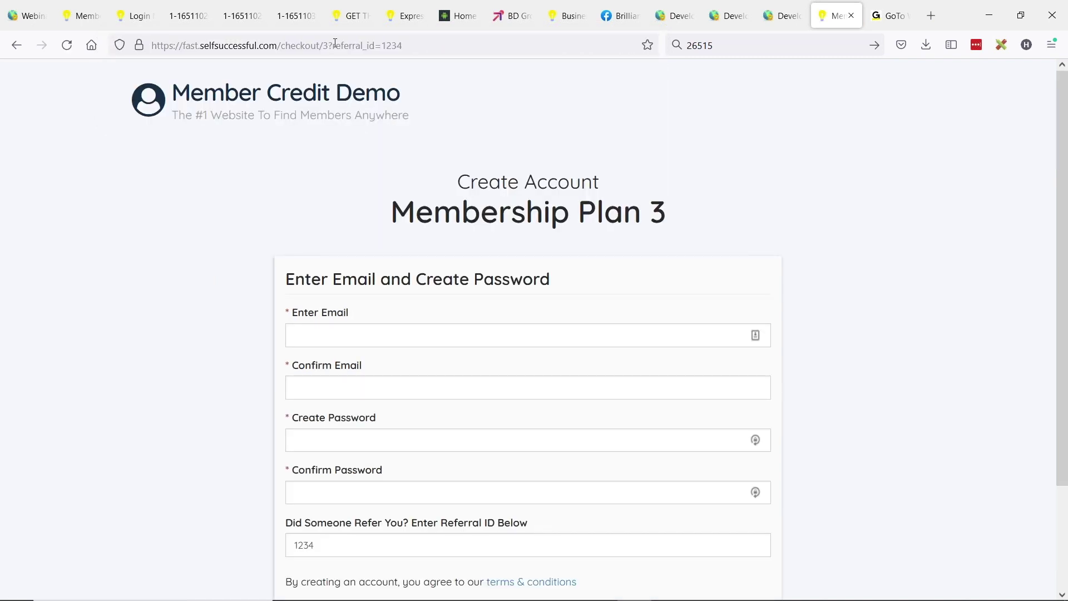
double_click(338, 45)
left_click_drag(380, 46, 429, 49)
left_click(341, 544)
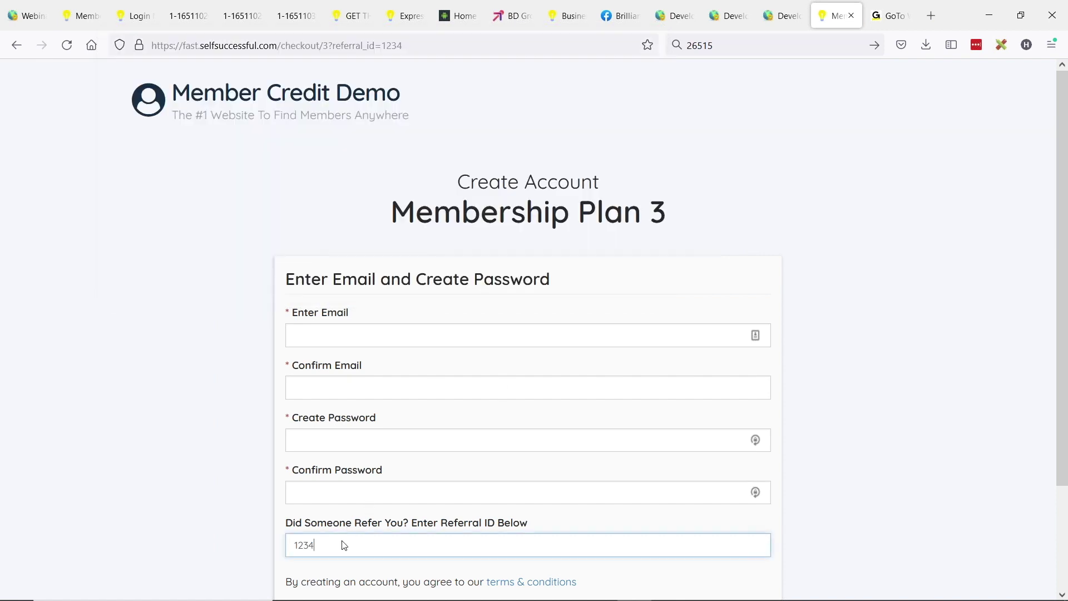
scroll(334, 501, "down", 2)
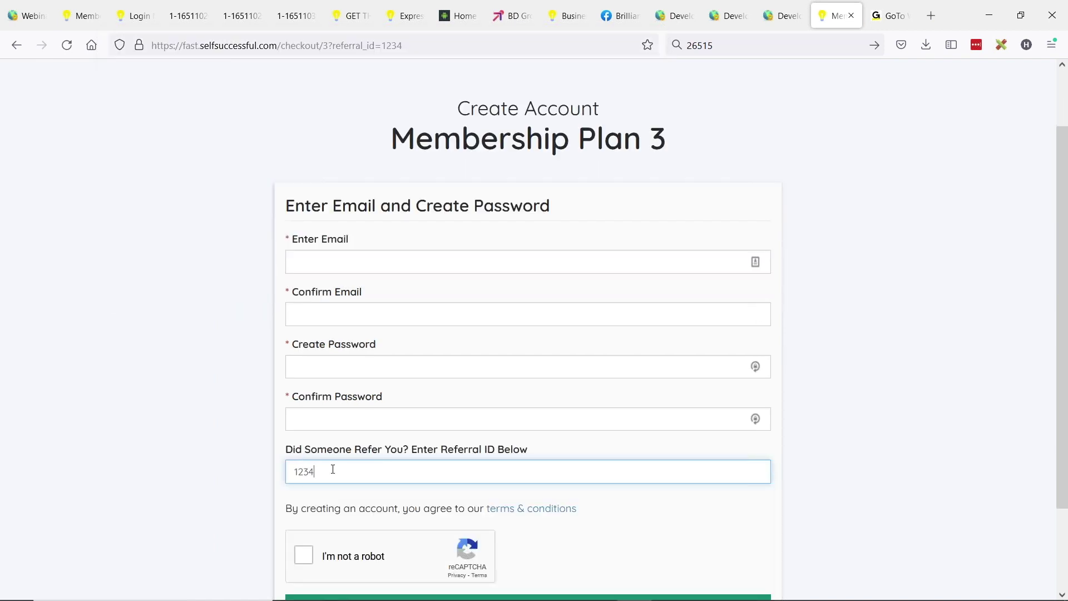
left_click_drag(294, 472, 315, 471)
Change the URL's referral ID to 54321 and confirm the field prefills 54321.
double_click(399, 51)
type("54321")
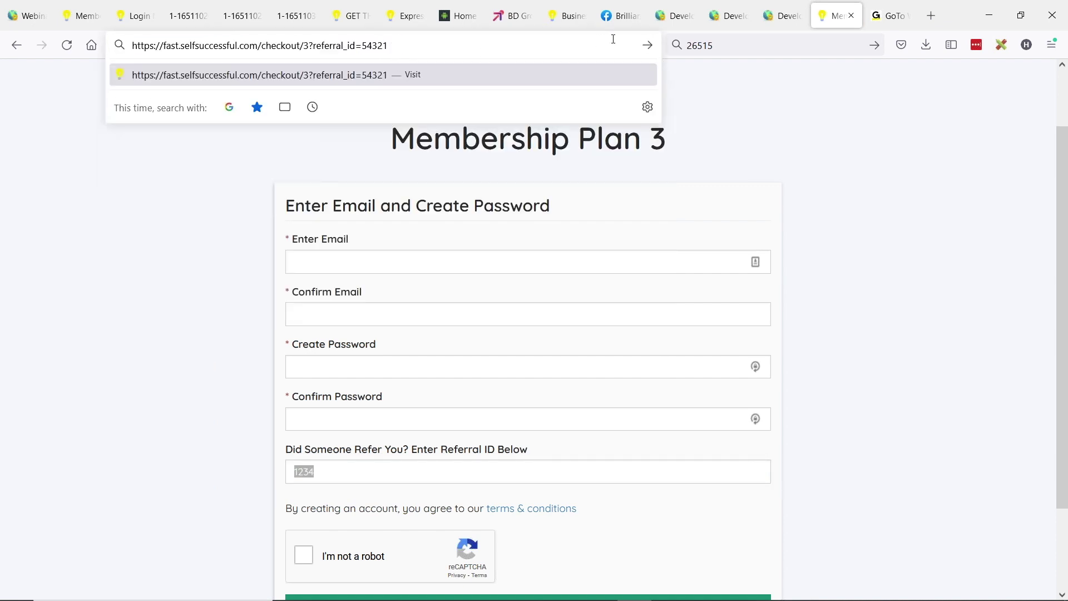
key("Return")
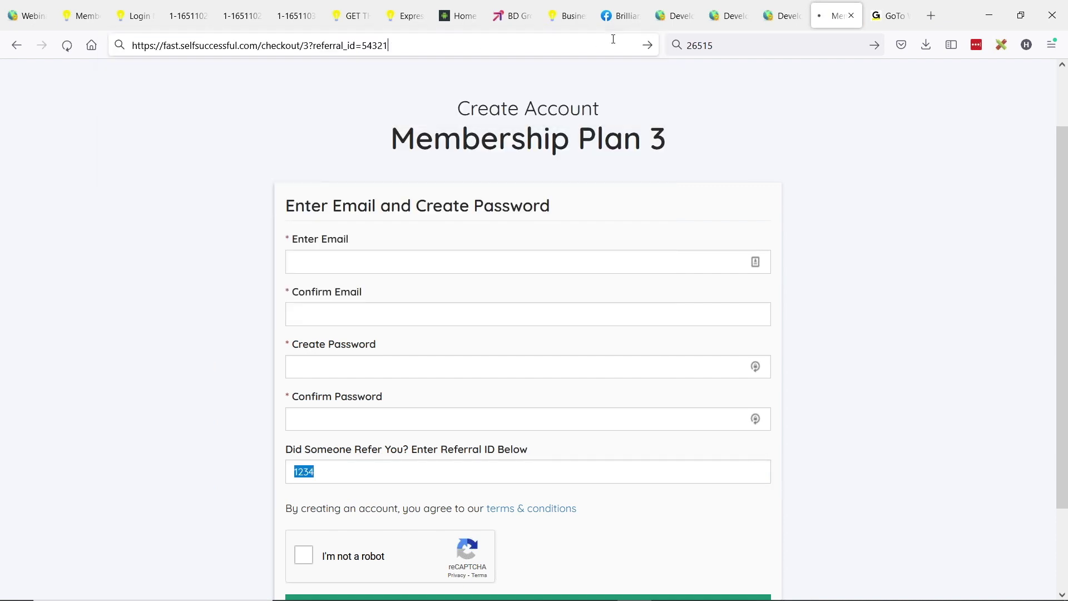
double_click(315, 472)
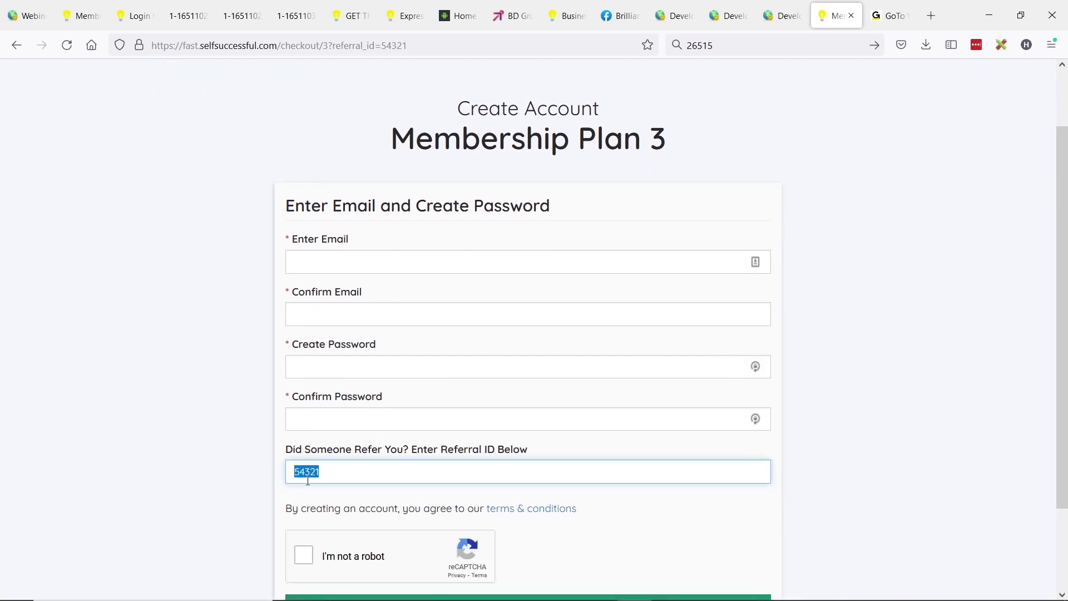
left_click(363, 473)
key("Left")
key("Left")
key("Left")
In the admin, open Finance > Membership Plans and edit the Local Business Listing plan.
left_click(377, 479)
left_click(670, 15)
mouse_move(44, 221)
left_click(171, 216)
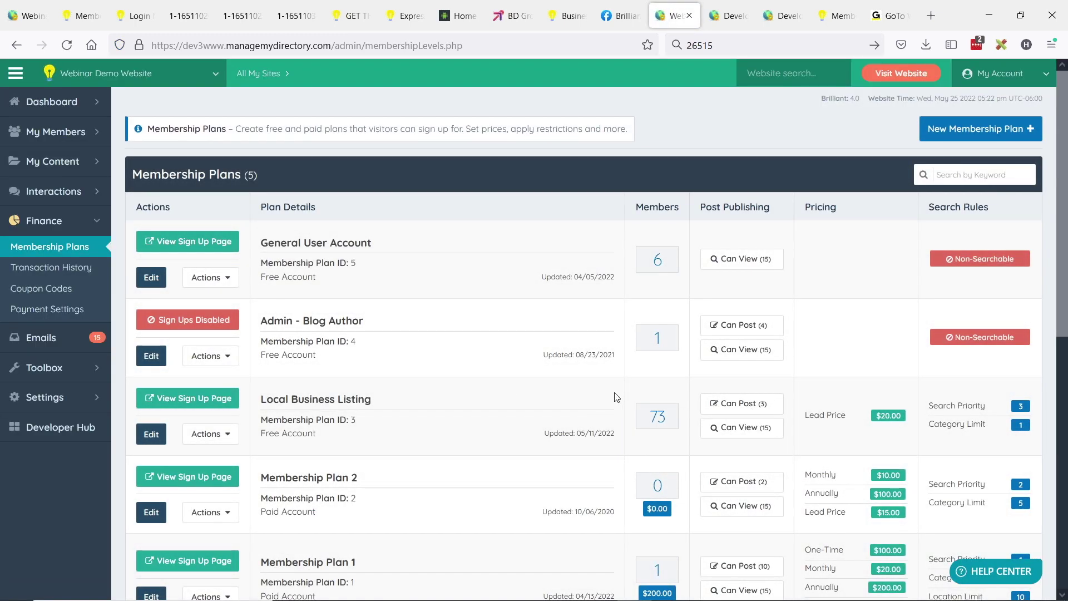
scroll(403, 421, "down", 2)
scroll(403, 420, "down", 2)
left_click_drag(261, 415, 365, 418)
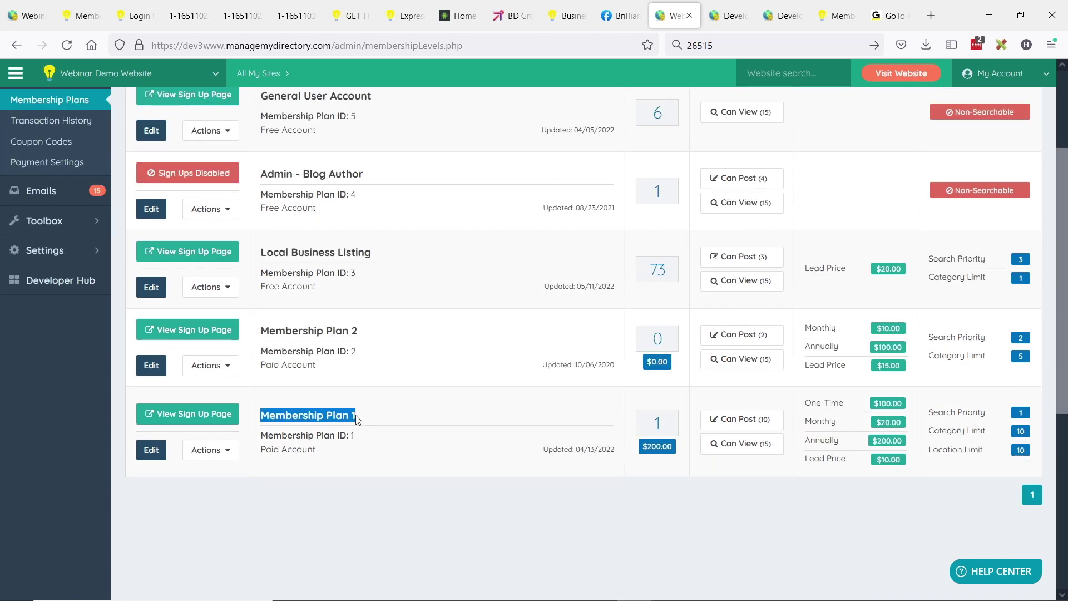
left_click(151, 287)
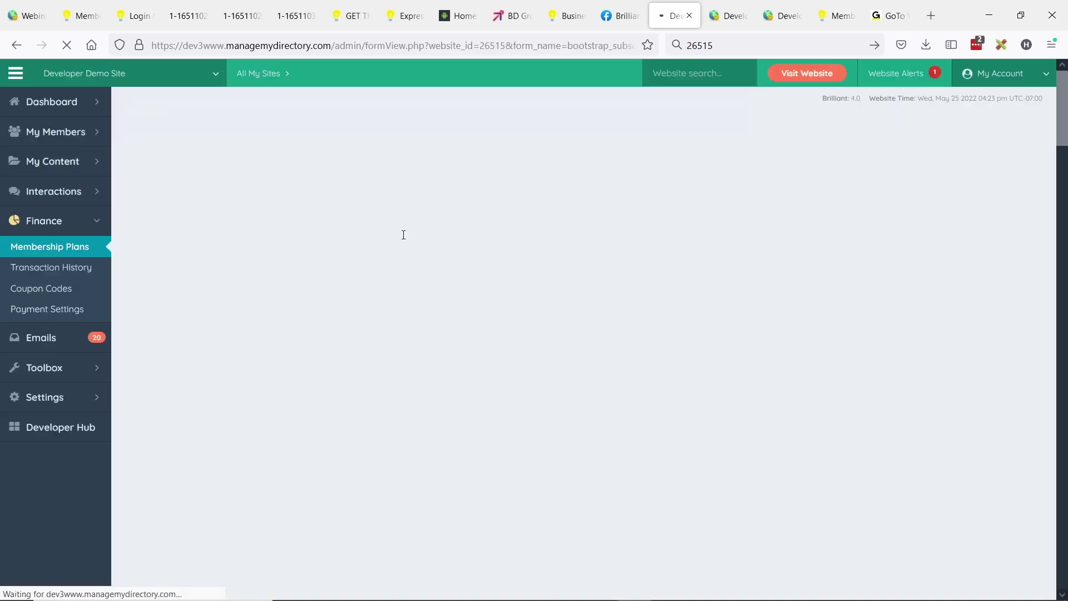
Review the plan's sign-up reward credits and referral credits settings.
scroll(394, 295, "down", 5)
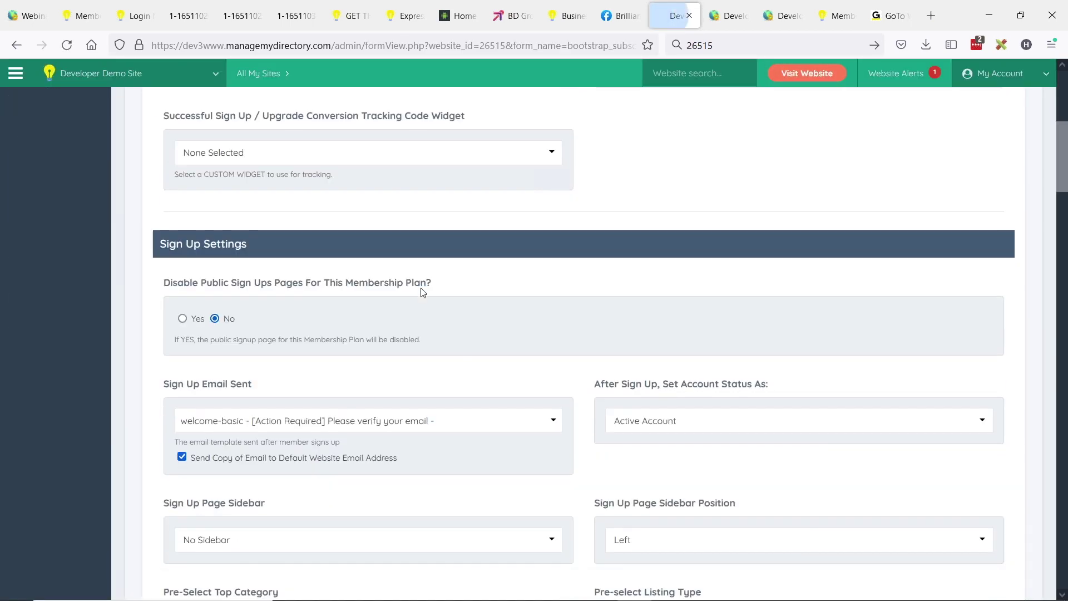
scroll(422, 292, "down", 10)
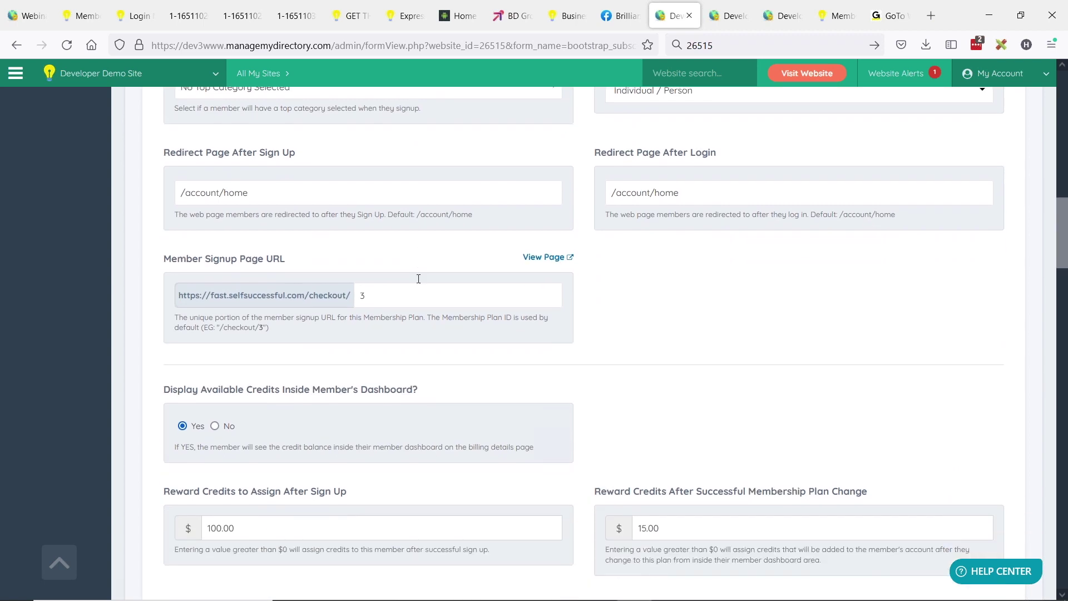
scroll(420, 279, "down", 4)
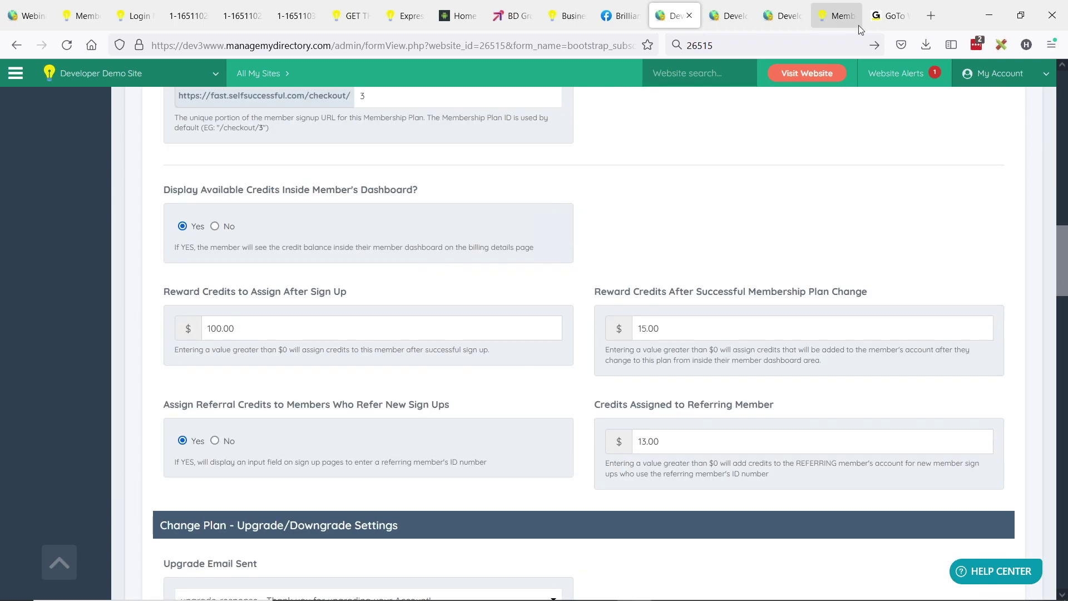
scroll(171, 270, "up", 2)
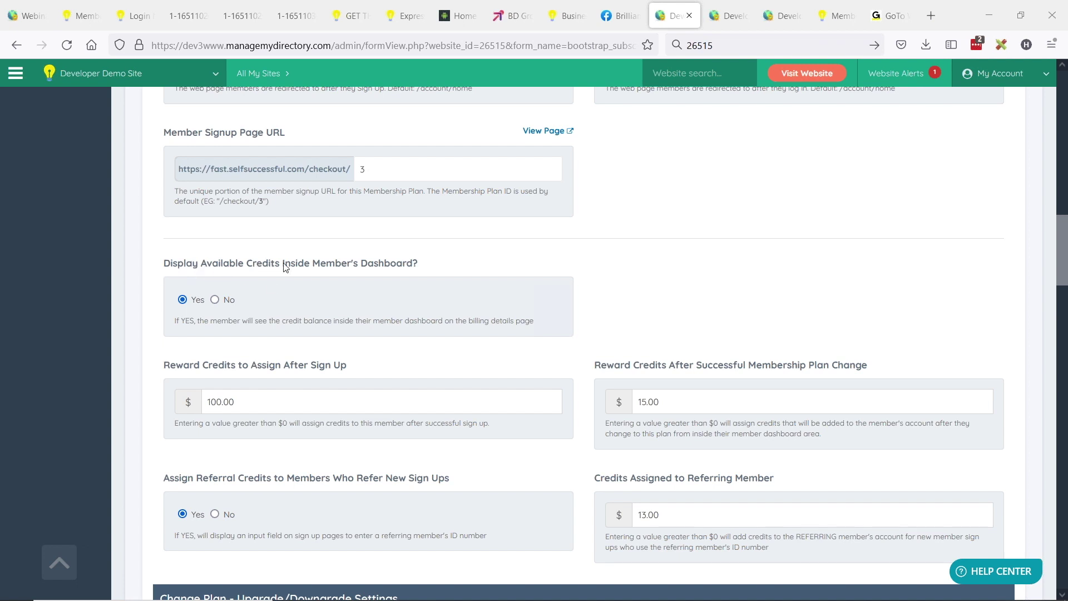
scroll(288, 286, "down", 2)
left_click_drag(168, 301, 353, 296)
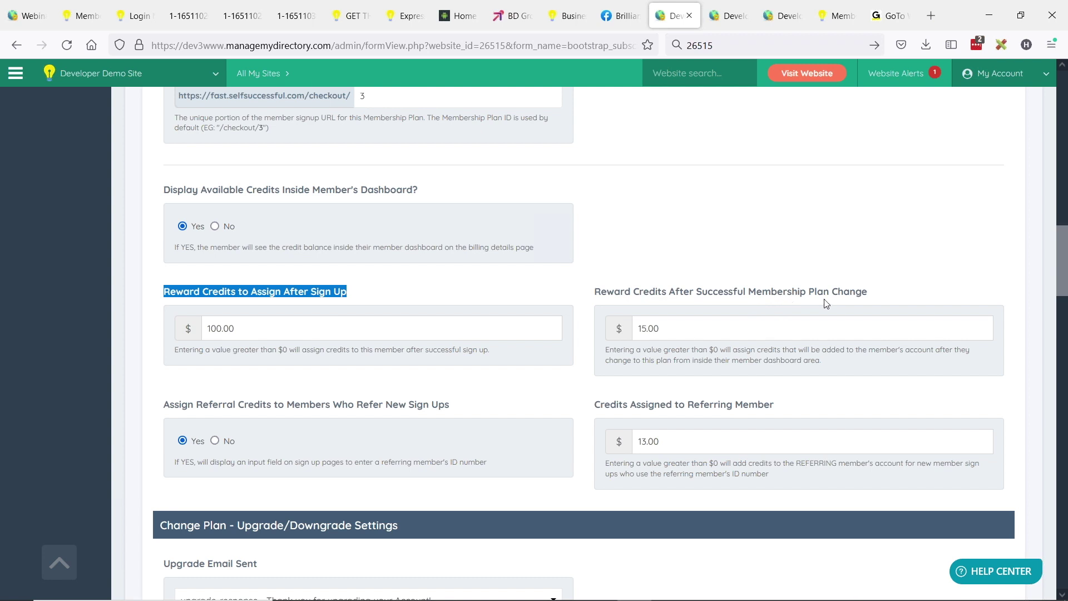
left_click(273, 418)
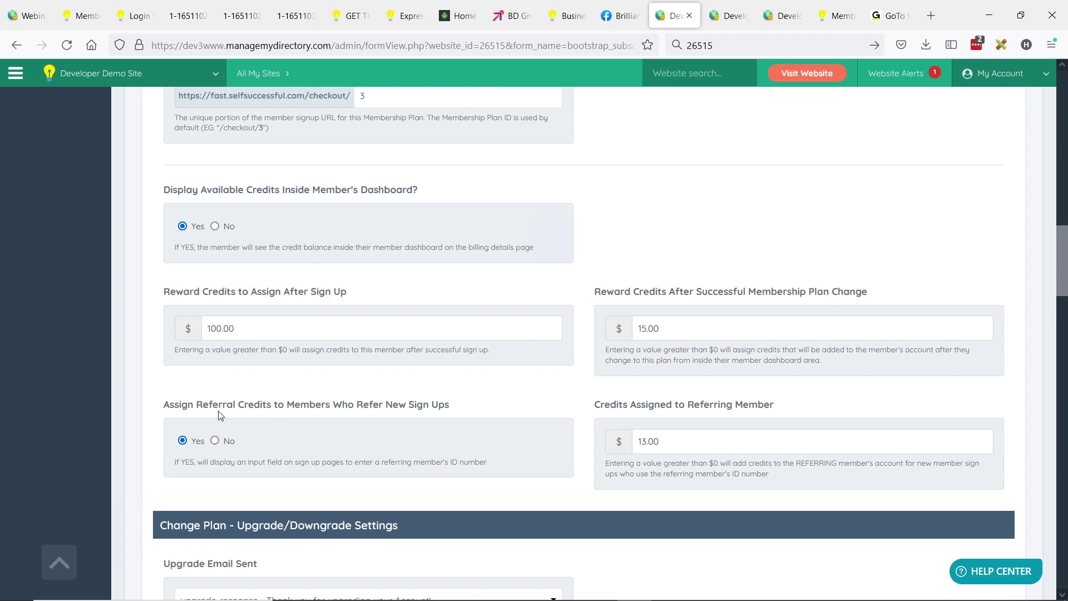
left_click_drag(169, 407, 454, 411)
left_click(455, 410)
Keep referral credits on and set Credits Assigned to Referring Member to 100, saving the plan.
left_click(215, 443)
left_click(183, 442)
left_click(708, 442)
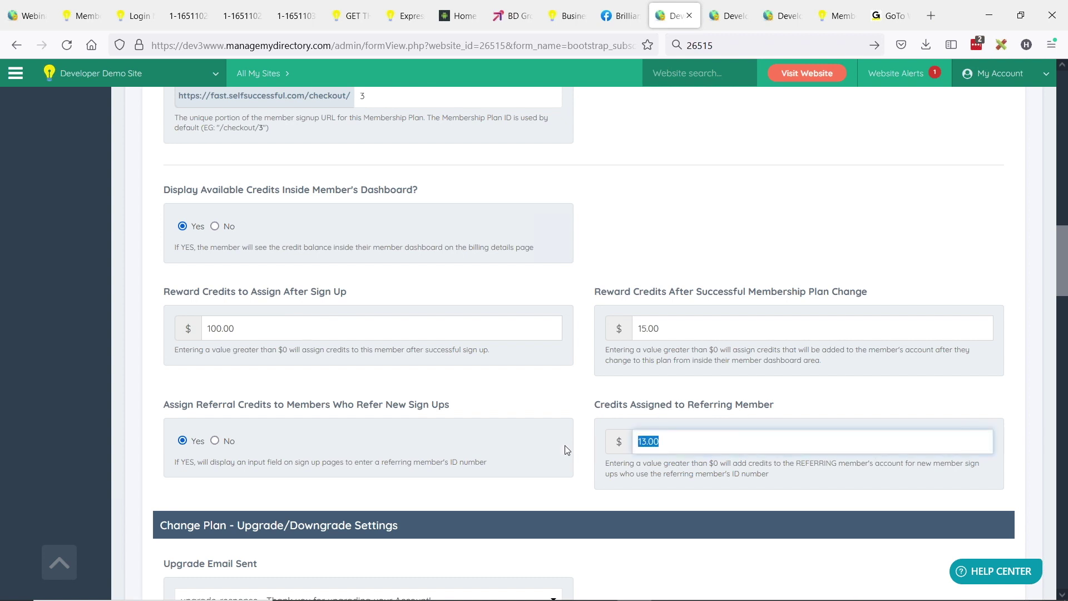
type("100")
key("Return")
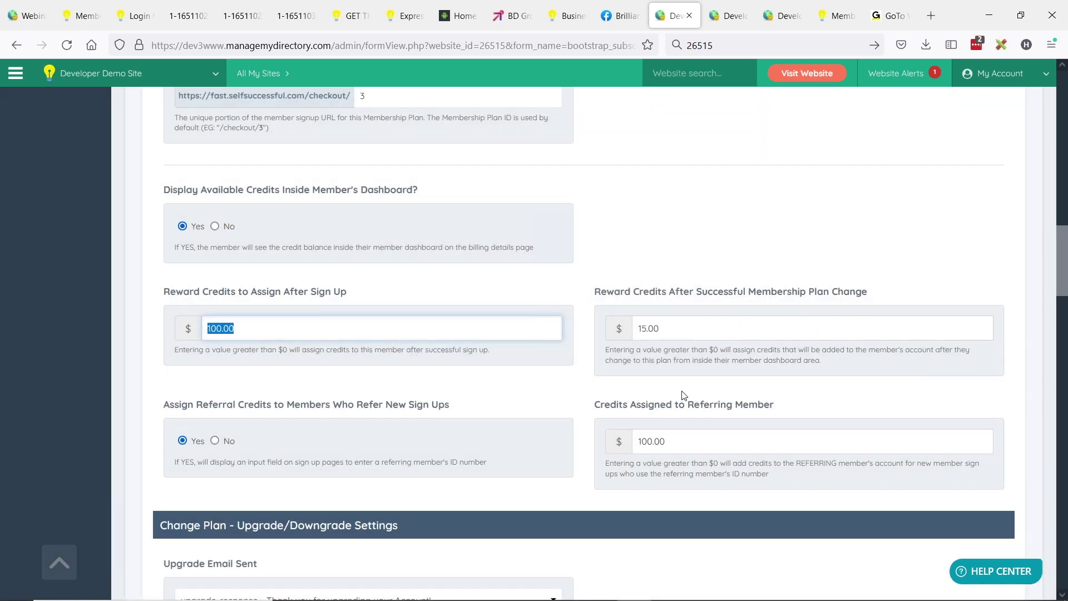
left_click_drag(685, 404, 560, 436)
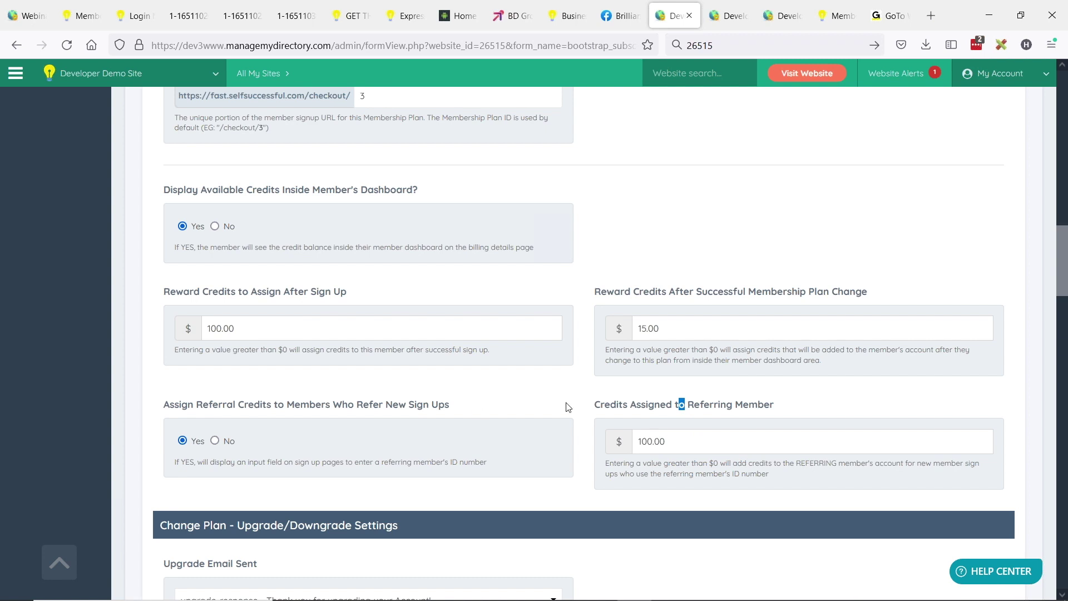
left_click(457, 370)
Open My Members > Search Members to list all members.
scroll(477, 360, "up", 15)
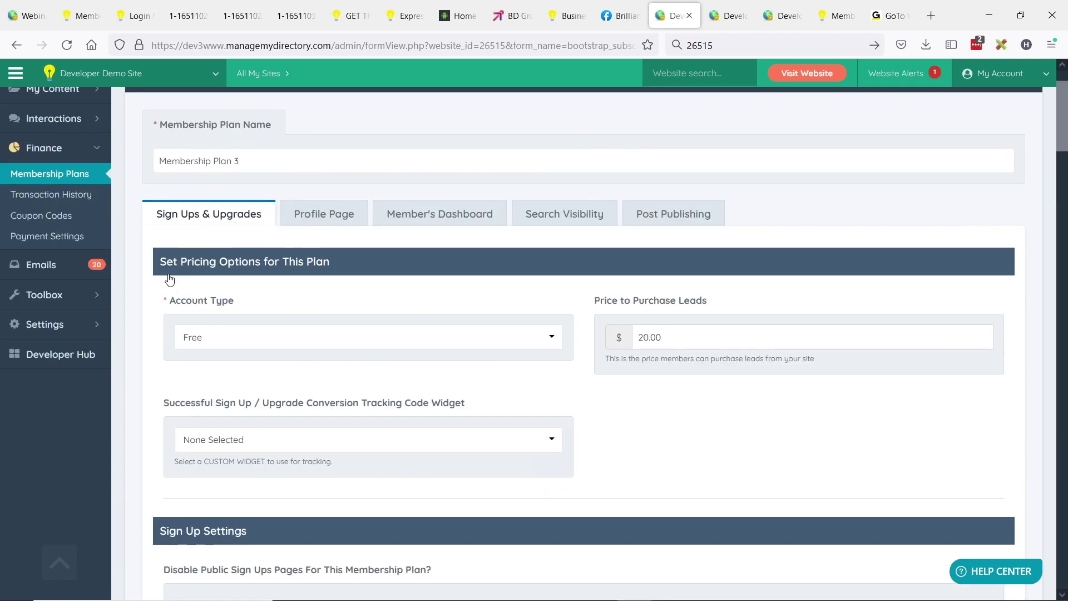
mouse_move(55, 131)
left_click(167, 128)
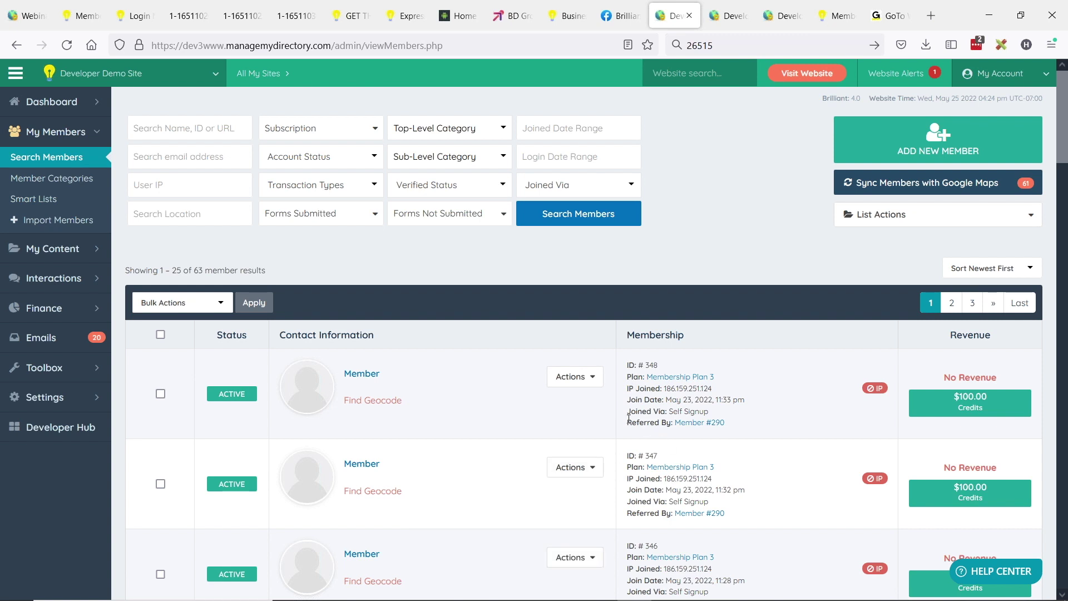
Check new members' Self Signup and Referred By details, then filter the list to Member #290.
left_click_drag(709, 412, 650, 423)
left_click(673, 414)
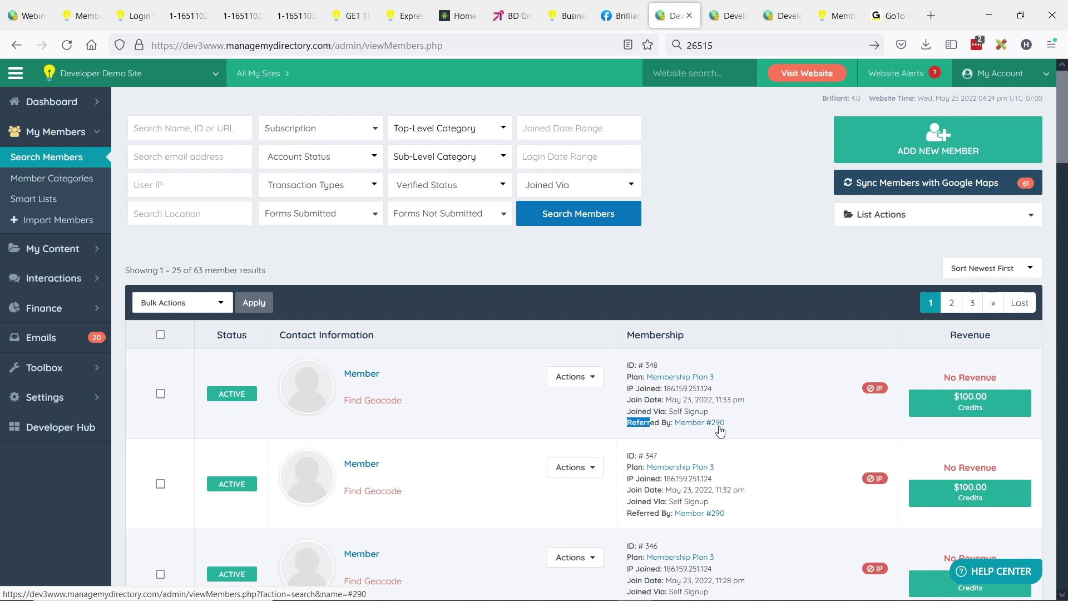
left_click_drag(636, 423, 632, 423)
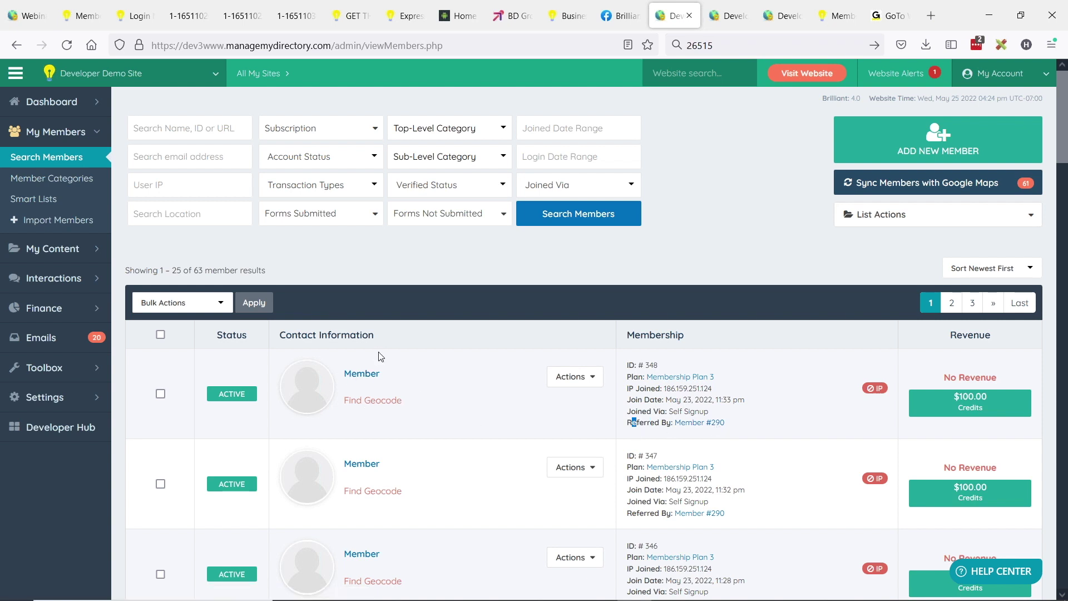
left_click_drag(738, 442, 711, 422)
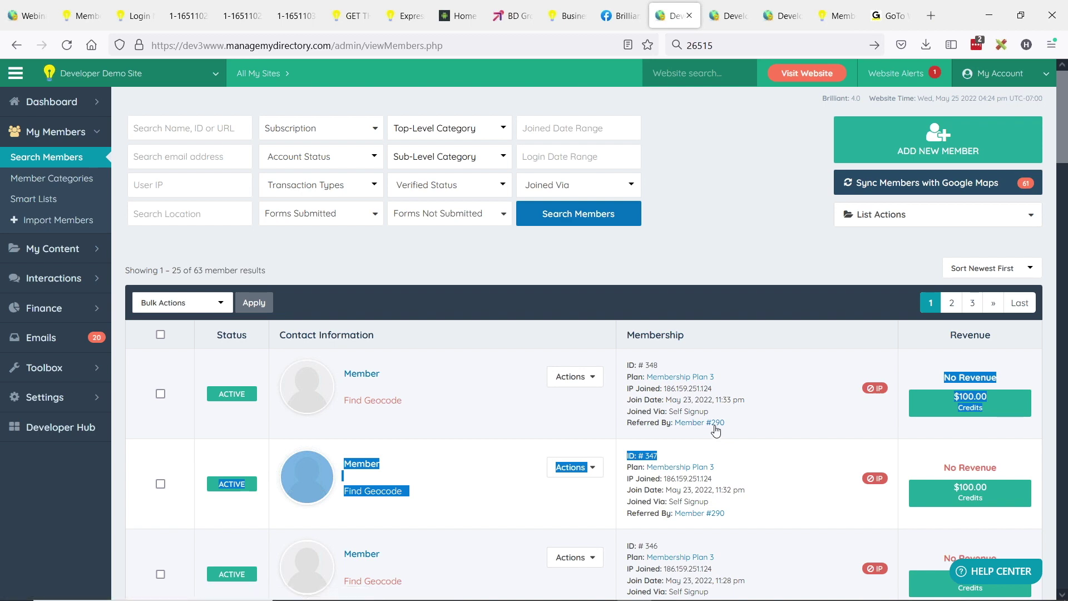
scroll(748, 478, "down", 1)
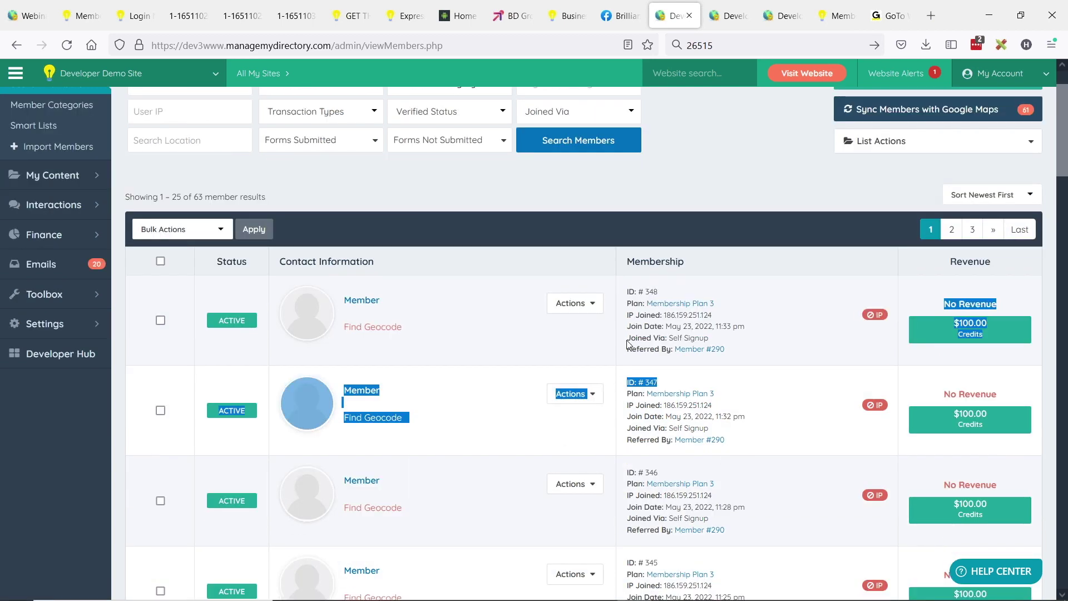
left_click(650, 342)
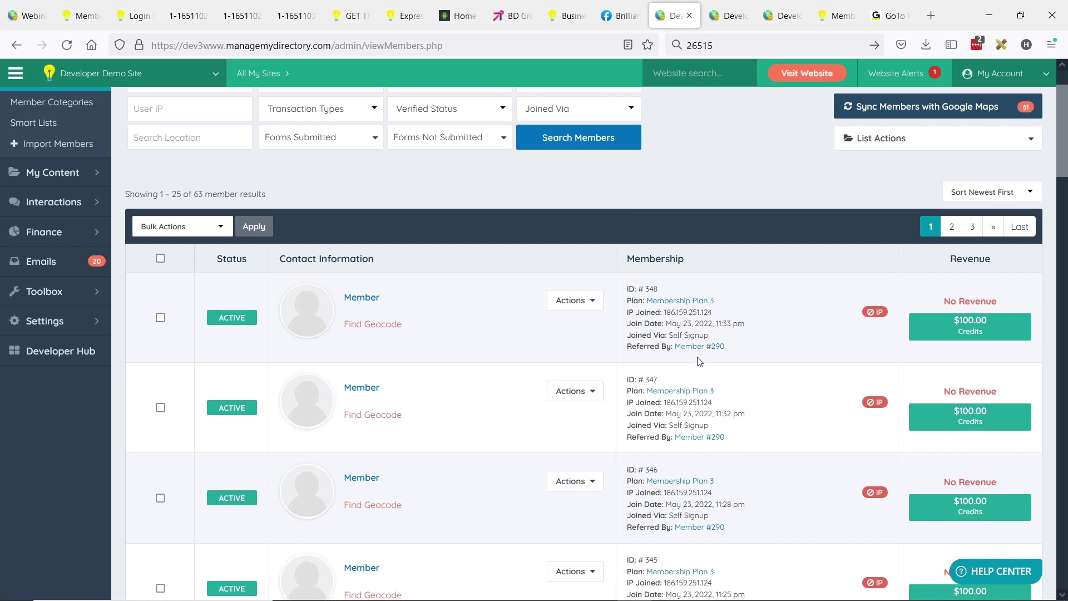
scroll(701, 390, "down", 1)
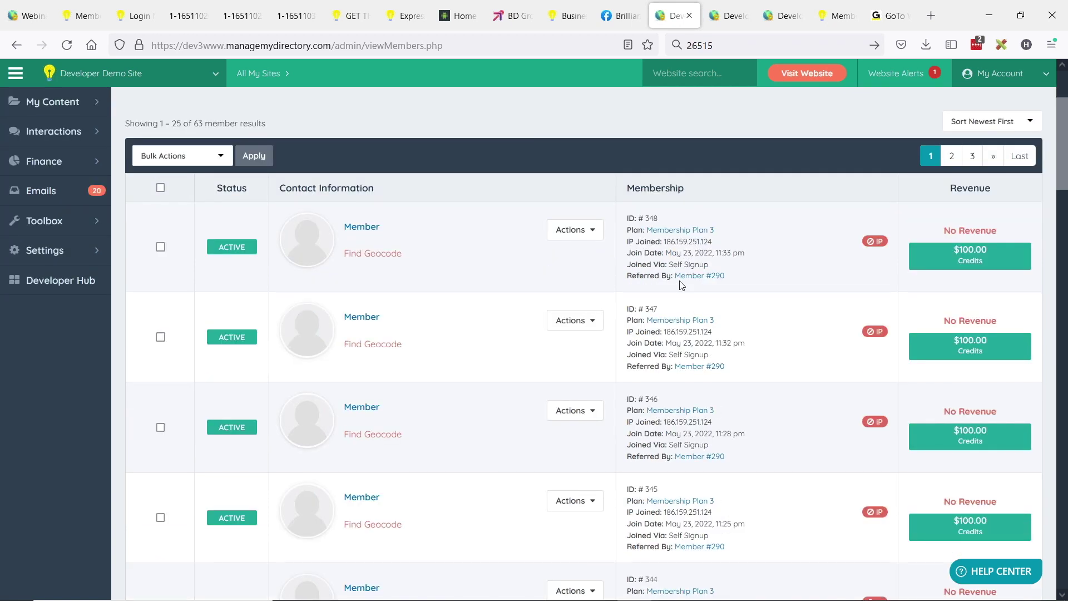
scroll(683, 308, "up", 1)
left_click(695, 350)
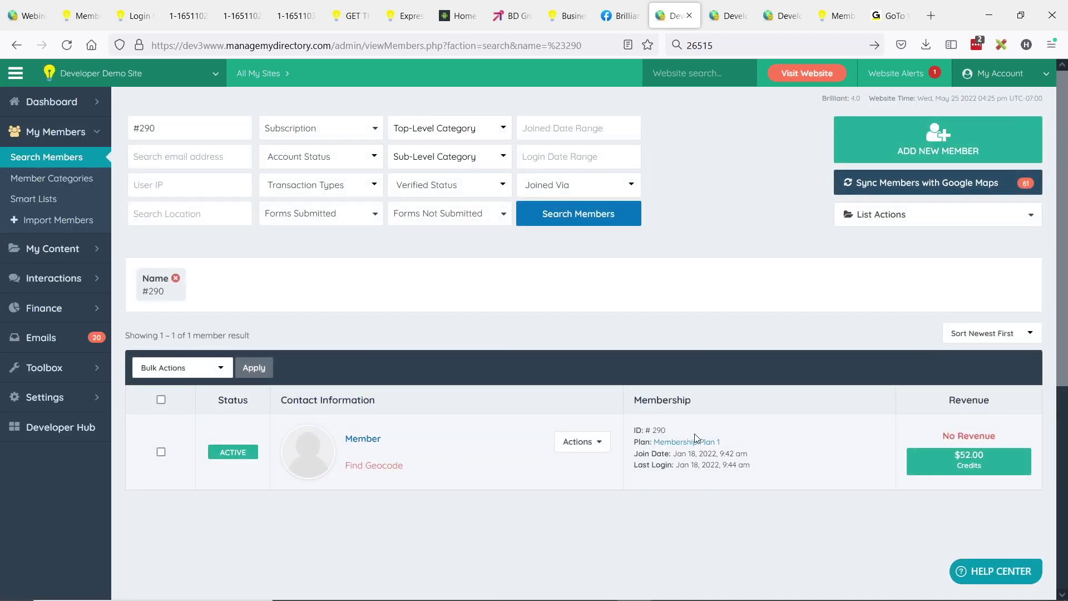
Open Member #290's account overview and locate its Referral Sign Ups list.
double_click(659, 430)
left_click(355, 443)
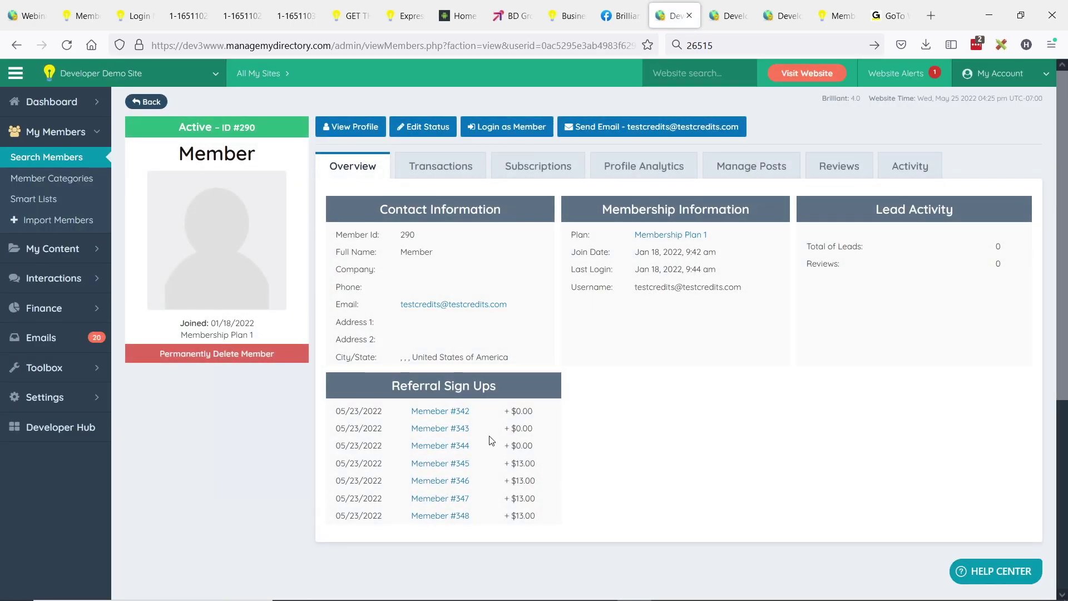
left_click_drag(393, 385, 477, 386)
left_click(512, 382)
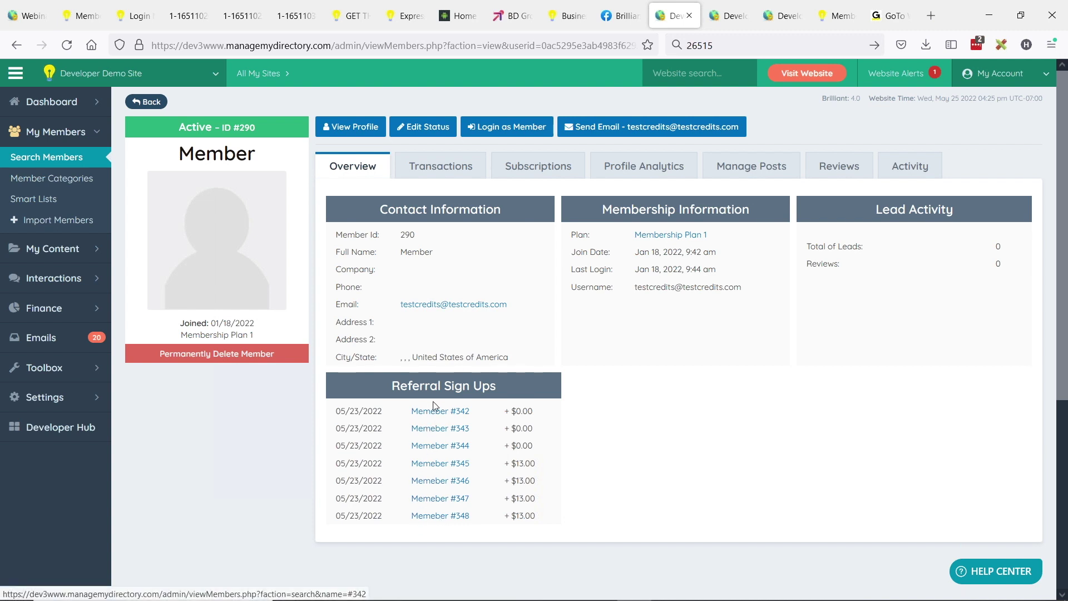
Compare the + $13.00 credit for Member #348 with the + $0.00 for Member #344.
left_click_drag(538, 516, 496, 520)
left_click(521, 517)
left_click(520, 452)
left_click_drag(535, 447, 504, 446)
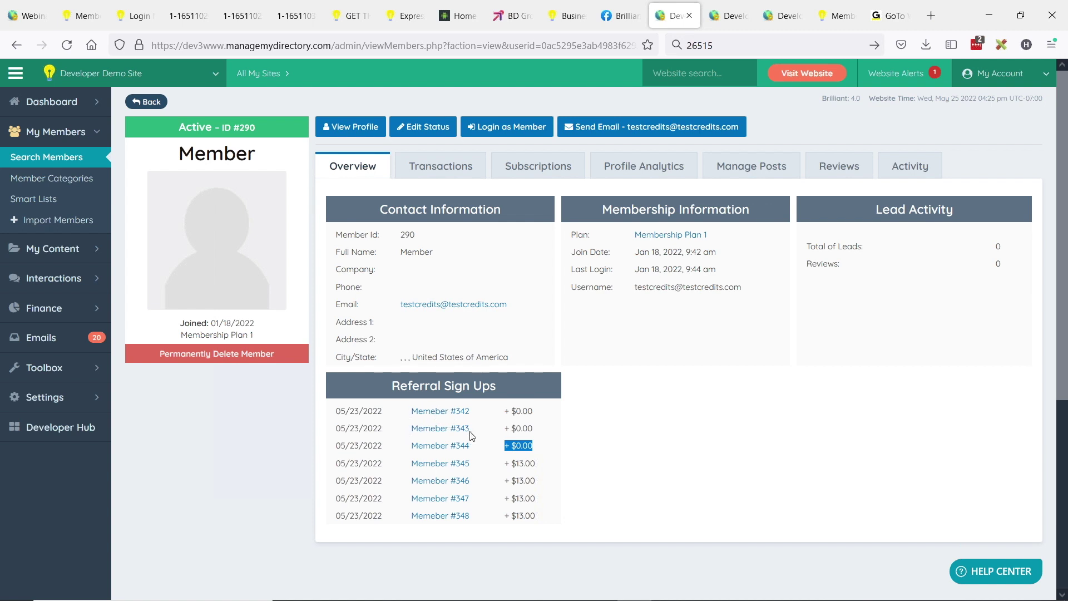
left_click(512, 429)
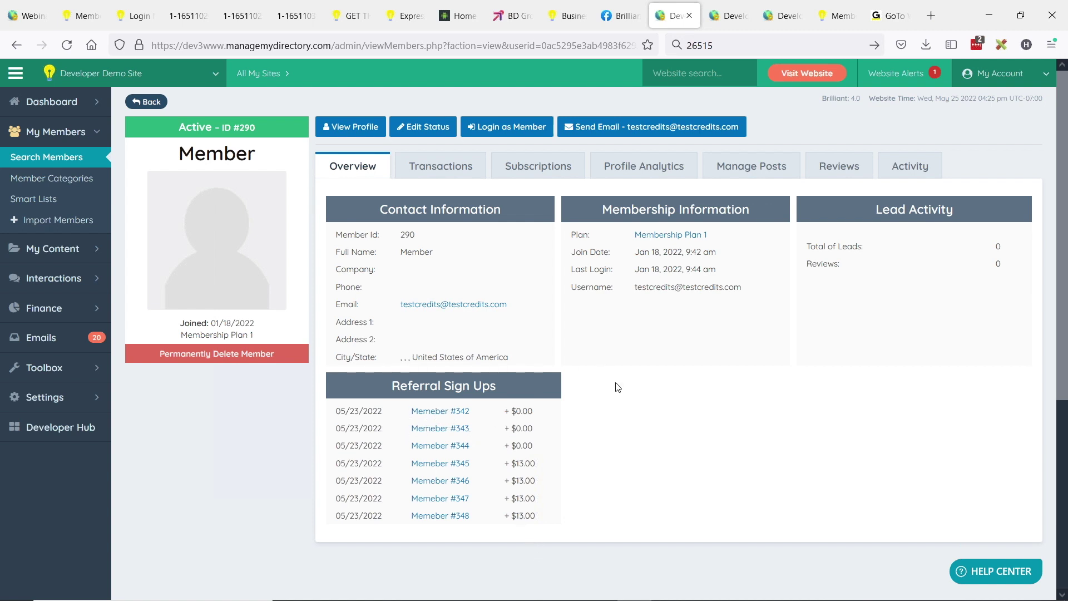
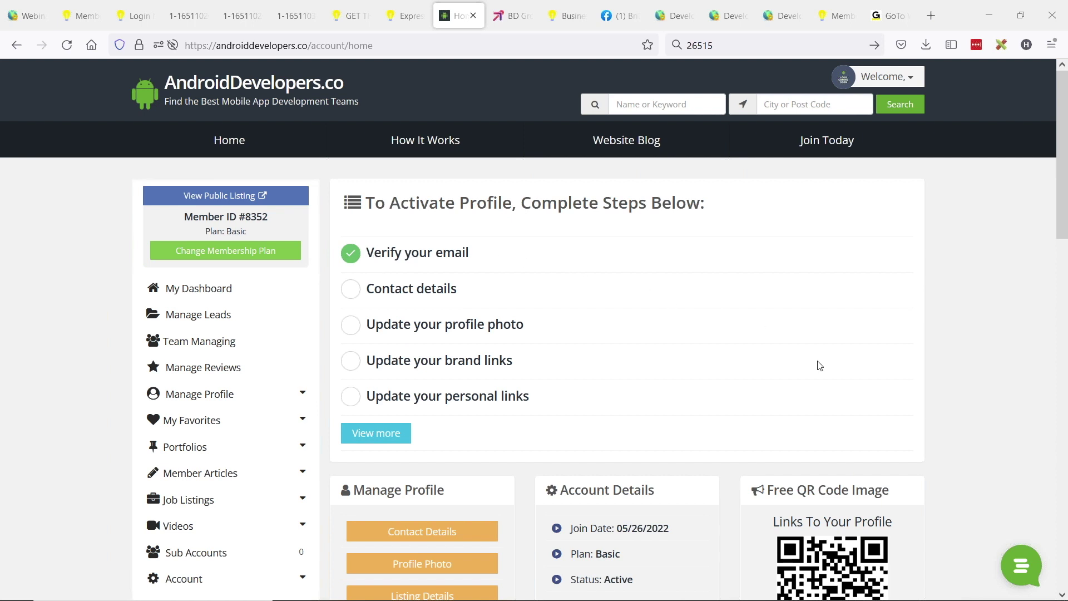
Review the full Contact Details form in its new tab, then go back to the Home dashboard tab.
scroll(596, 398, "down", 2)
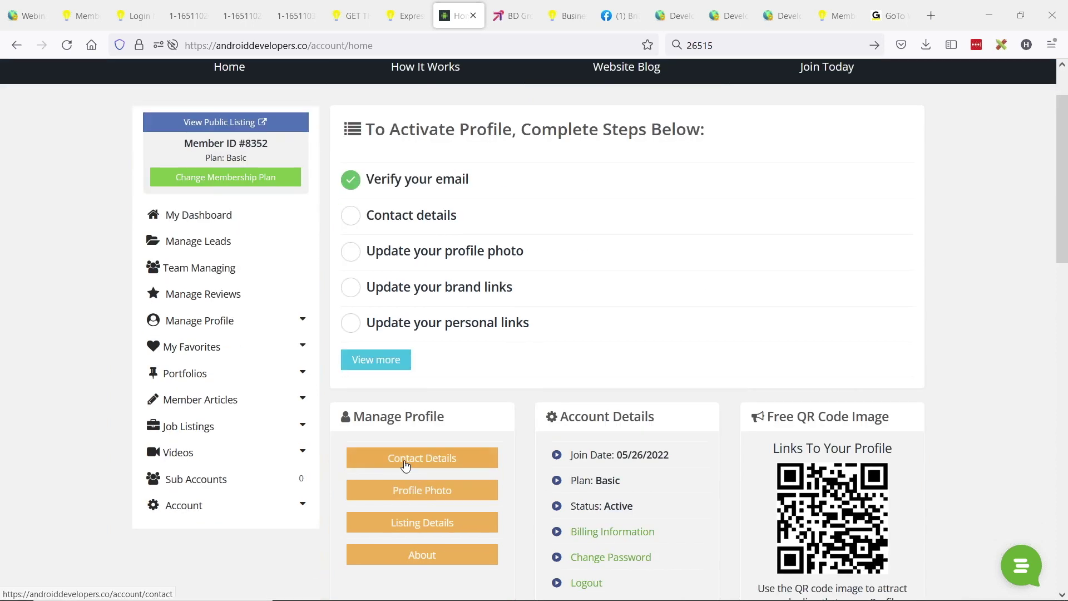
left_click(405, 467)
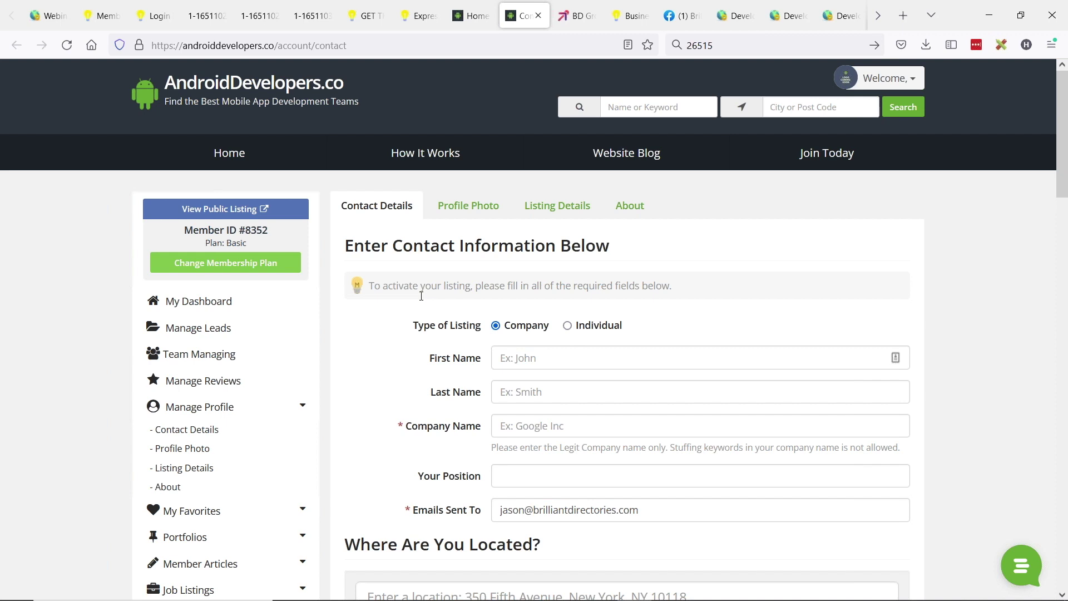
scroll(393, 356, "down", 2)
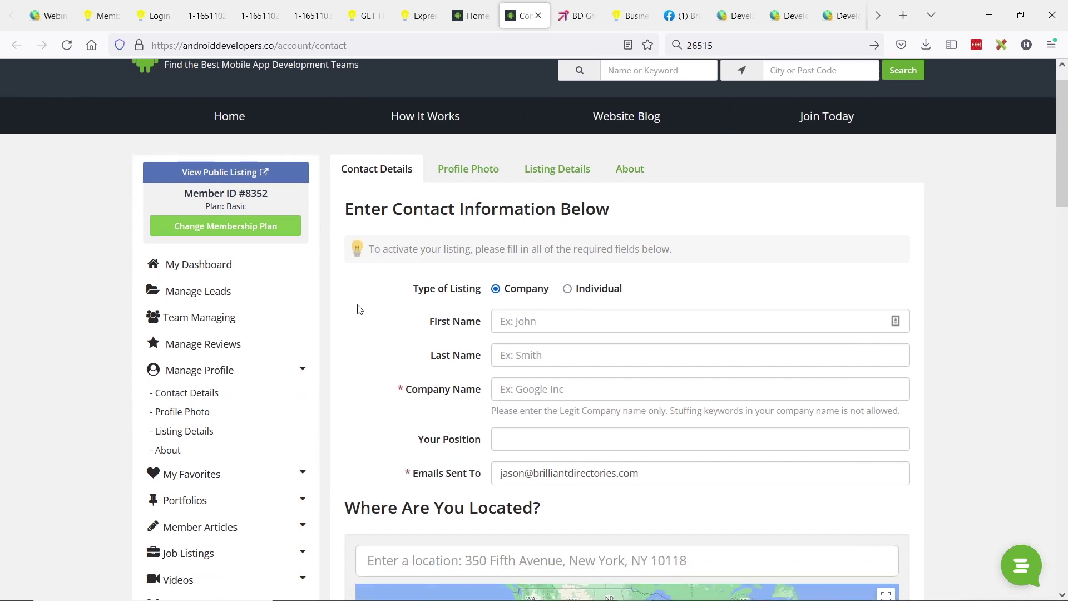
scroll(508, 271, "down", 2)
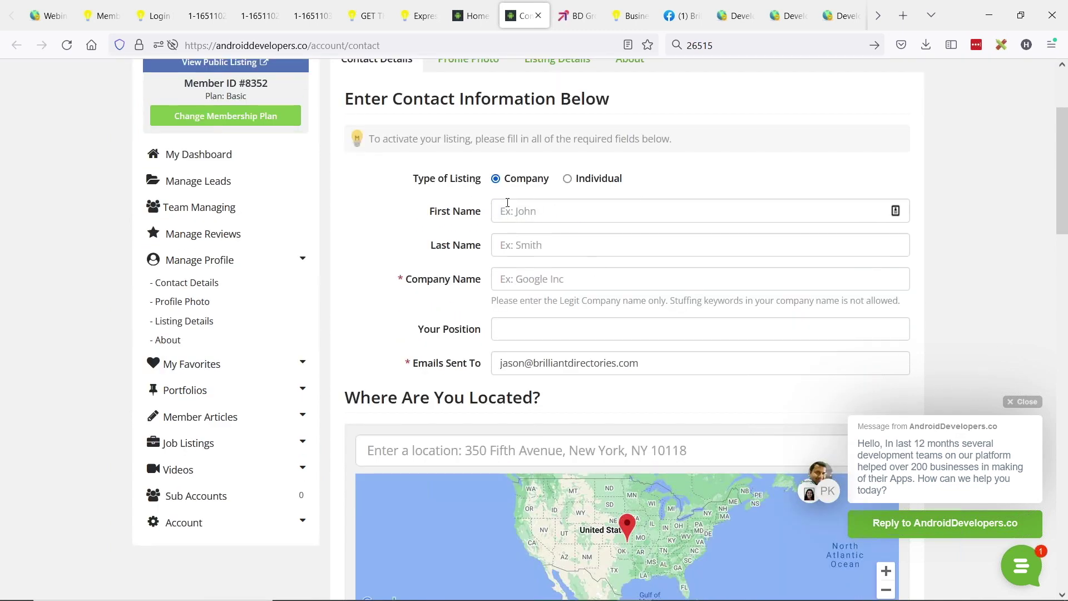
scroll(384, 380, "down", 5)
scroll(384, 380, "down", 10)
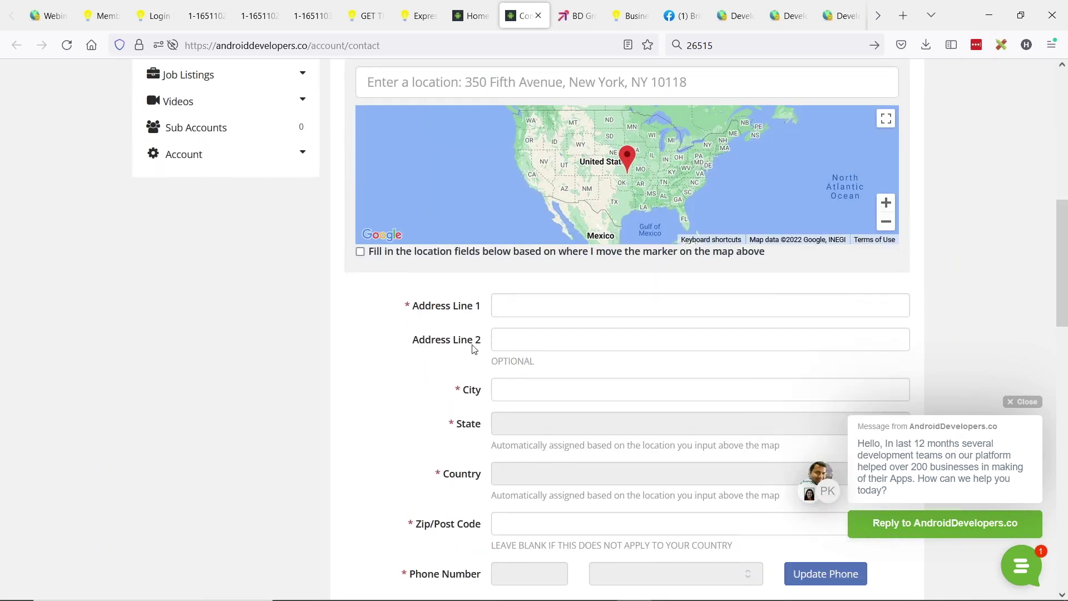
scroll(475, 246, "down", 7)
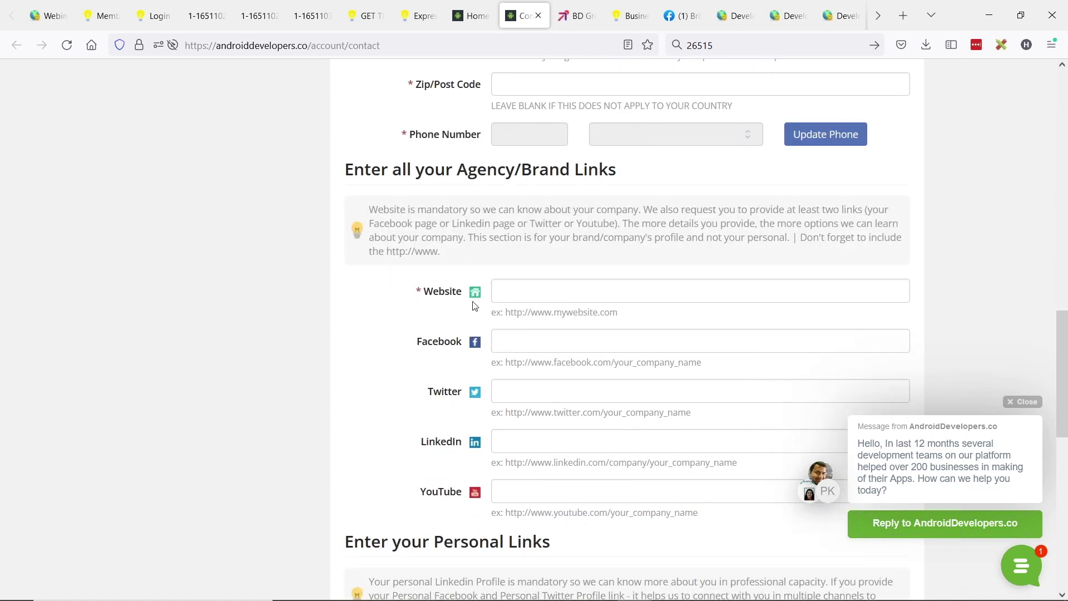
scroll(503, 414, "up", 15)
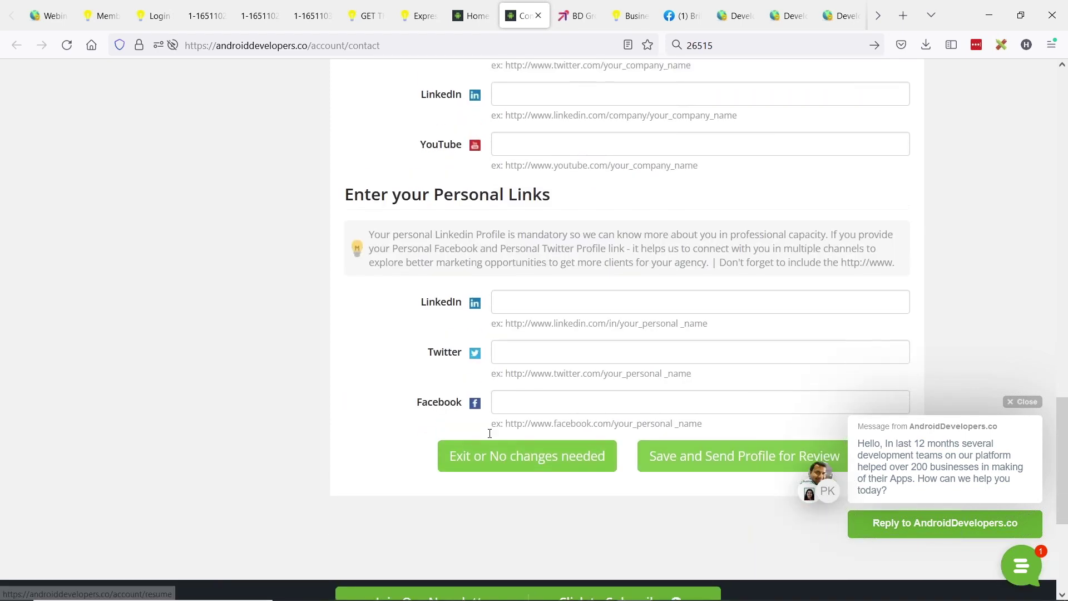
scroll(452, 441, "up", 10)
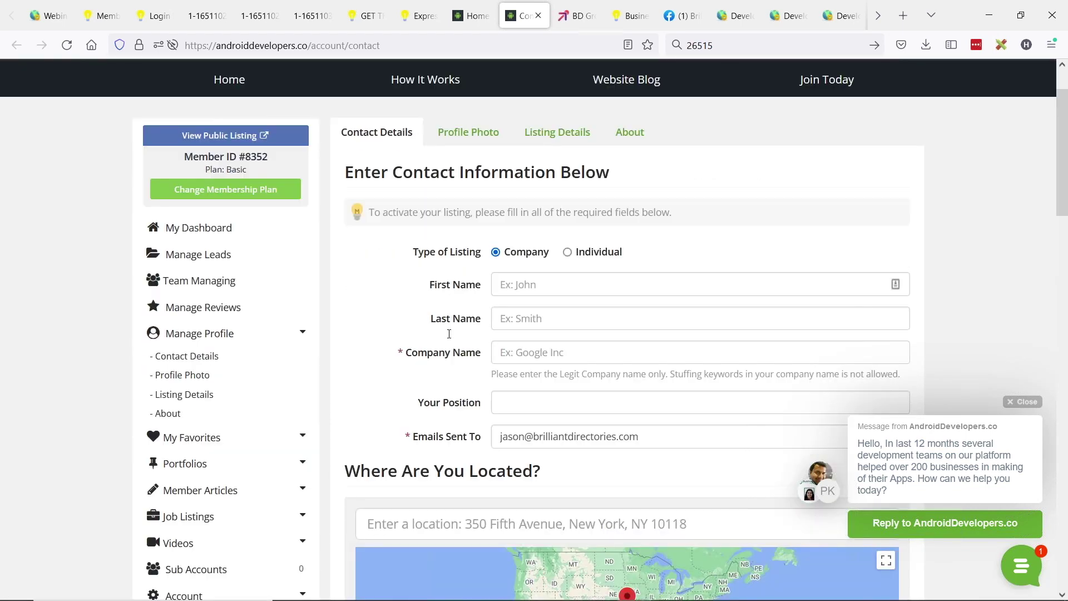
left_click(472, 16)
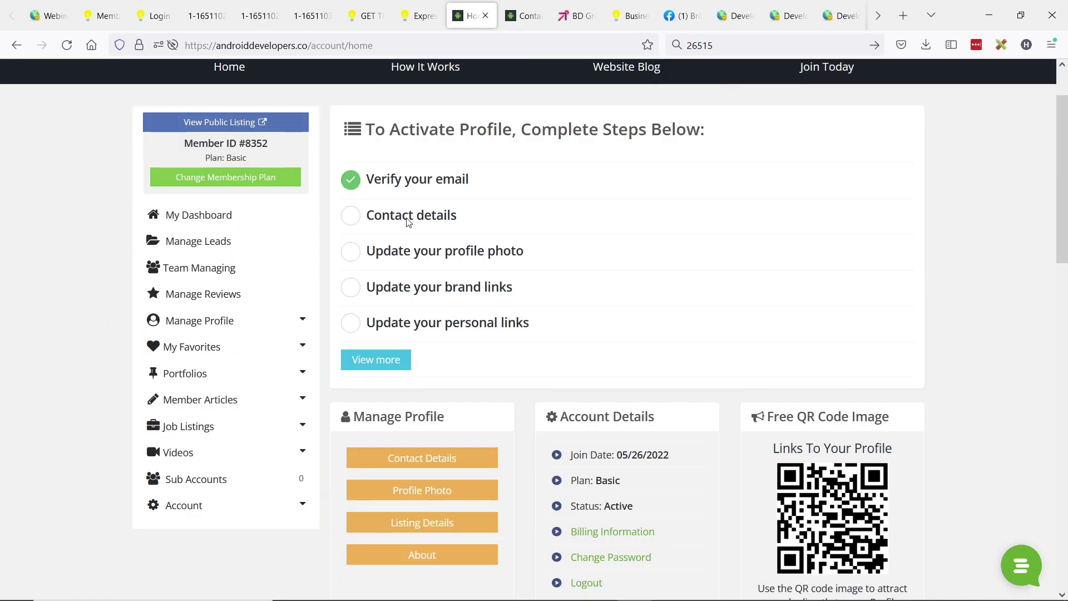
Enter the member's first and last name and the company name in the contact details form.
left_click(409, 222)
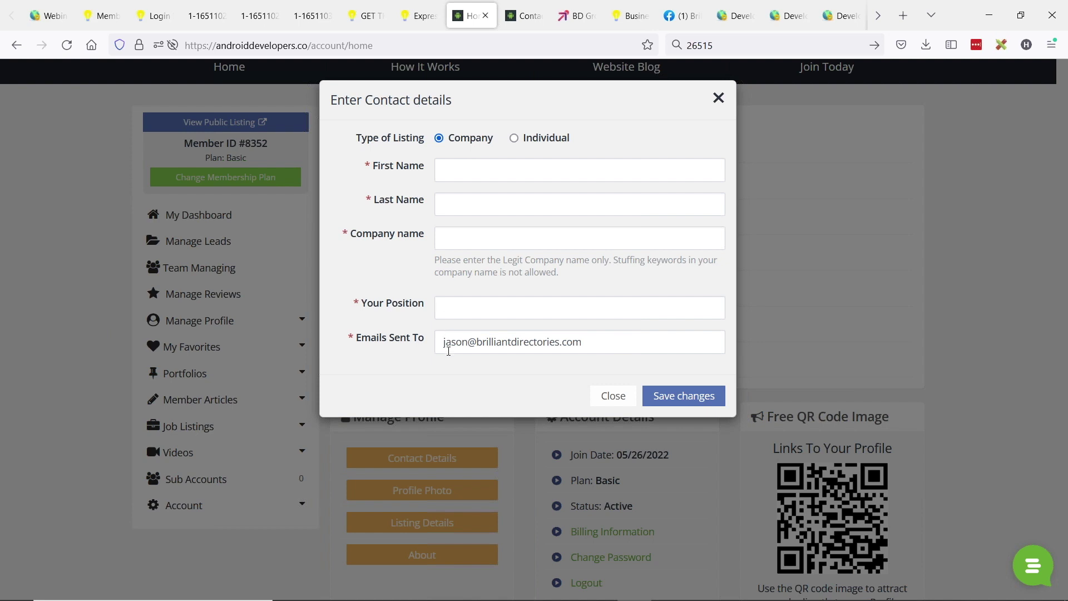
left_click(467, 171)
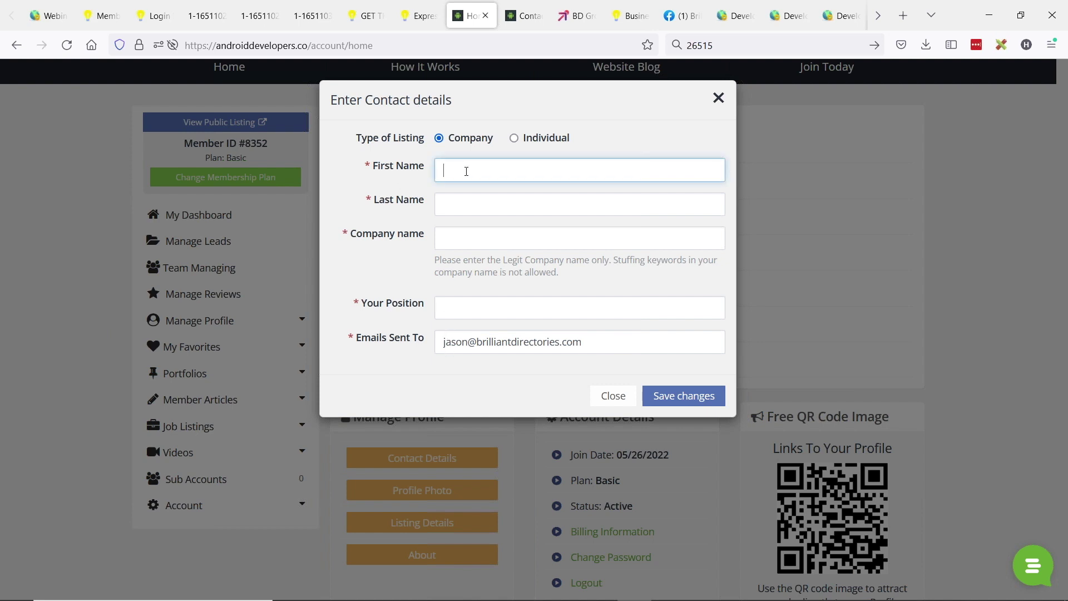
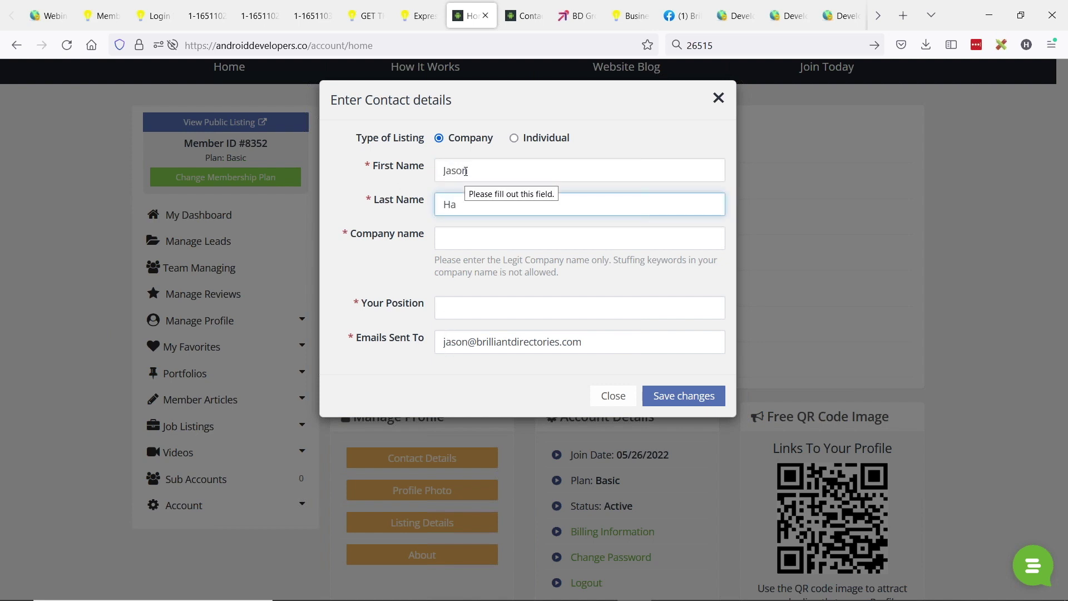
key("Tab")
type("Jason In")
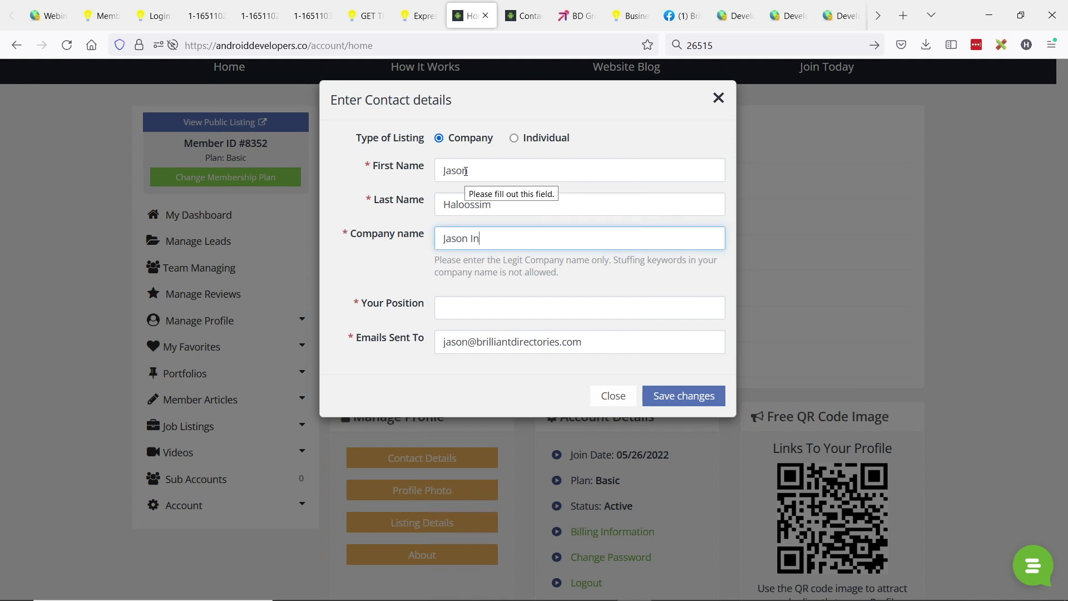
Set Your Position to Founder, save the contact details and close the form.
left_click(466, 308)
type("Founder")
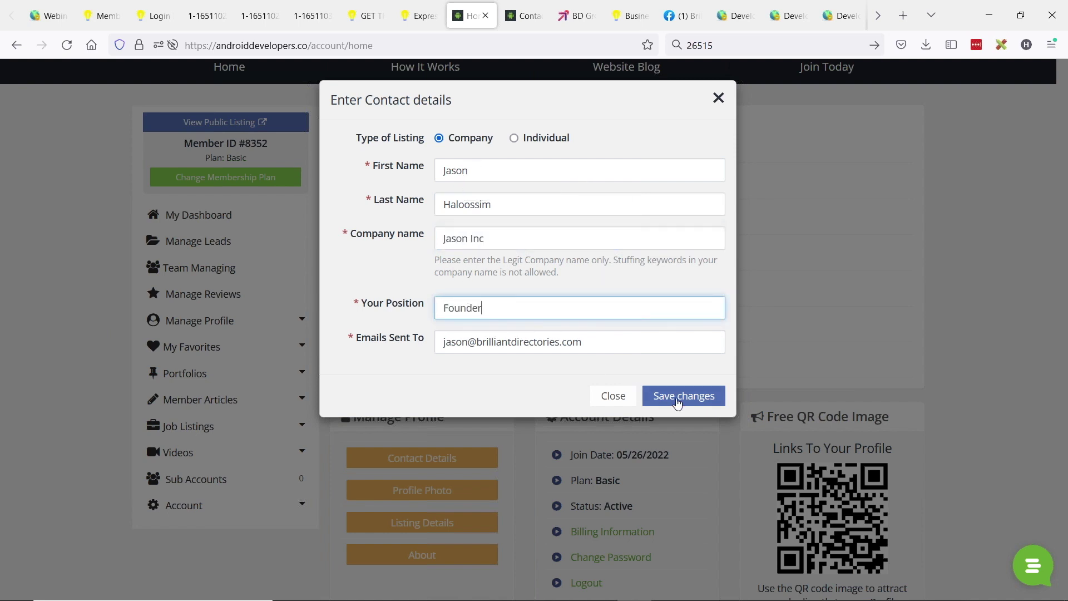
left_click(679, 399)
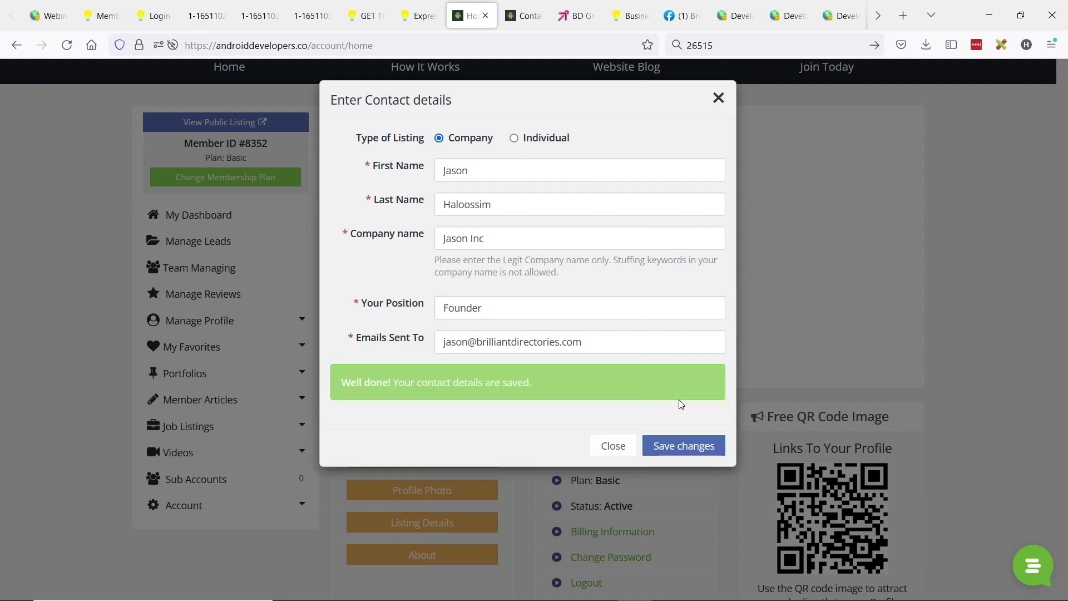
left_click(613, 445)
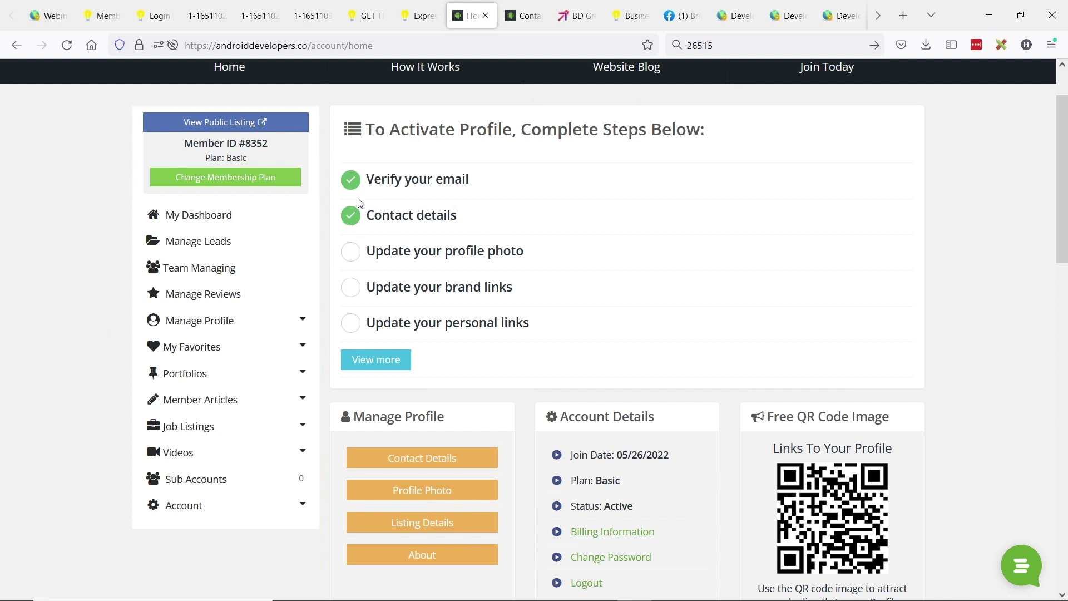
left_click(388, 255)
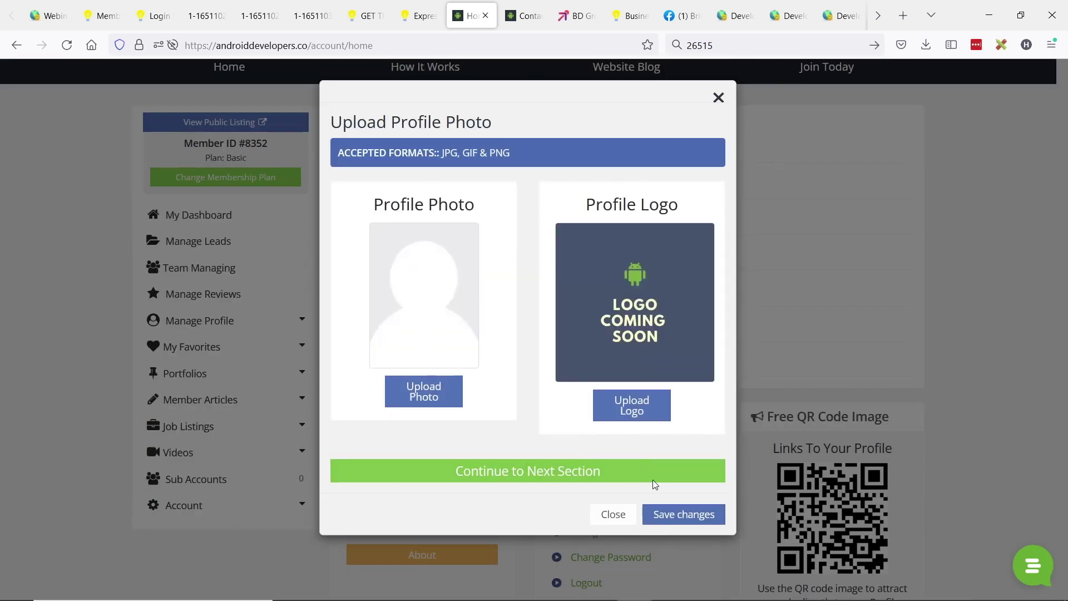
Upload Express-Member-Registration(1).jpg as the profile photo, cropping it to the top-left and bottom edge.
left_click(429, 400)
left_click(512, 198)
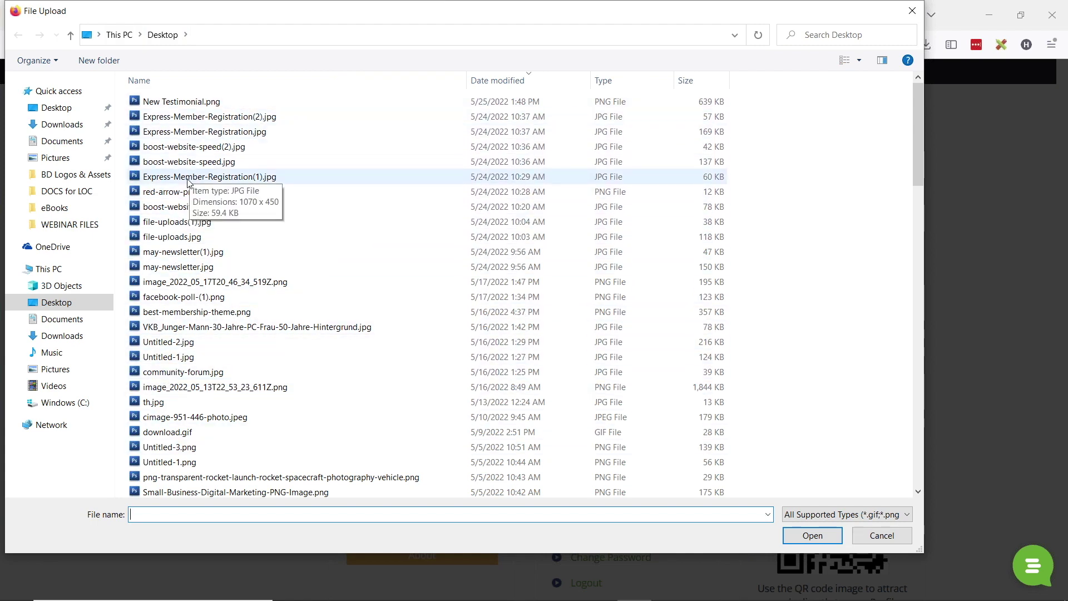
double_click(179, 132)
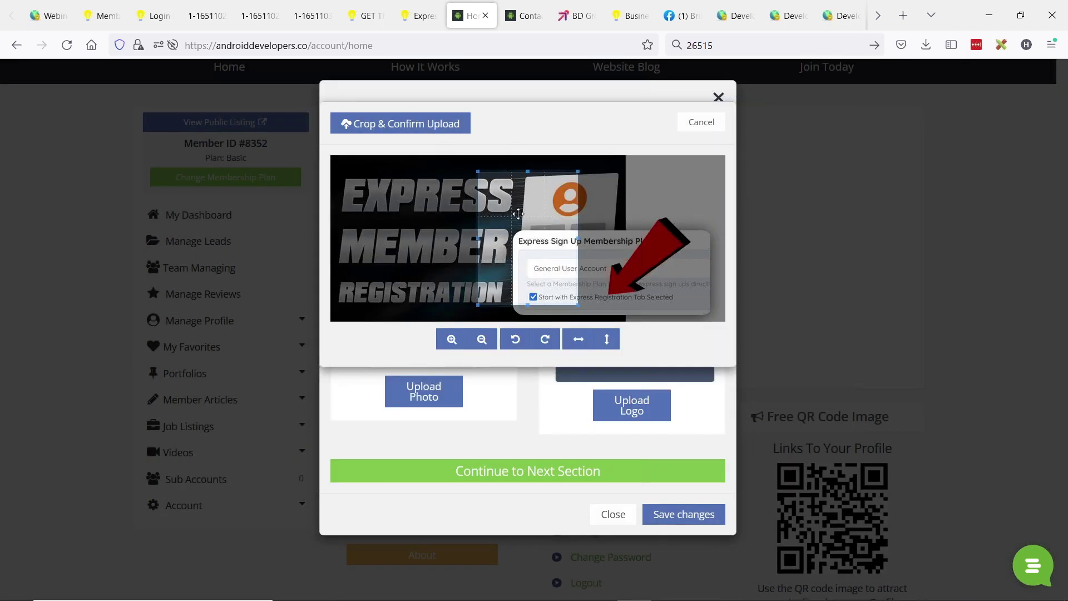
left_click_drag(557, 196, 386, 200)
left_click_drag(431, 289, 477, 317)
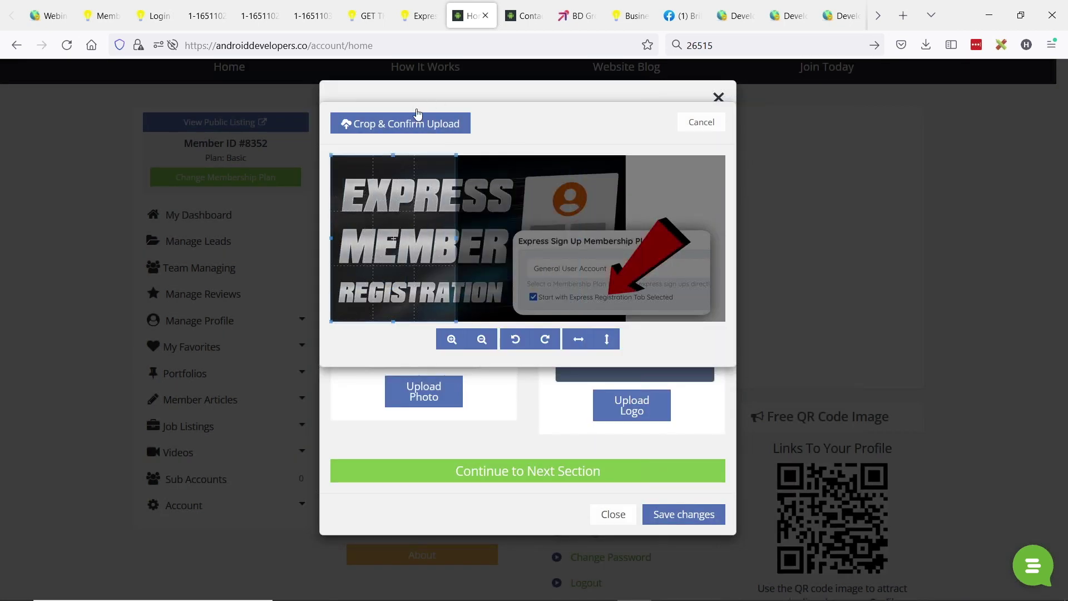
left_click(413, 123)
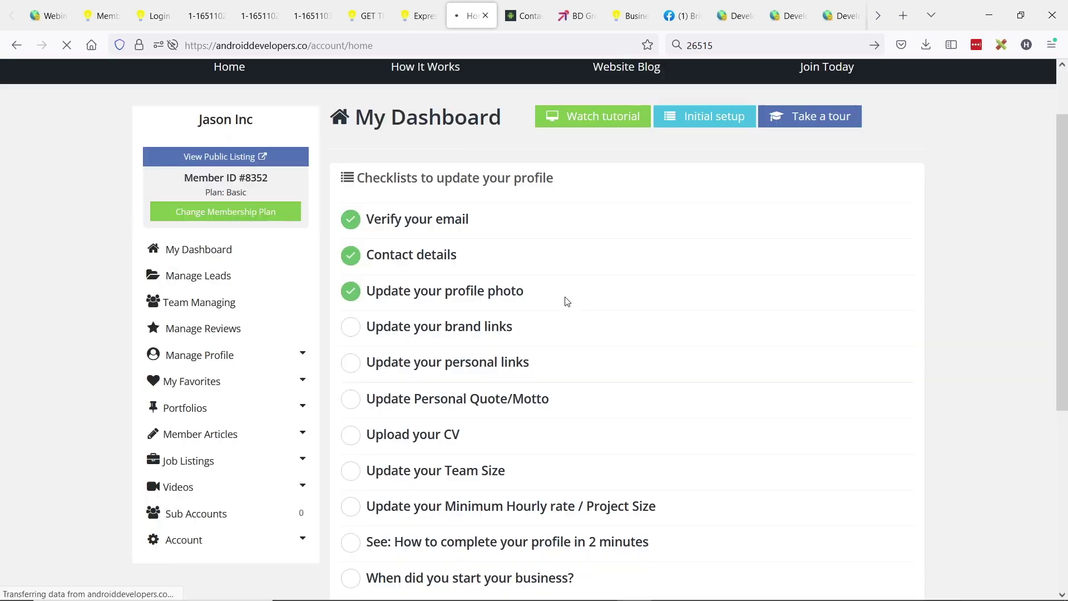
Copy the example website address into the Your Website brand link field and save it.
scroll(680, 281, "down", 2)
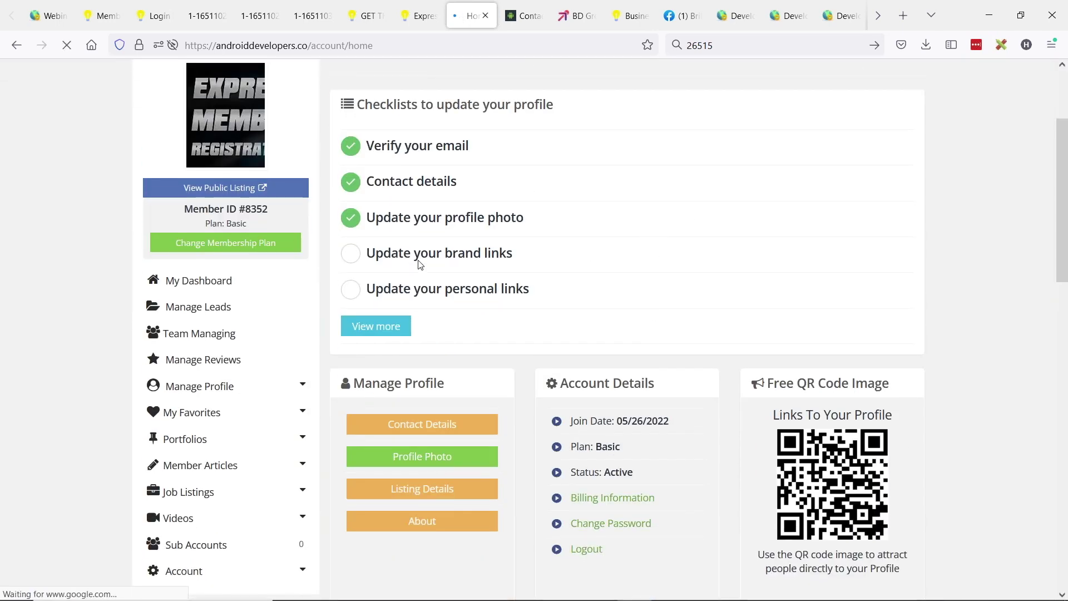
left_click(476, 257)
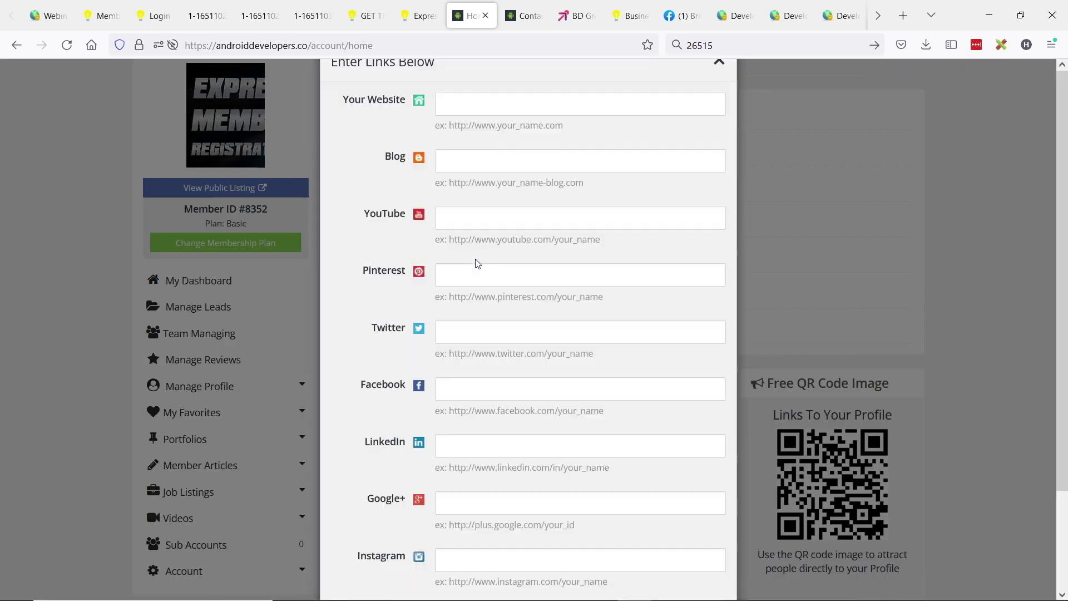
scroll(497, 477, "down", 3)
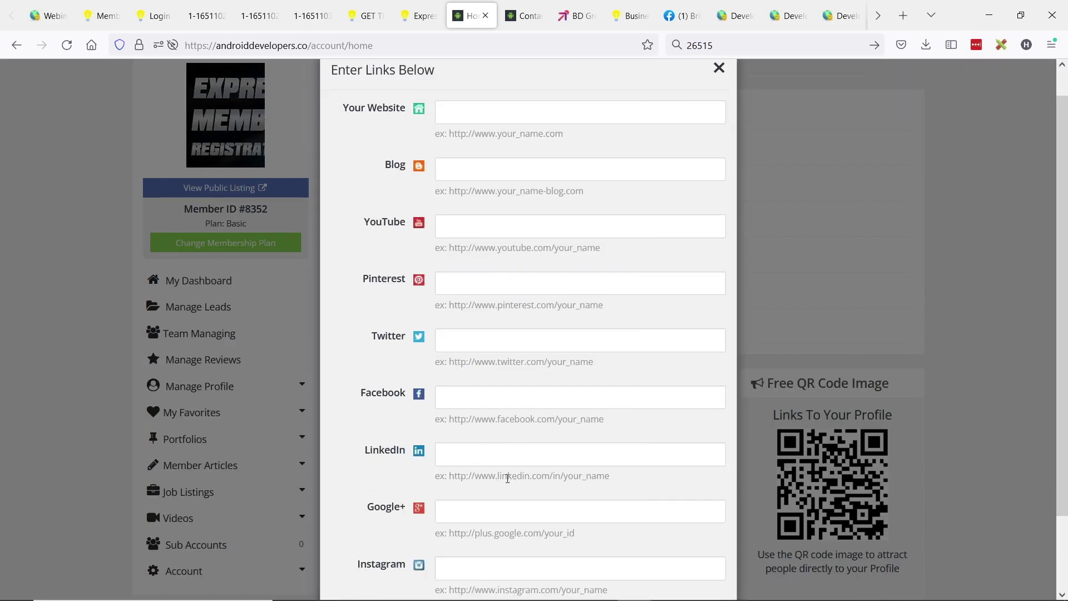
scroll(508, 494, "up", 3)
left_click(443, 101)
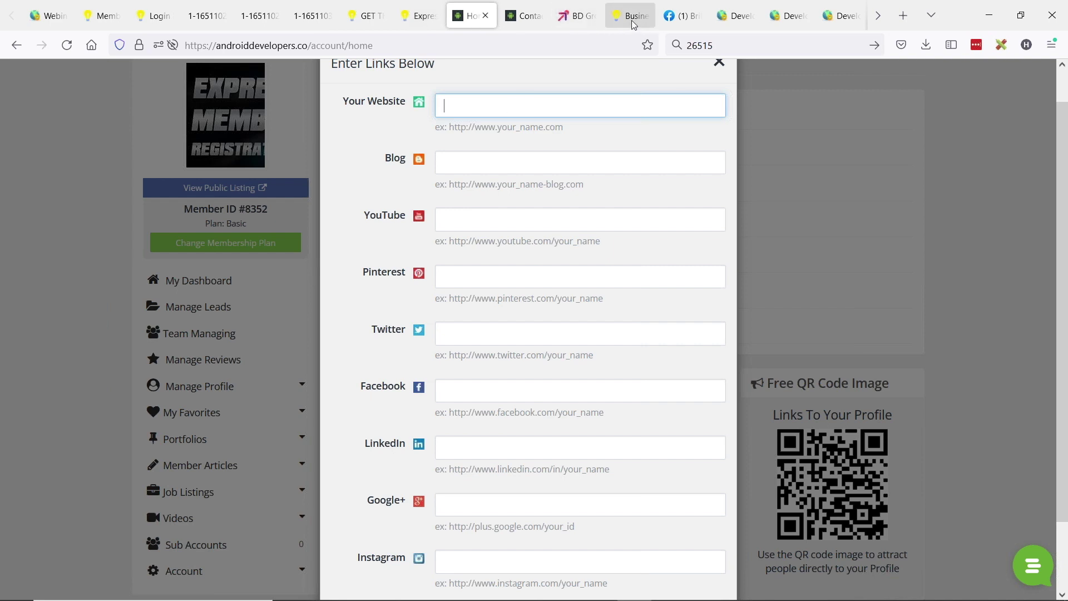
left_click_drag(449, 127, 563, 127)
key("ctrl+c")
left_click(491, 110)
key("ctrl+v")
scroll(579, 278, "down", 2)
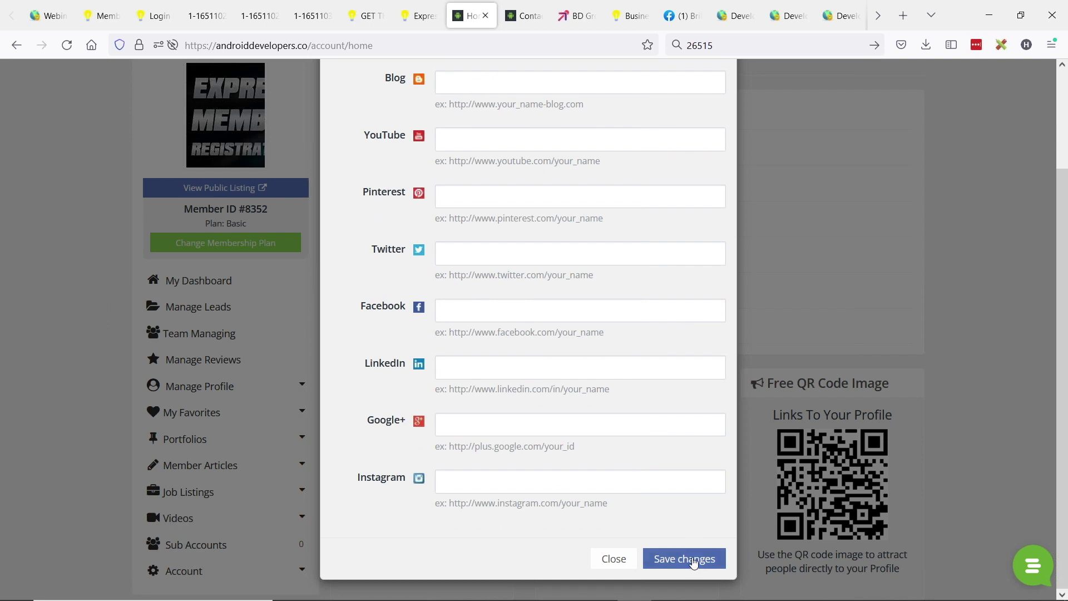
left_click(693, 559)
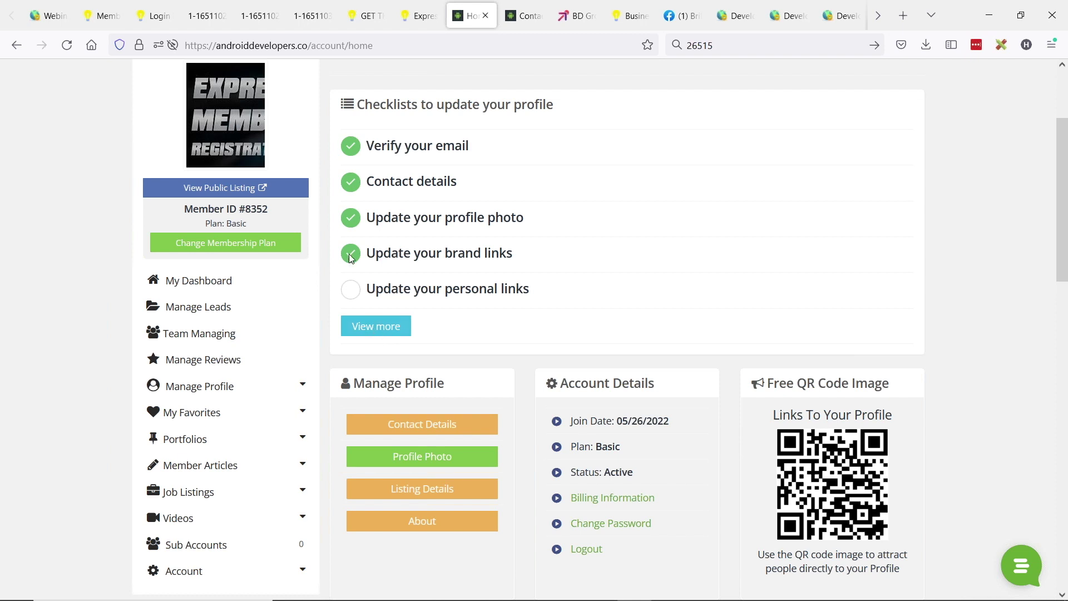
left_click(376, 327)
scroll(437, 218, "down", 2)
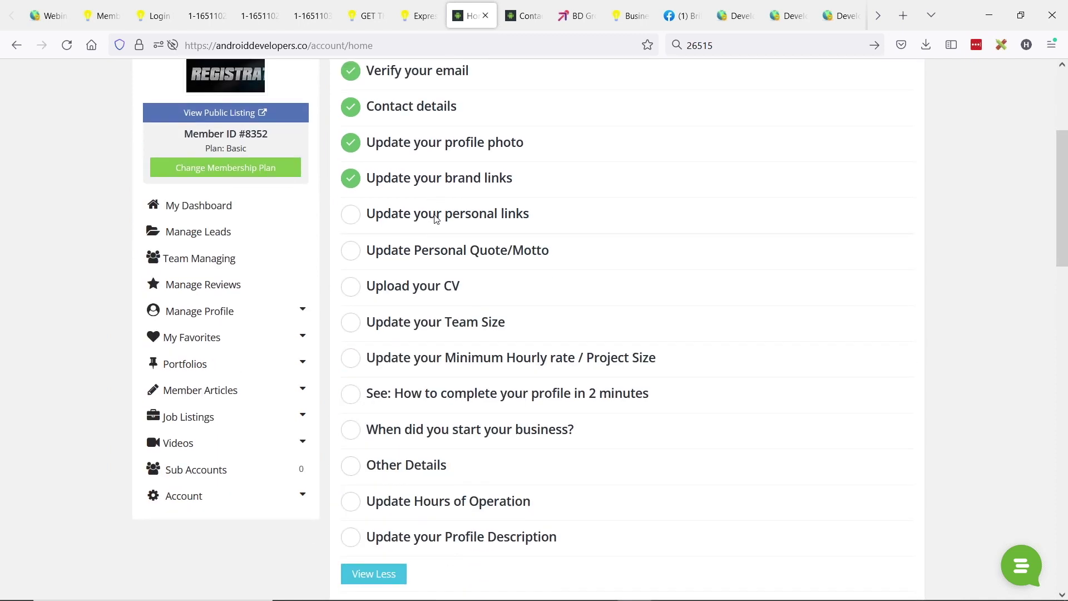
scroll(445, 317, "down", 1)
scroll(458, 399, "up", 1)
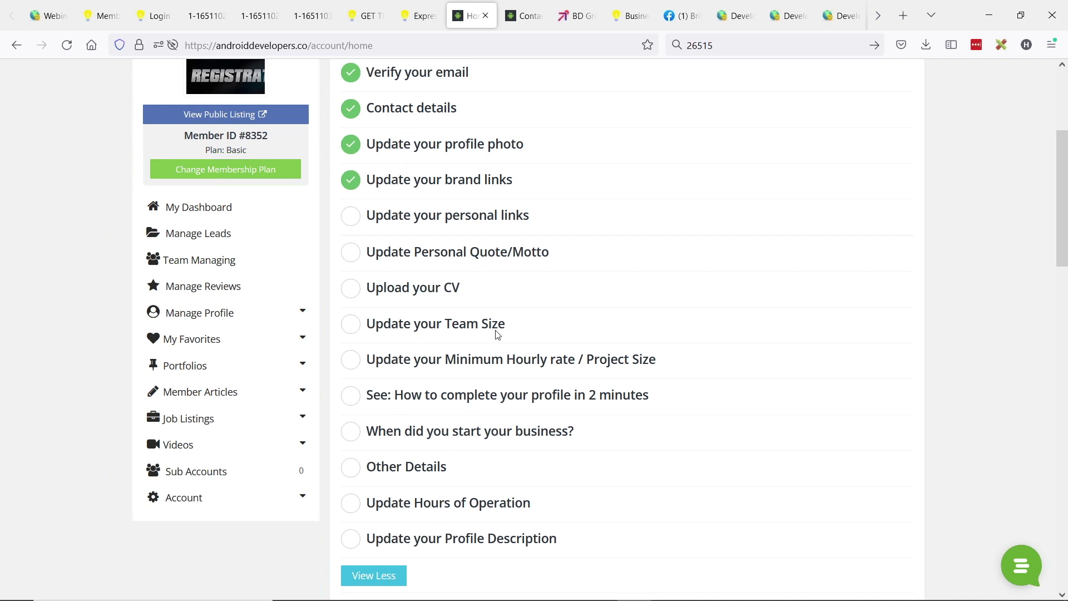
scroll(473, 353, "up", 1)
scroll(430, 284, "up", 1)
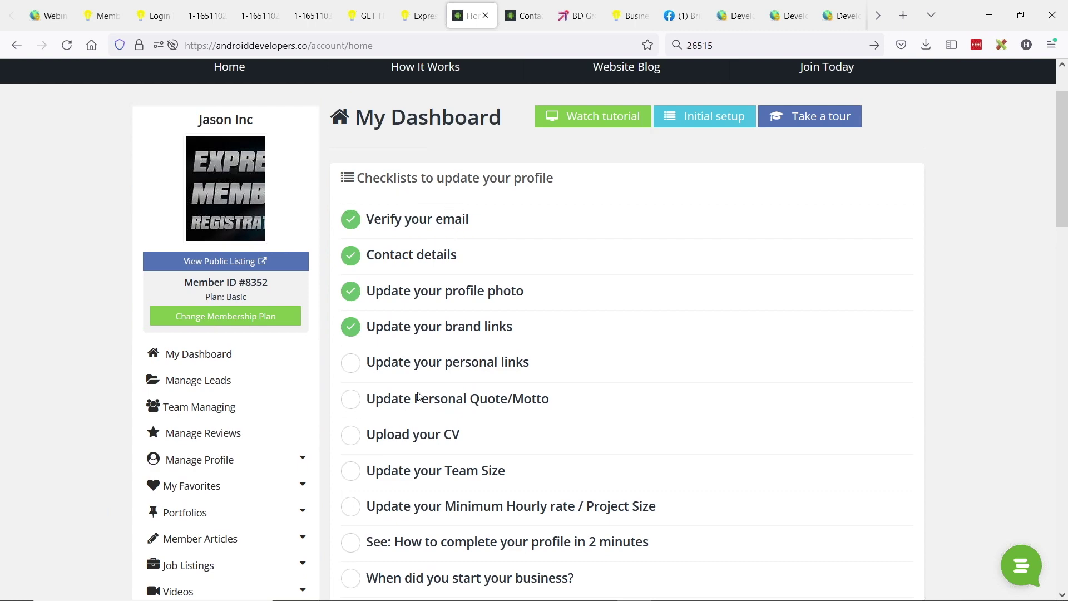
scroll(419, 396, "down", 4)
left_click(394, 402)
scroll(394, 402, "up", 4)
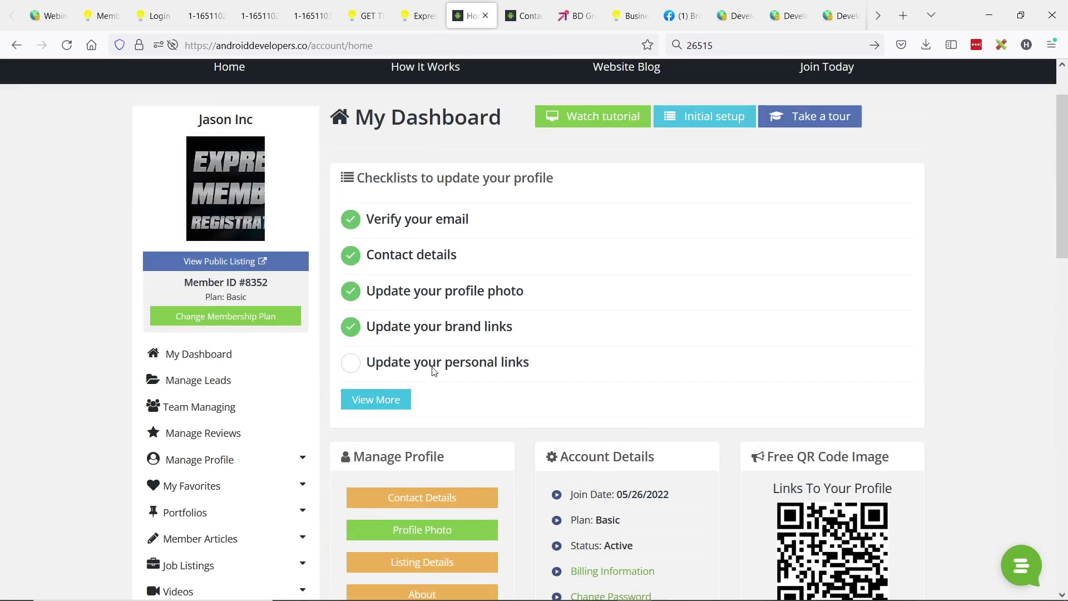
Paste the example Twitter address into the personal links Twitter field and save it.
left_click(385, 366)
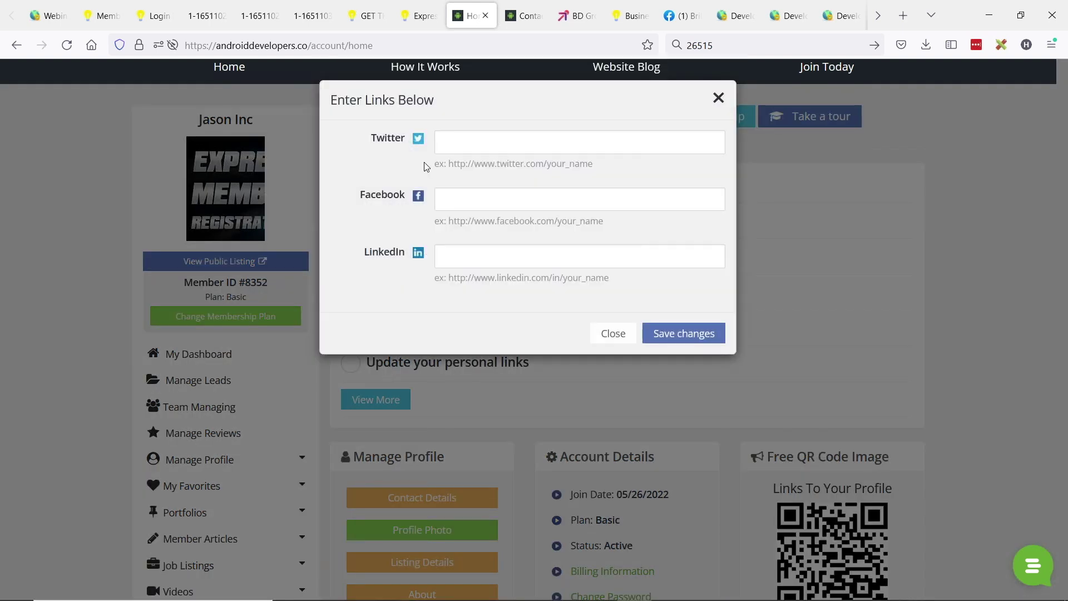
left_click_drag(450, 164, 595, 166)
left_click(510, 143)
key("ctrl+v")
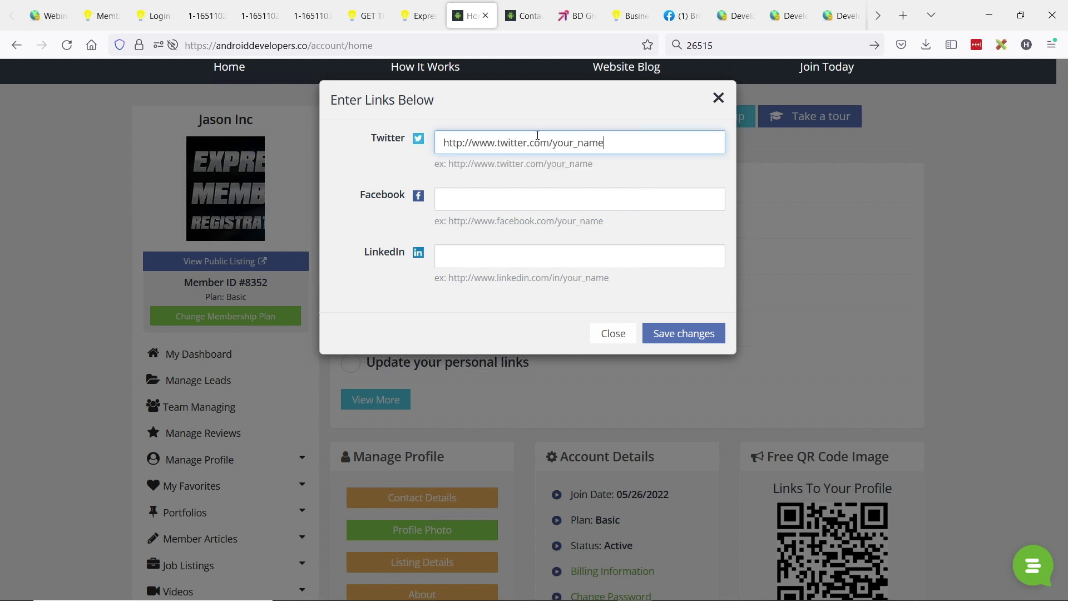
left_click(683, 340)
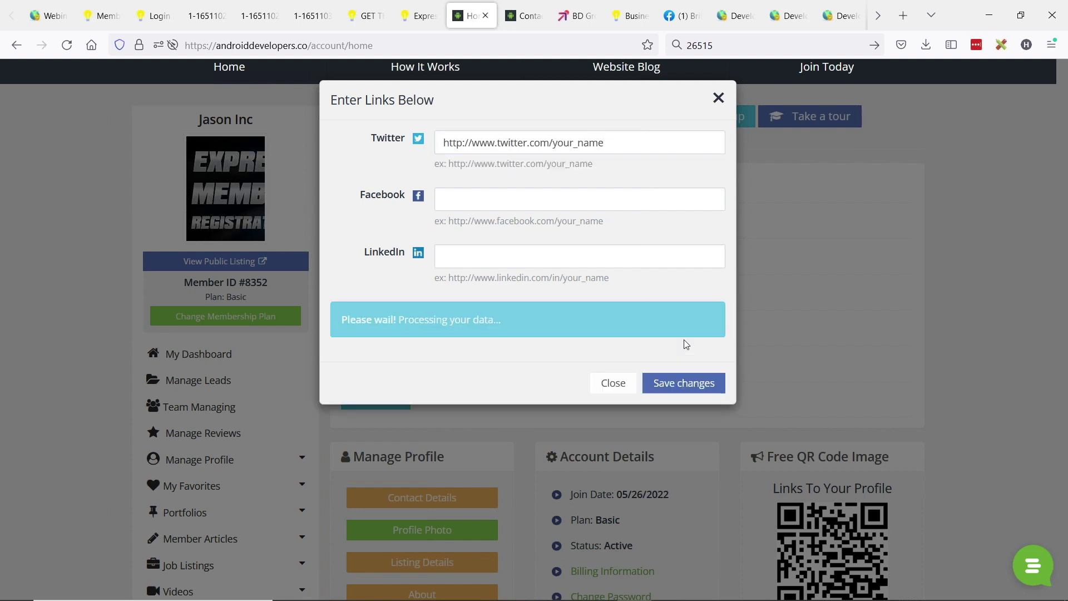
left_click(619, 392)
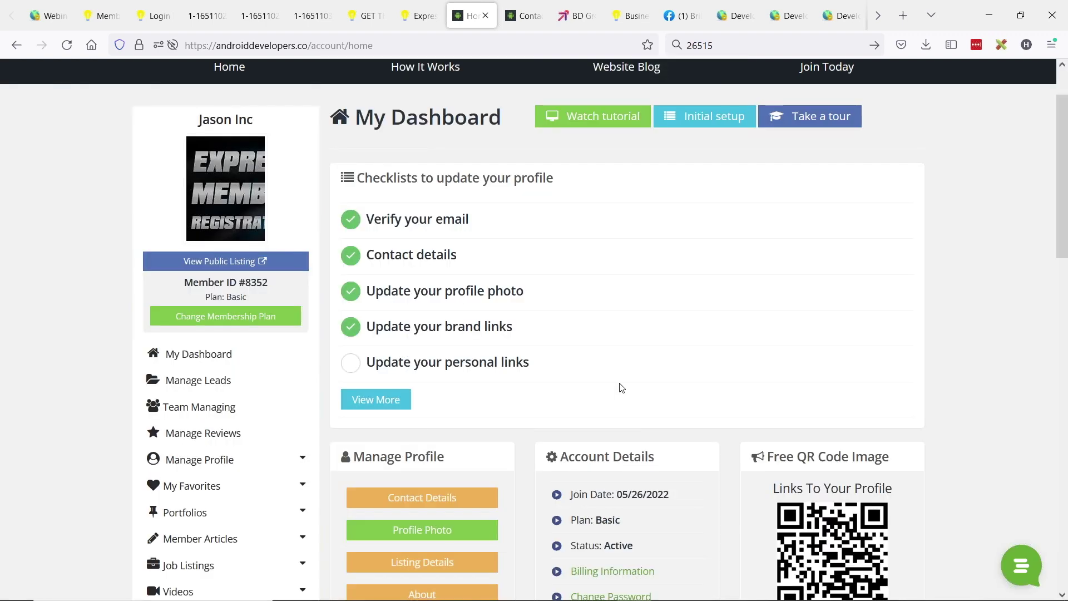
Add the example addresses to the Facebook and LinkedIn personal link fields and save them.
left_click(398, 365)
left_click_drag(450, 221, 603, 221)
key("ctrl+c")
left_click(529, 206)
key("ctrl+v")
left_click(678, 334)
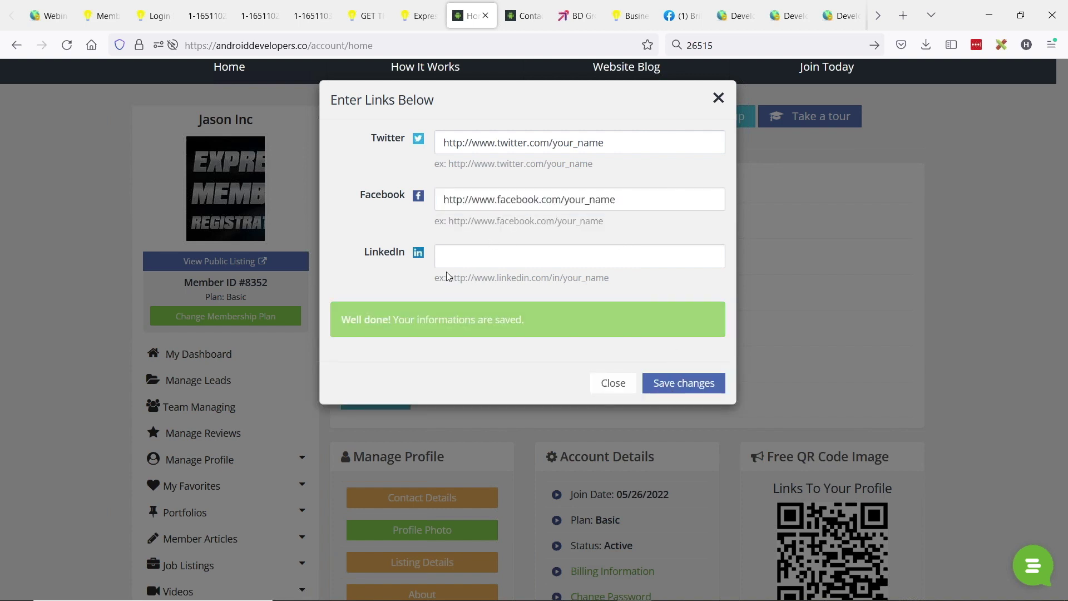
key("ctrl+v")
left_click(676, 388)
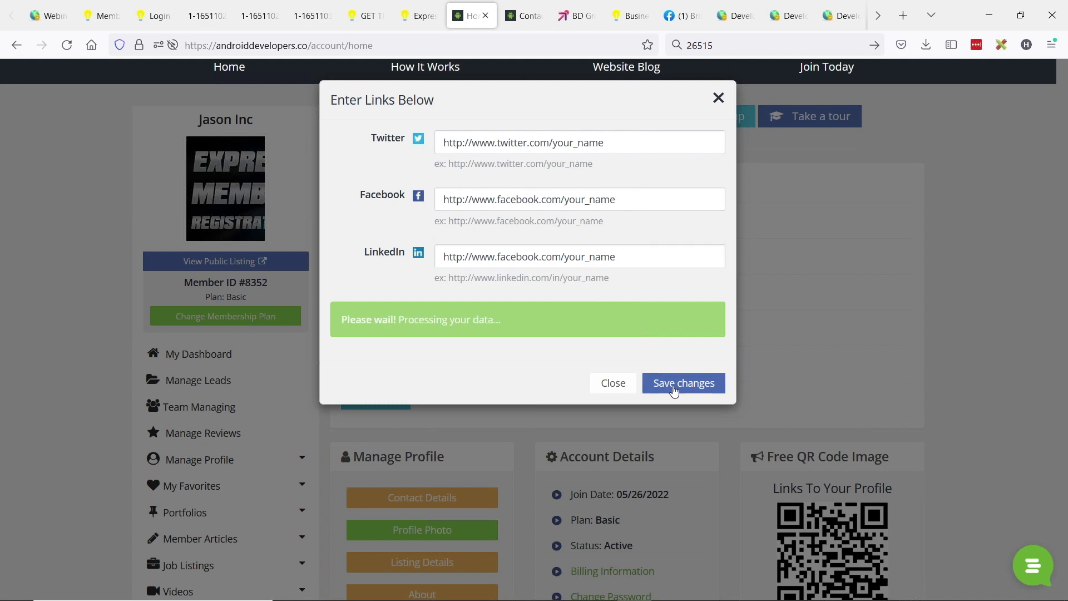
left_click(605, 383)
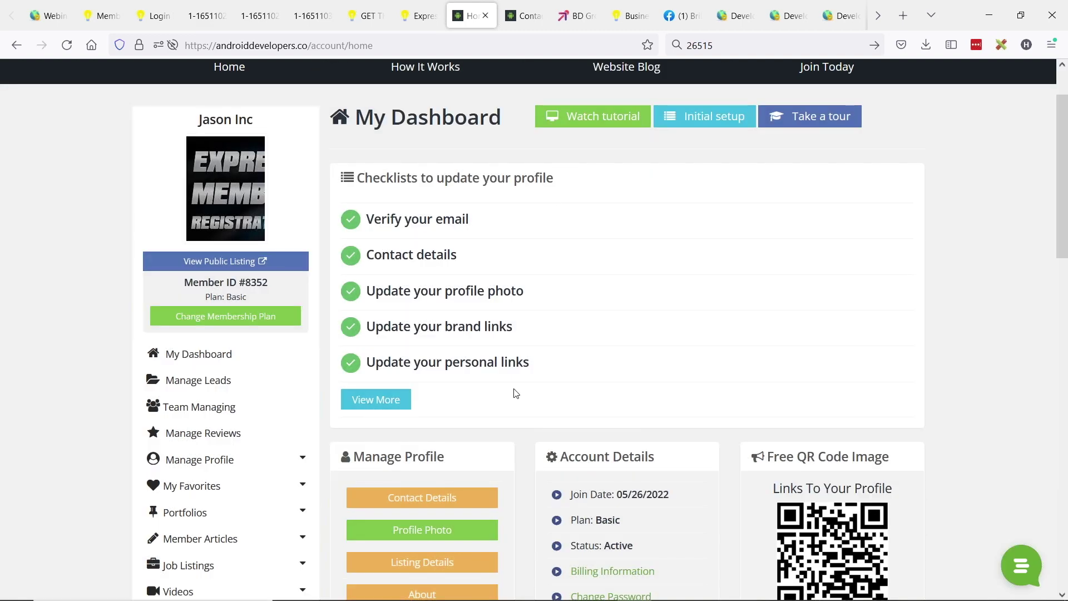
Expand the activation checklist to confirm all five steps are complete, then collapse it.
left_click(373, 401)
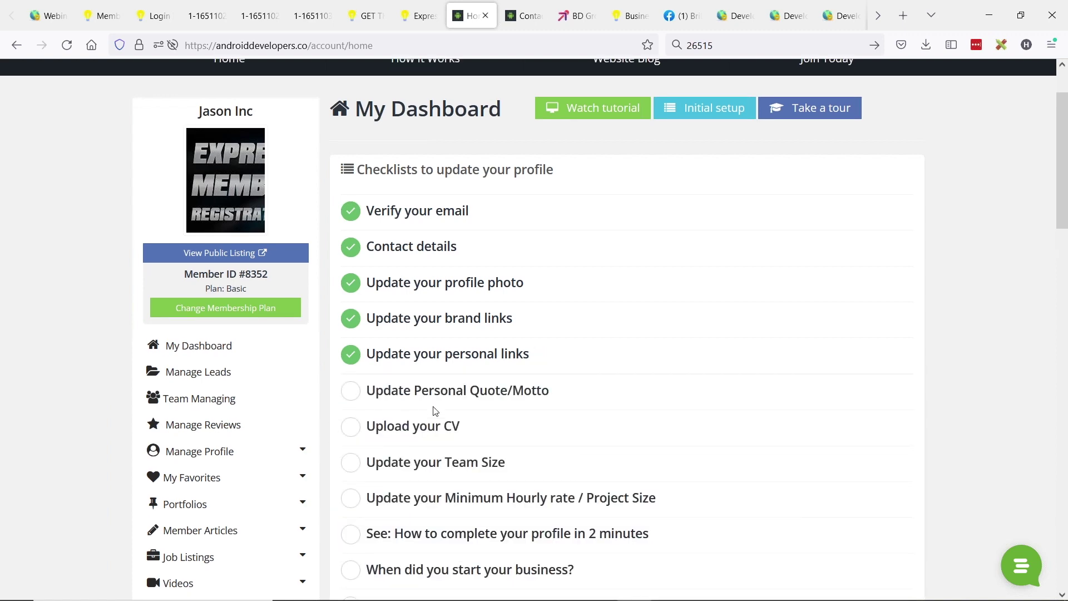
scroll(512, 294, "down", 3)
scroll(514, 297, "up", 1)
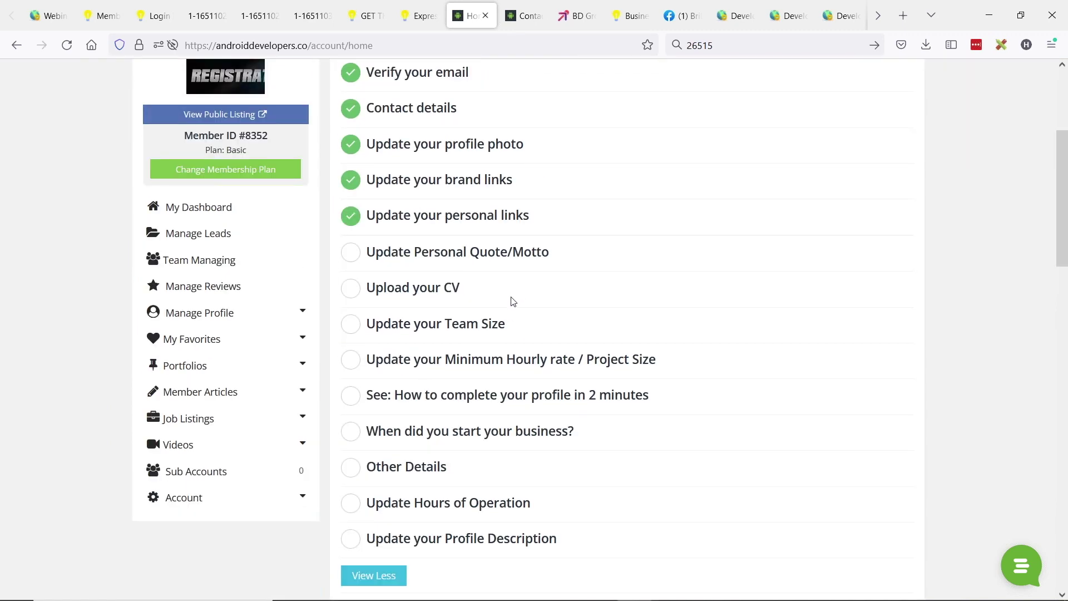
scroll(514, 303, "down", 1)
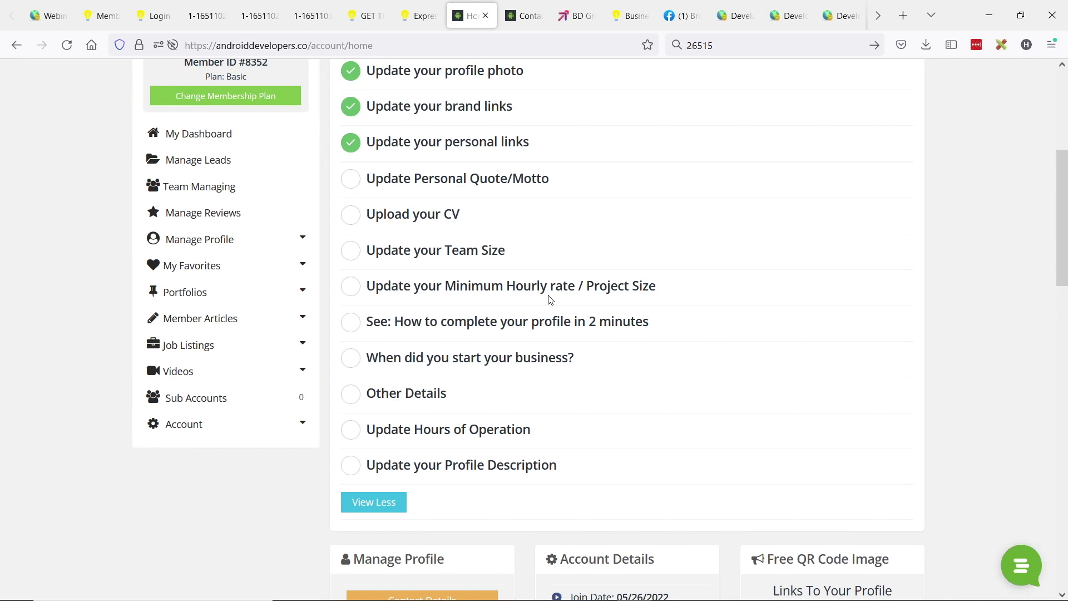
scroll(556, 283, "up", 2)
scroll(493, 317, "down", 1)
left_click(377, 577)
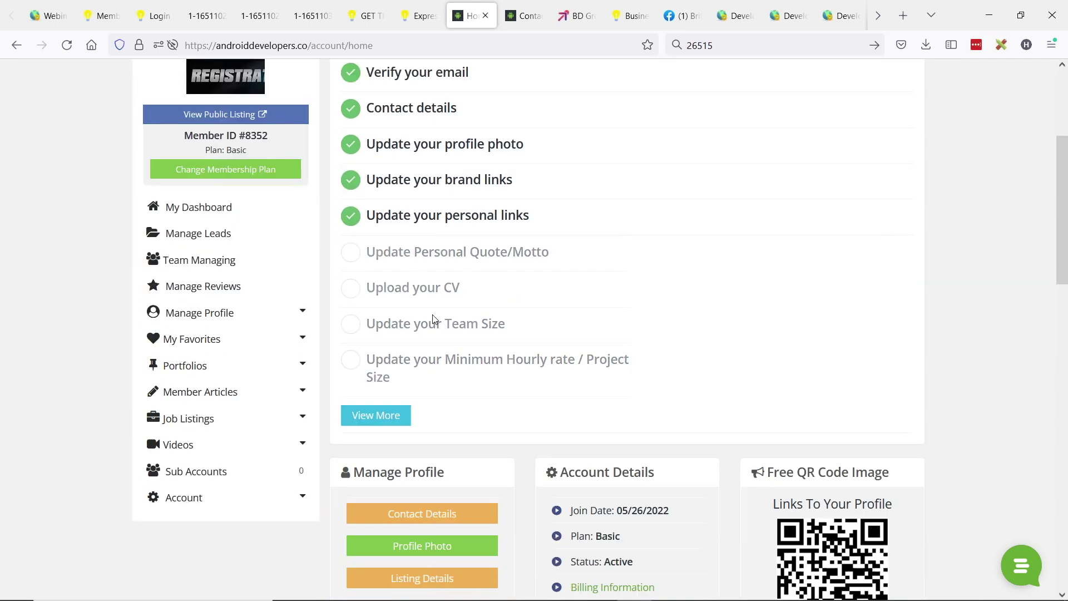
scroll(663, 310, "up", 2)
scroll(664, 313, "up", 1)
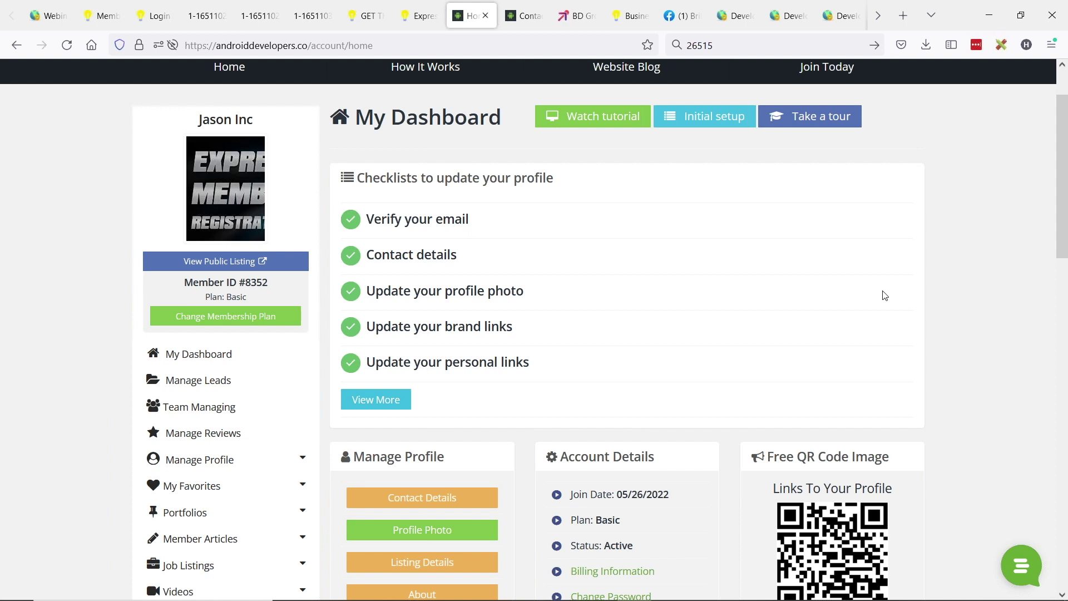
Return to the top of the dashboard and advance to the How to Reach Us slide.
scroll(886, 295, "down", 1)
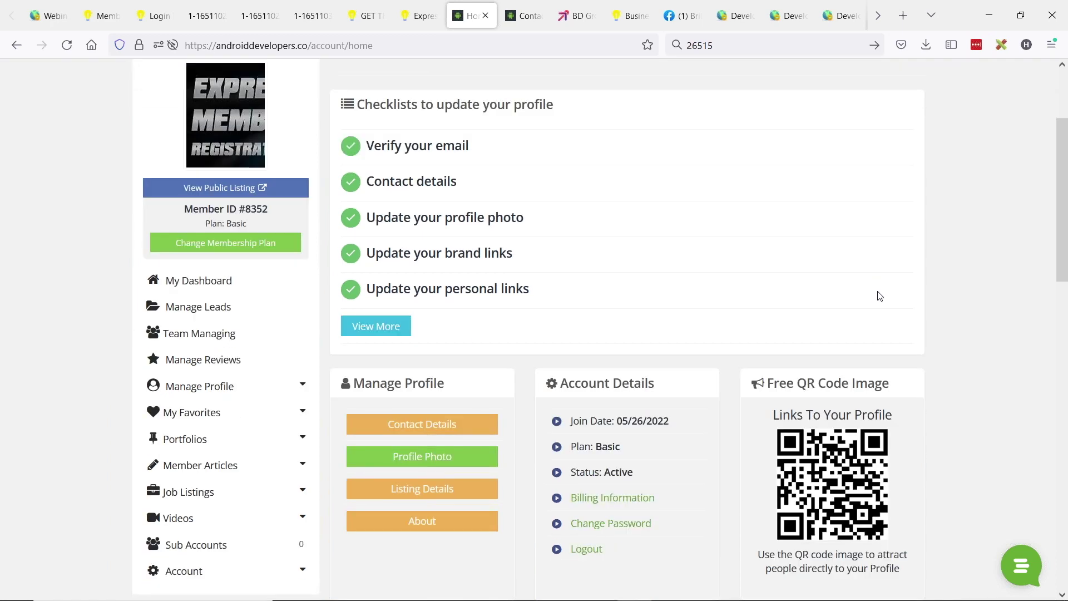
scroll(879, 291, "up", 3)
scroll(881, 296, "up", 1)
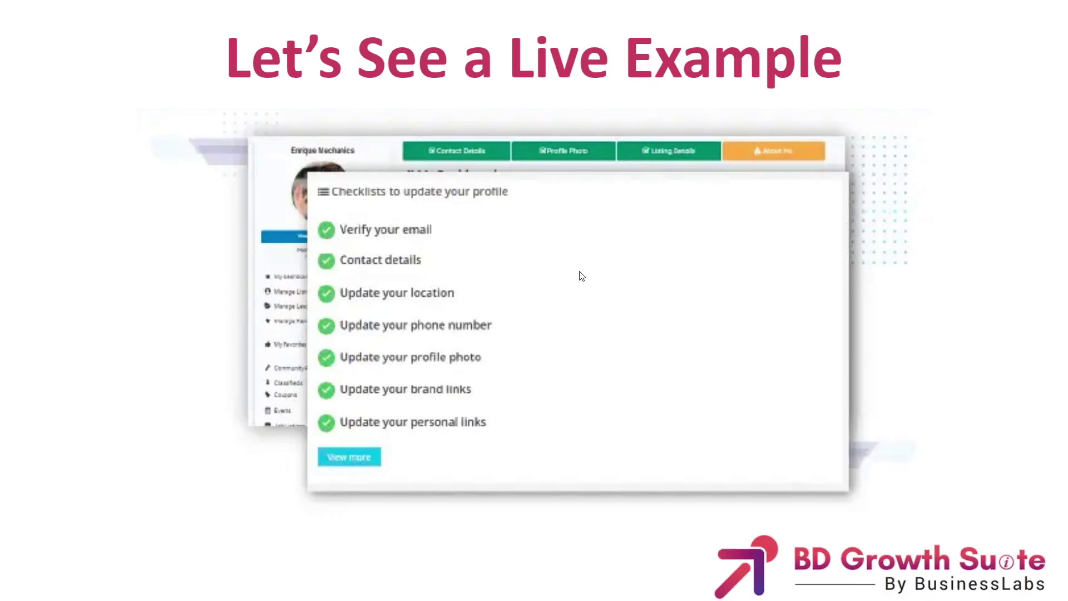
key("Right")
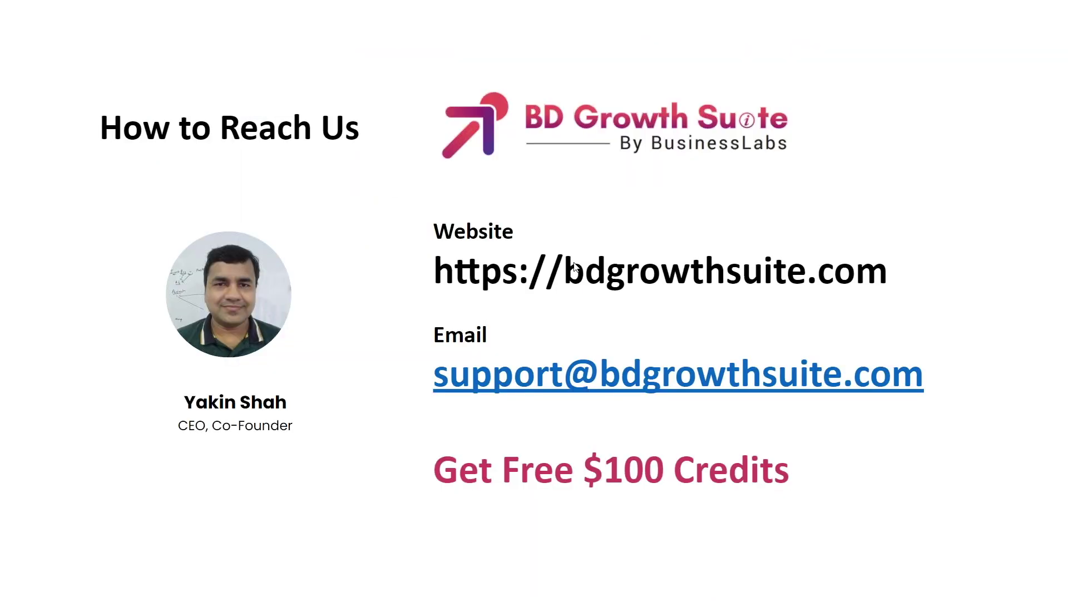
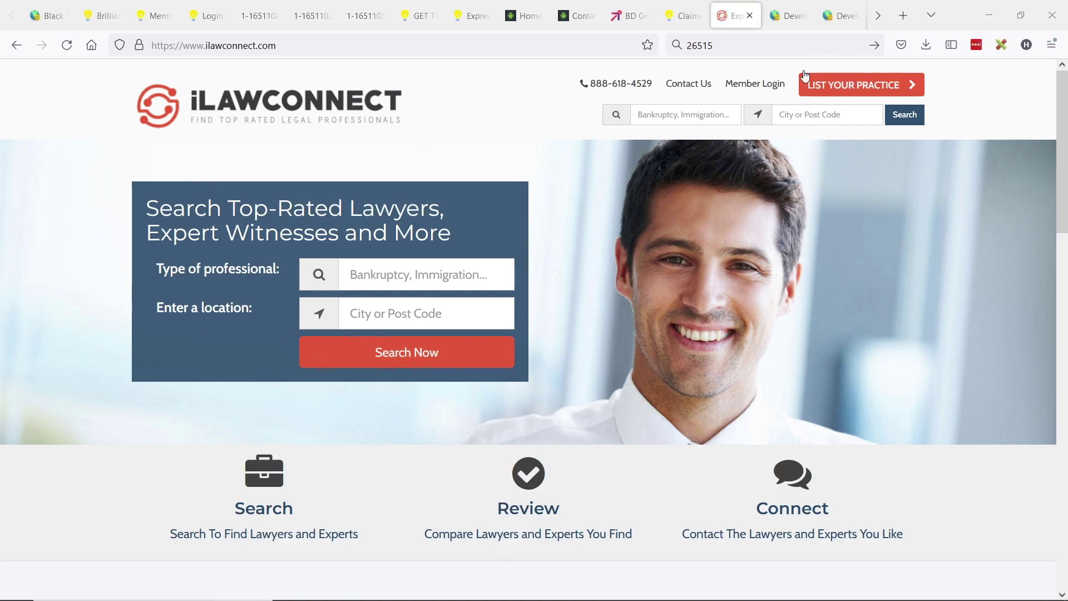
Search iLawConnect for an Attorney specializing in Adoptions Attorney, then return to the Q&A slide.
left_click(907, 114)
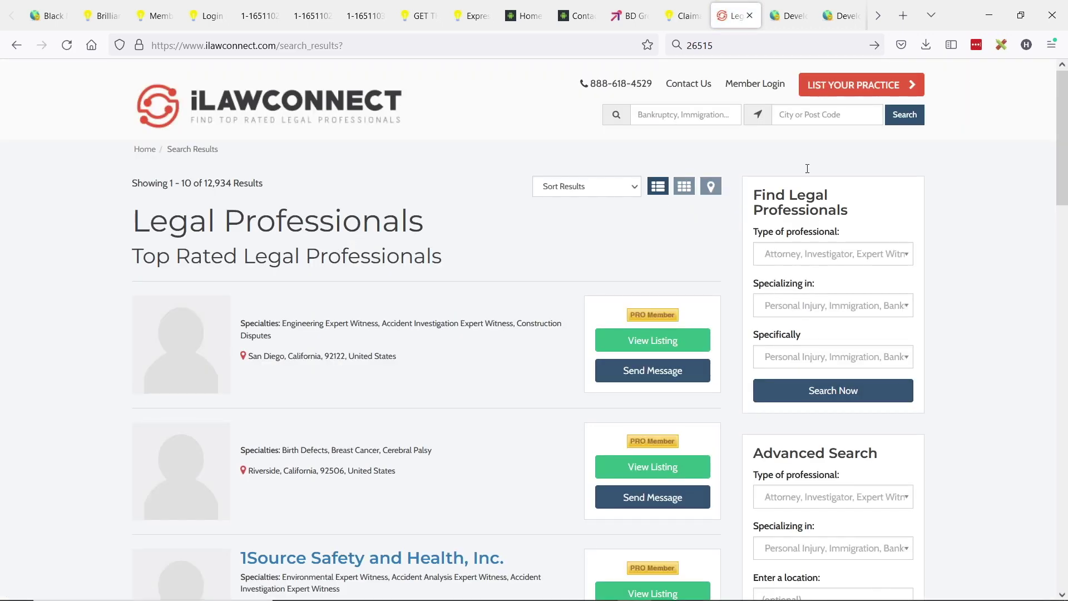
left_click(813, 255)
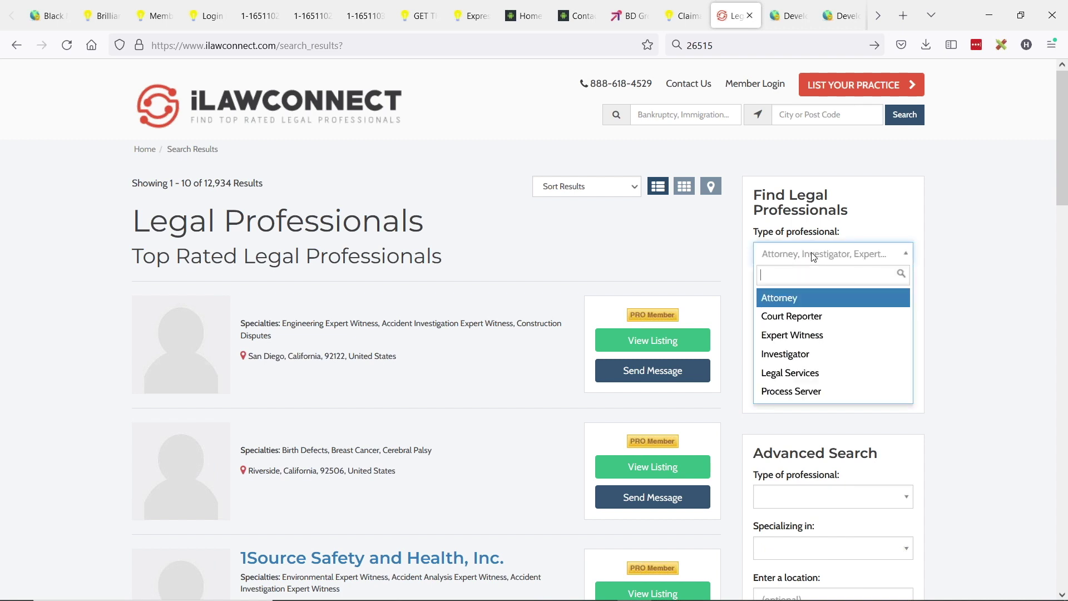
left_click(781, 301)
left_click(785, 305)
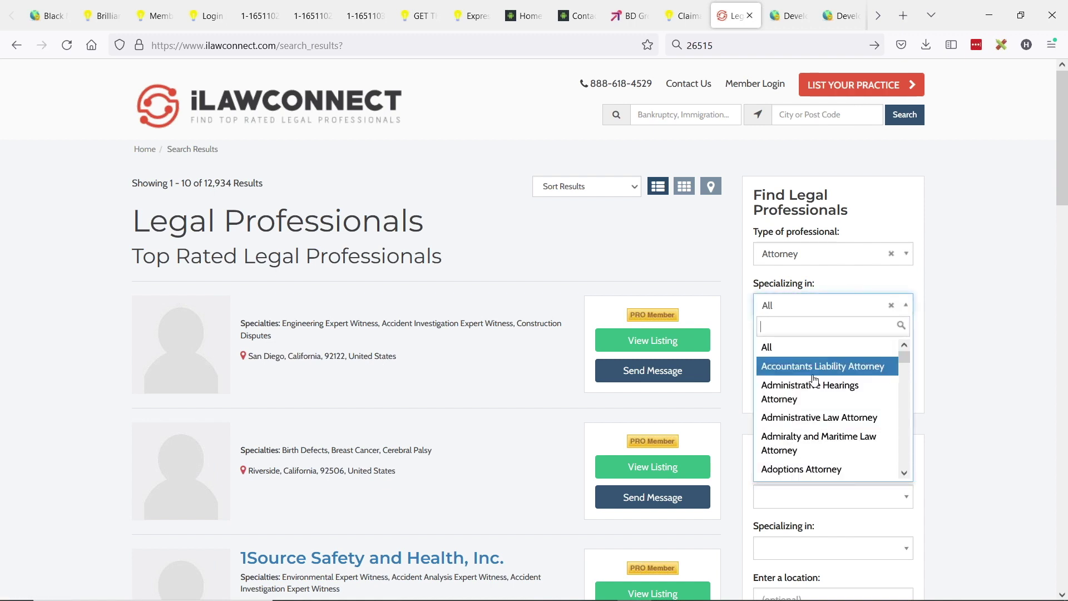
left_click(811, 475)
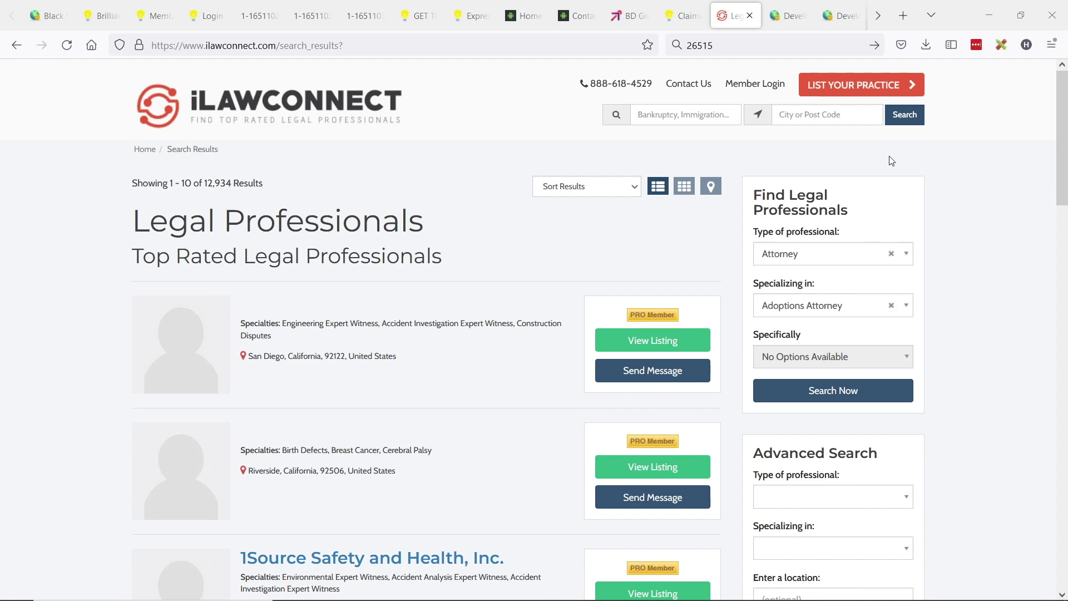
key("alt+Tab")
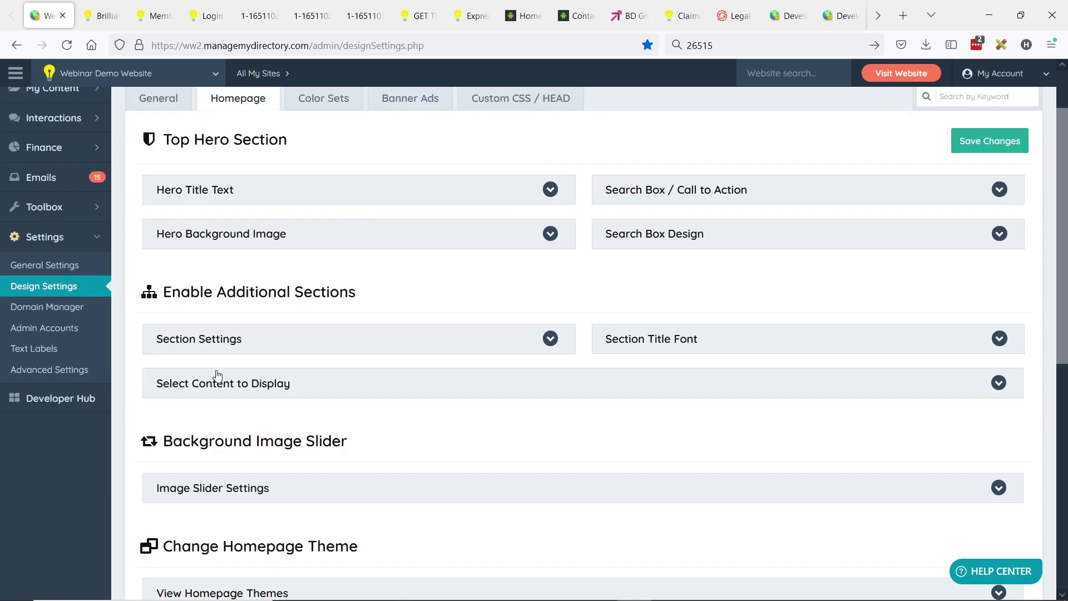
Expand the homepage content sections and open the Streaming Members section settings.
left_click(217, 379)
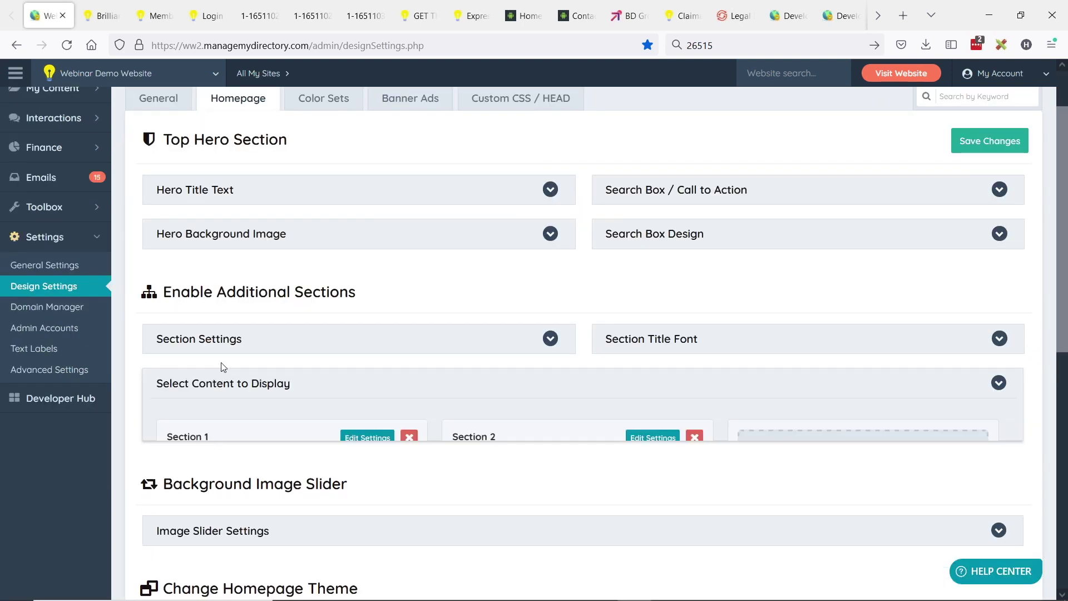
scroll(245, 362, "down", 1)
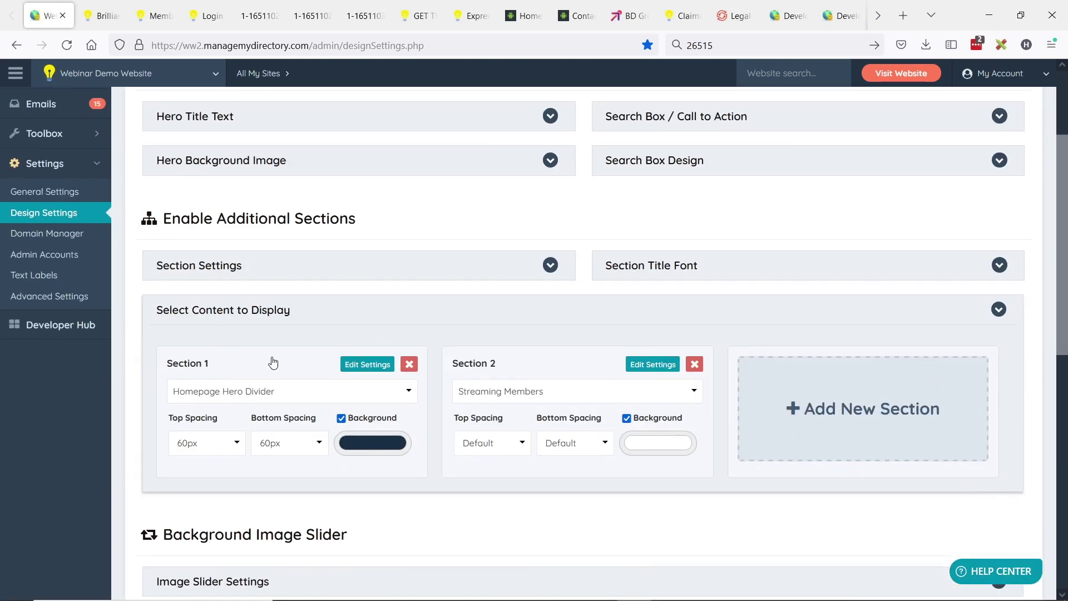
left_click(640, 365)
scroll(511, 295, "down", 5)
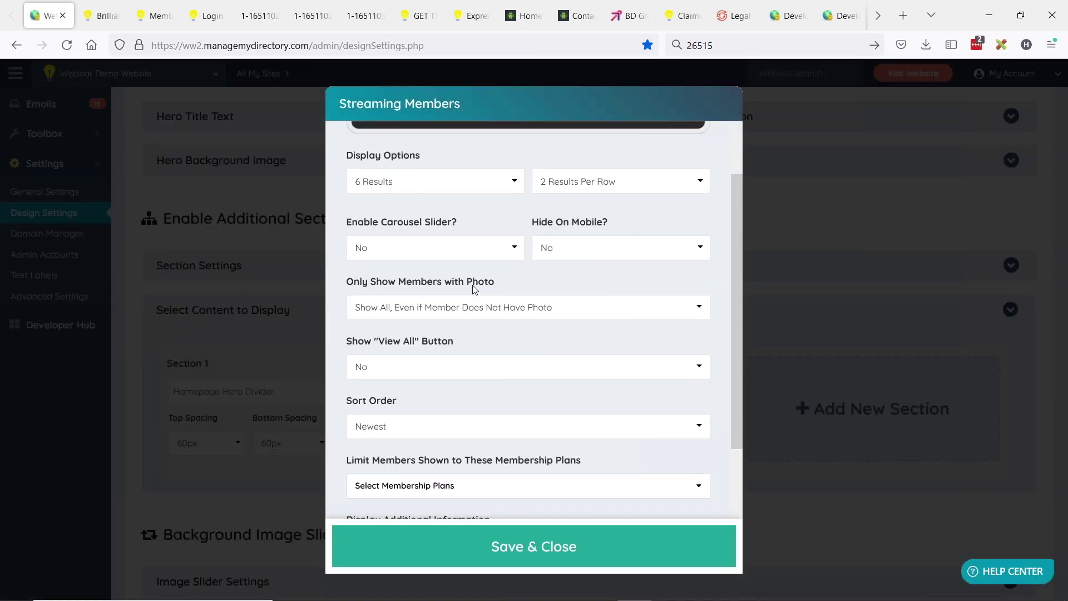
scroll(472, 293, "down", 1)
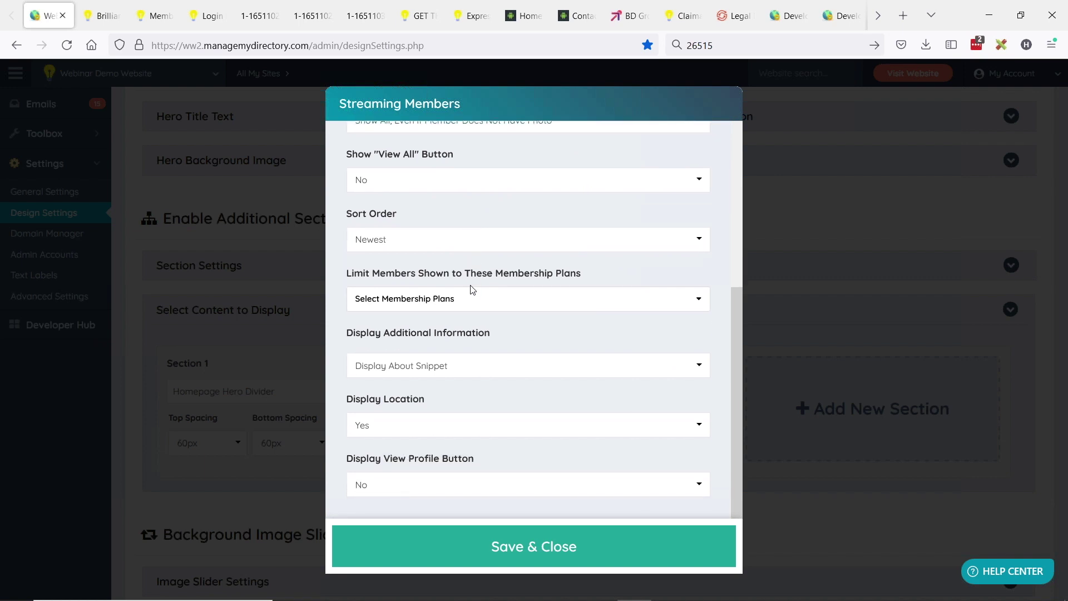
Limit the Streaming Members section to Membership Plan 1.
left_click(473, 296)
left_click(377, 297)
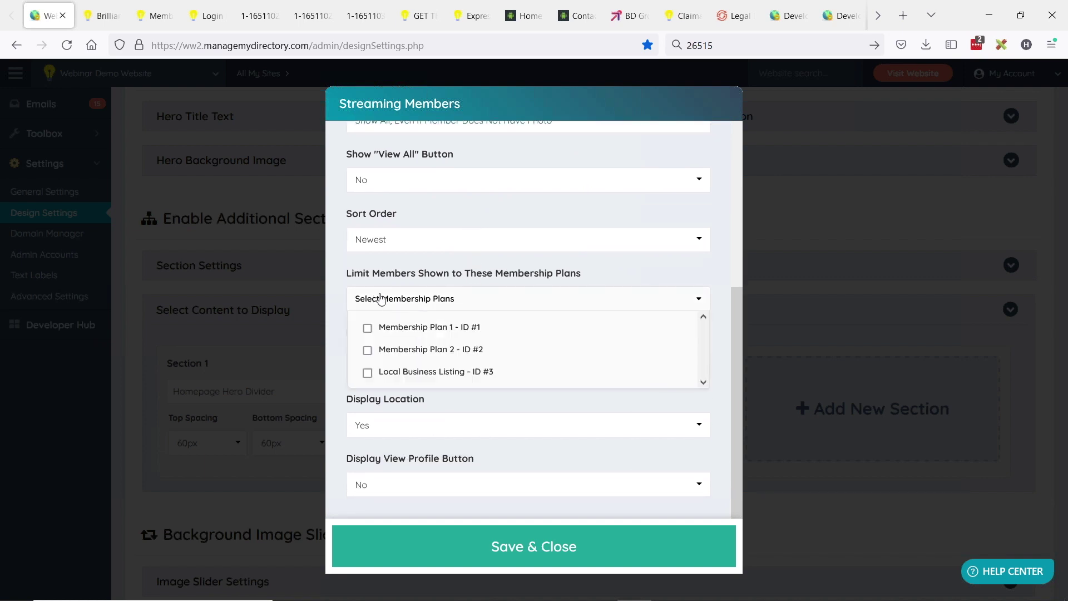
scroll(381, 209, "up", 3)
scroll(381, 208, "up", 2)
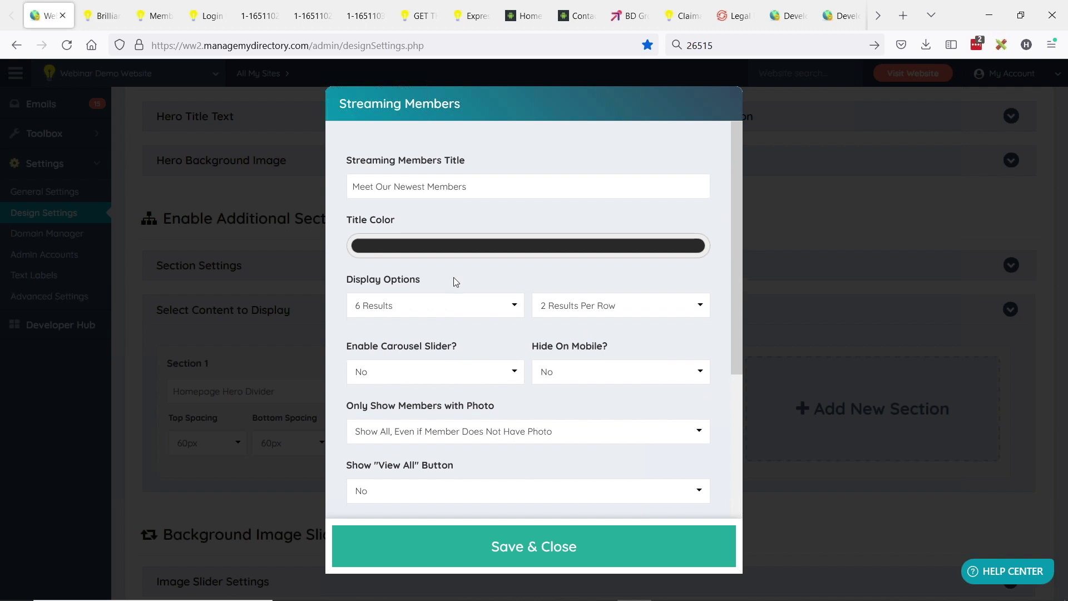
scroll(453, 279, "down", 4)
left_click(416, 359)
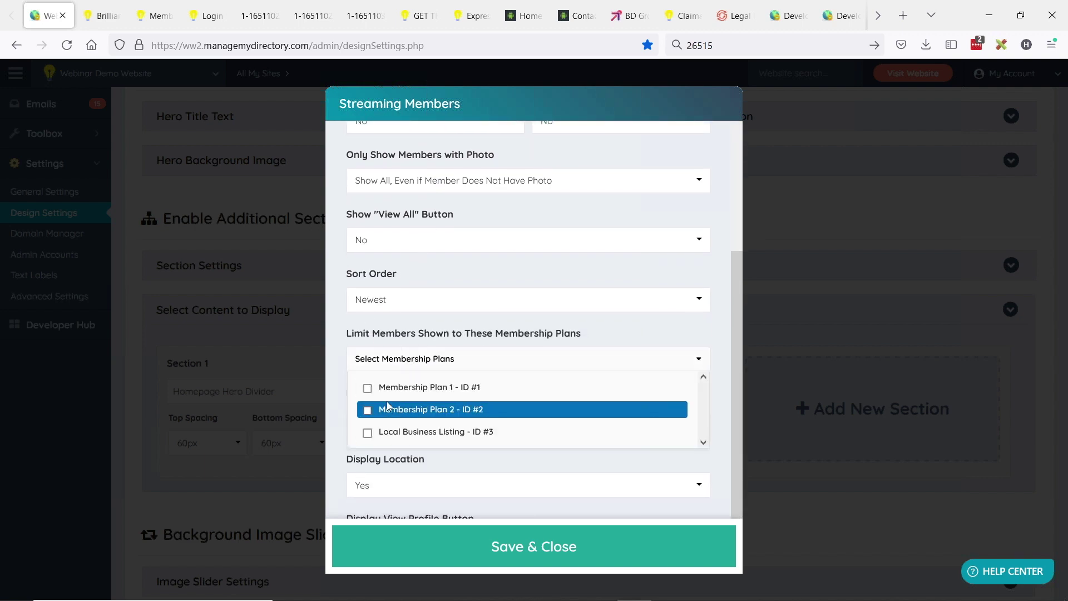
left_click(415, 392)
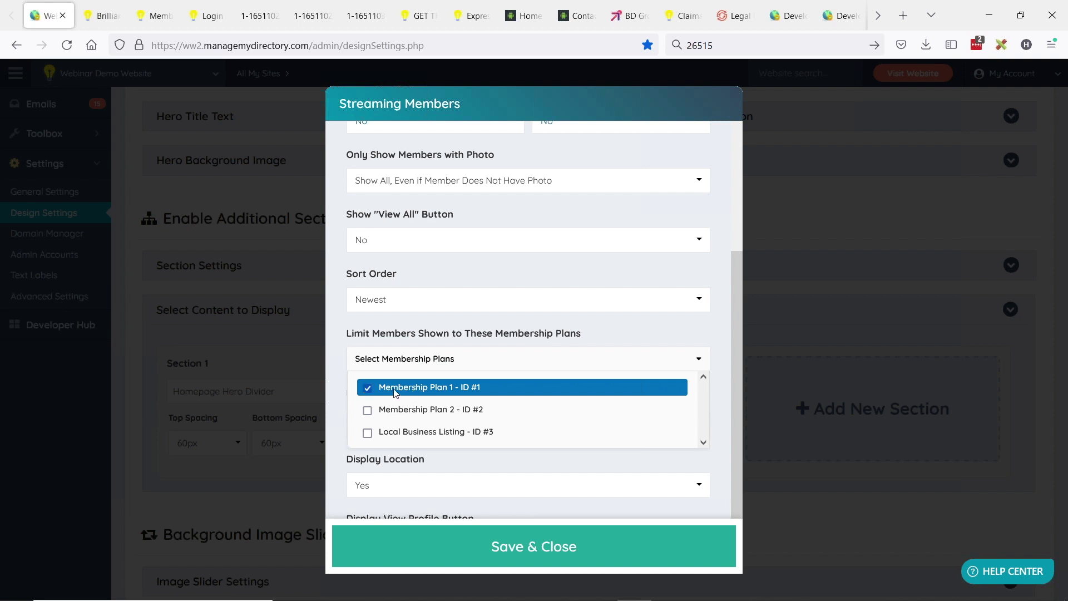
left_click(338, 376)
scroll(341, 375, "down", 1)
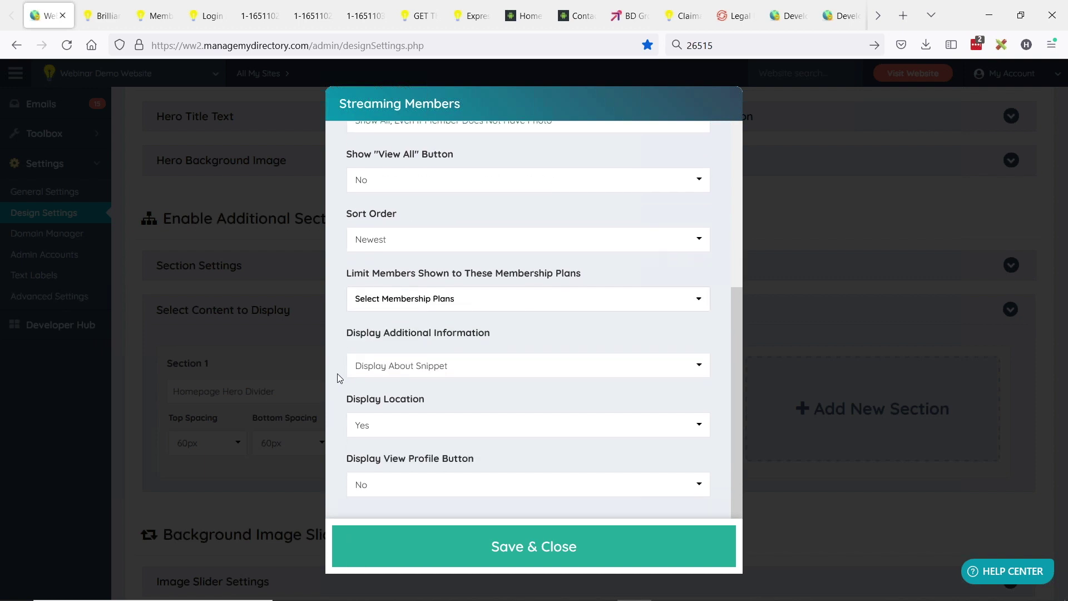
Set the Streaming Members sort order to Random and return to the presentation slide.
left_click(395, 241)
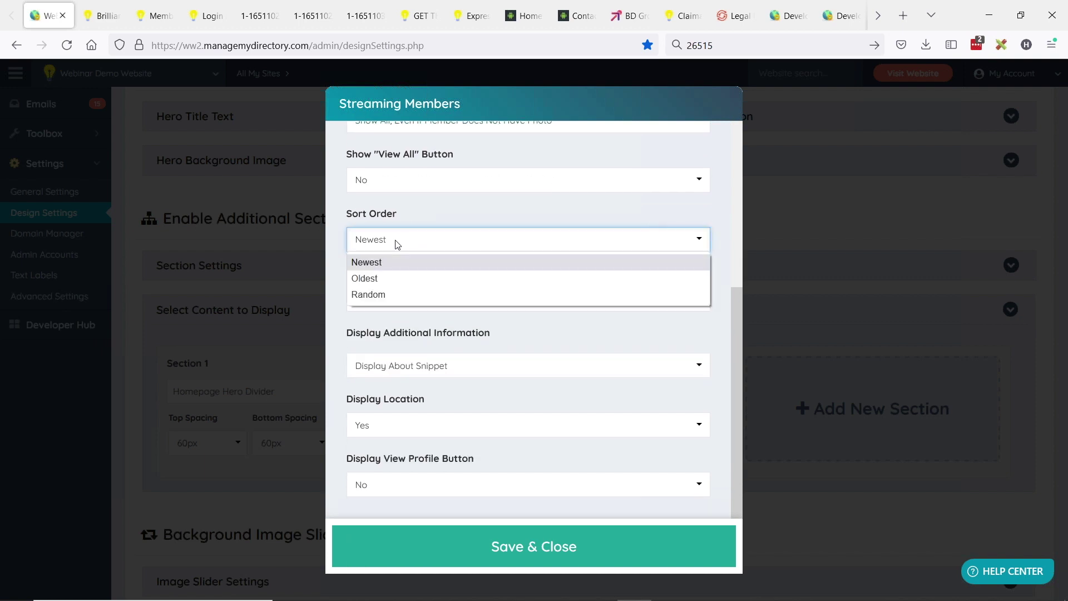
left_click(394, 294)
mouse_move(424, 327)
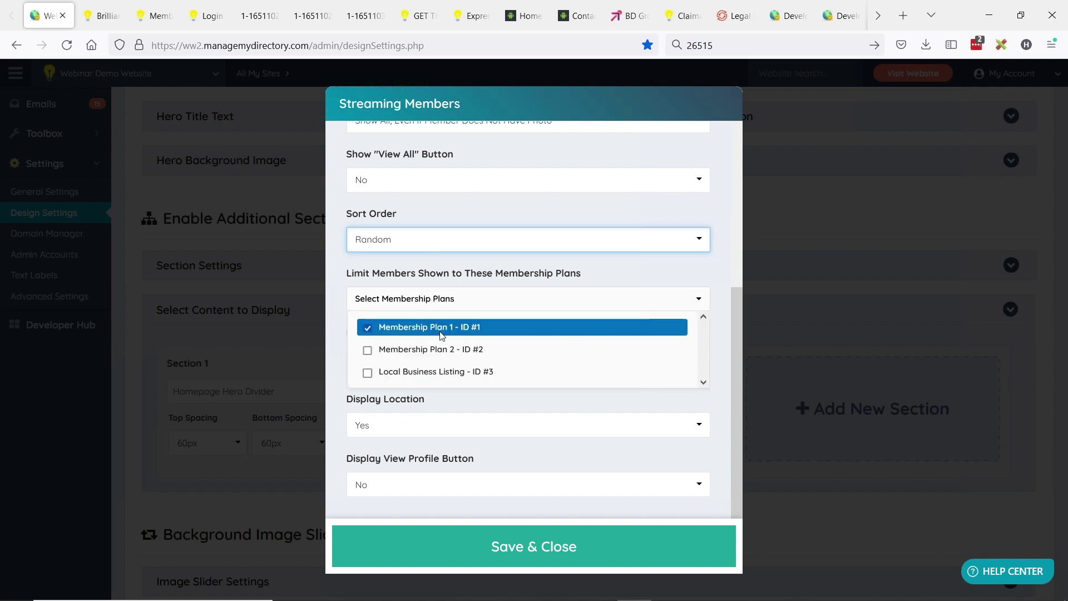
mouse_move(400, 306)
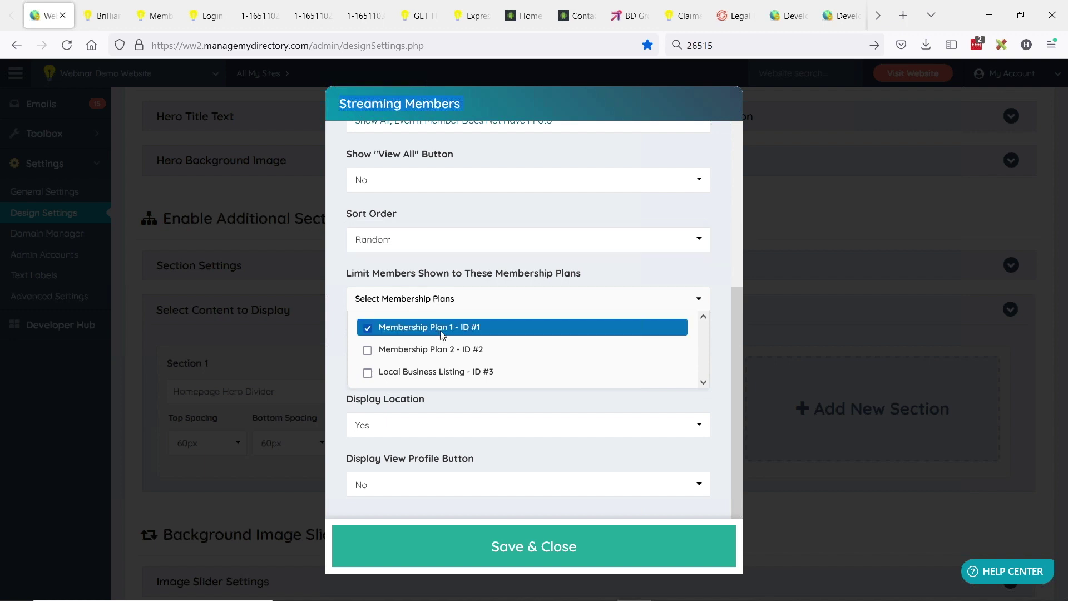
left_click(860, 91)
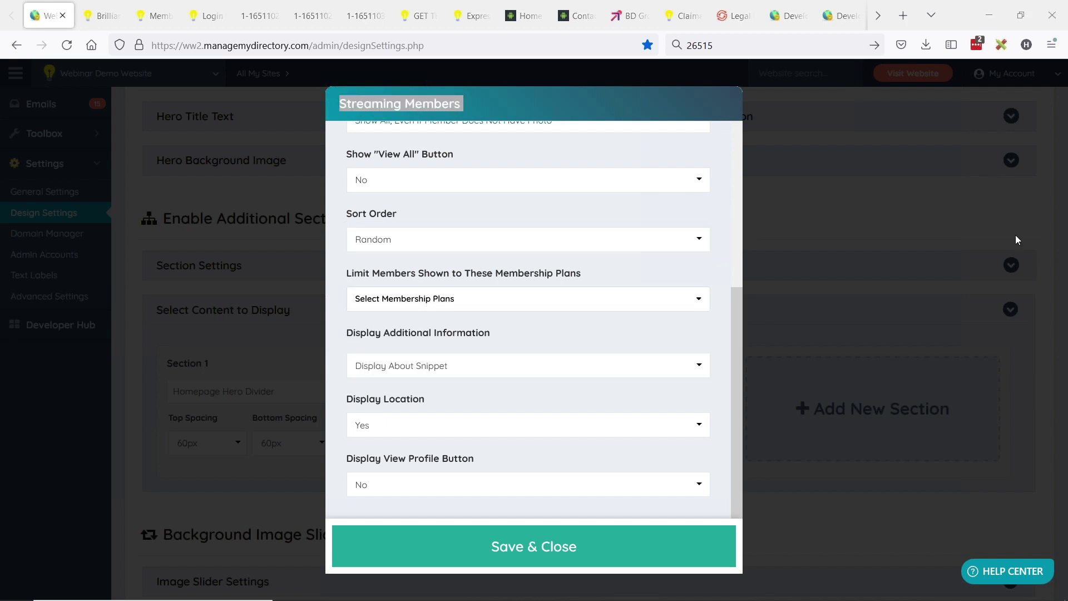
key("alt+Tab")
key("Tab")
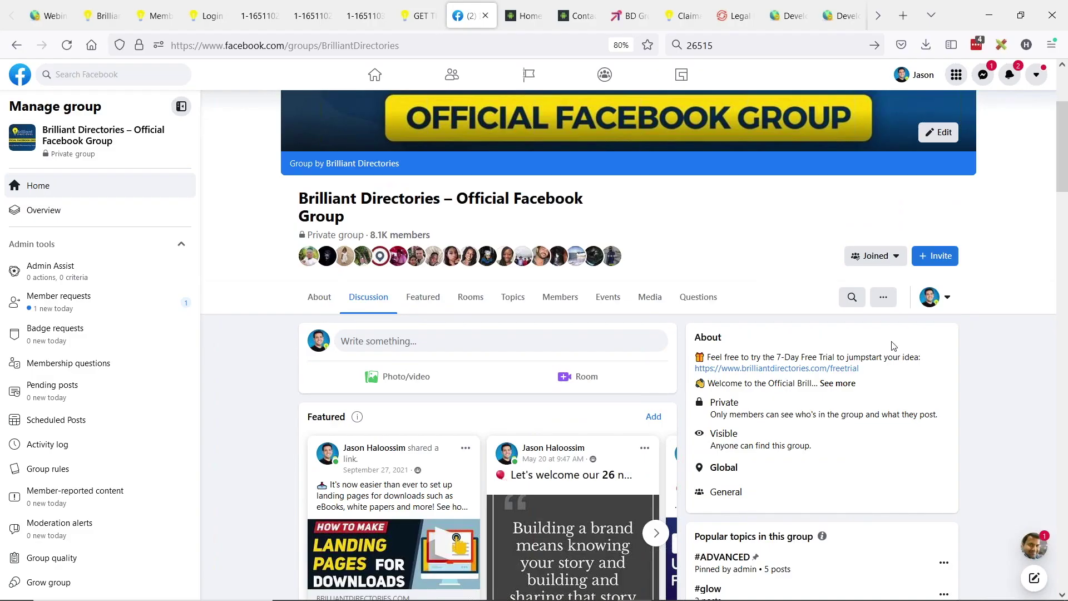
Show the Brilliant Directories Facebook group's search, then bring the member dashboard tab forward.
scroll(856, 349, "up", 1)
left_click(852, 350)
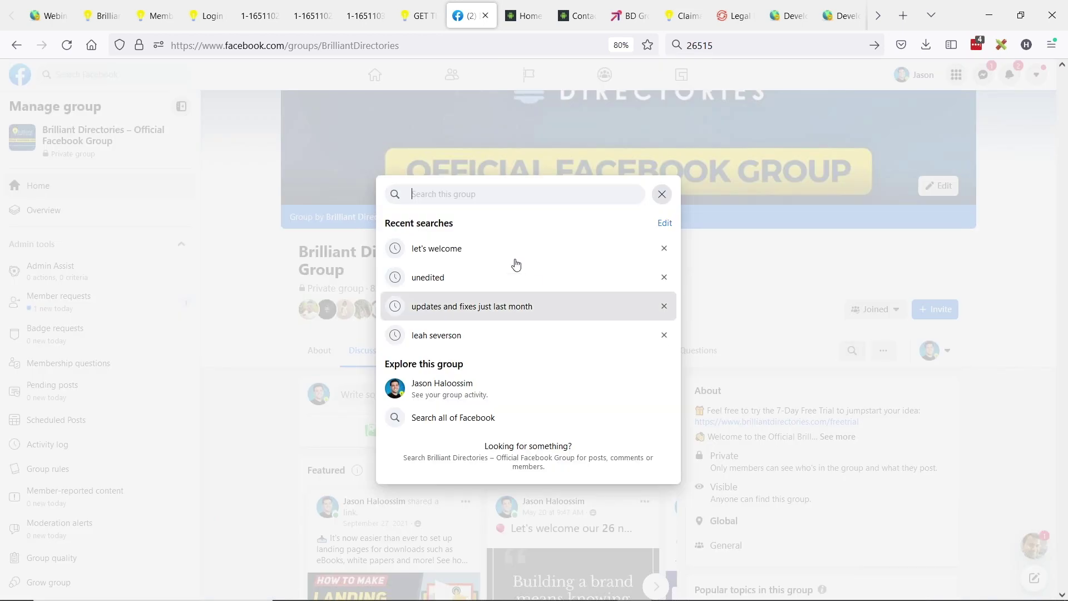
type("l")
key("Escape")
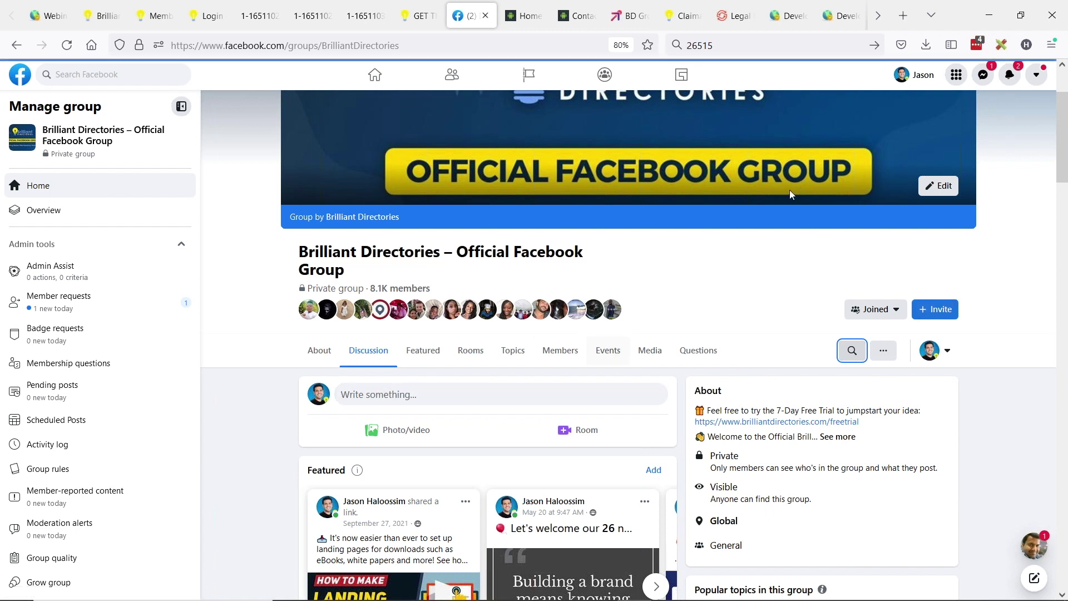
left_click(852, 350)
left_click(523, 16)
left_click(427, 43)
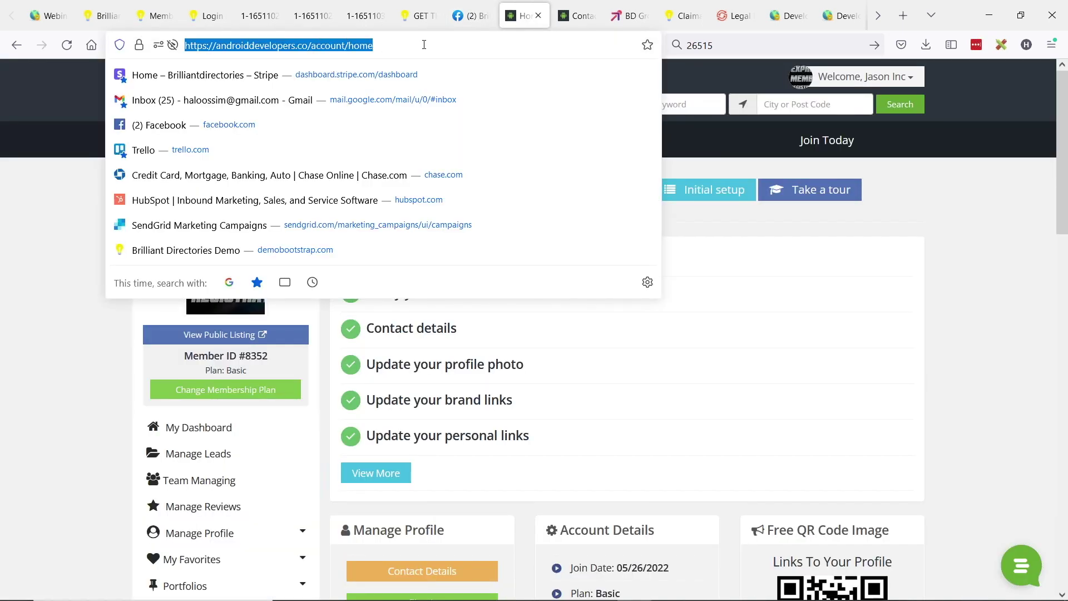
Search the web for 'ecwid emebed code' and open the 'Ecwid for any website' help article.
type("ecwi")
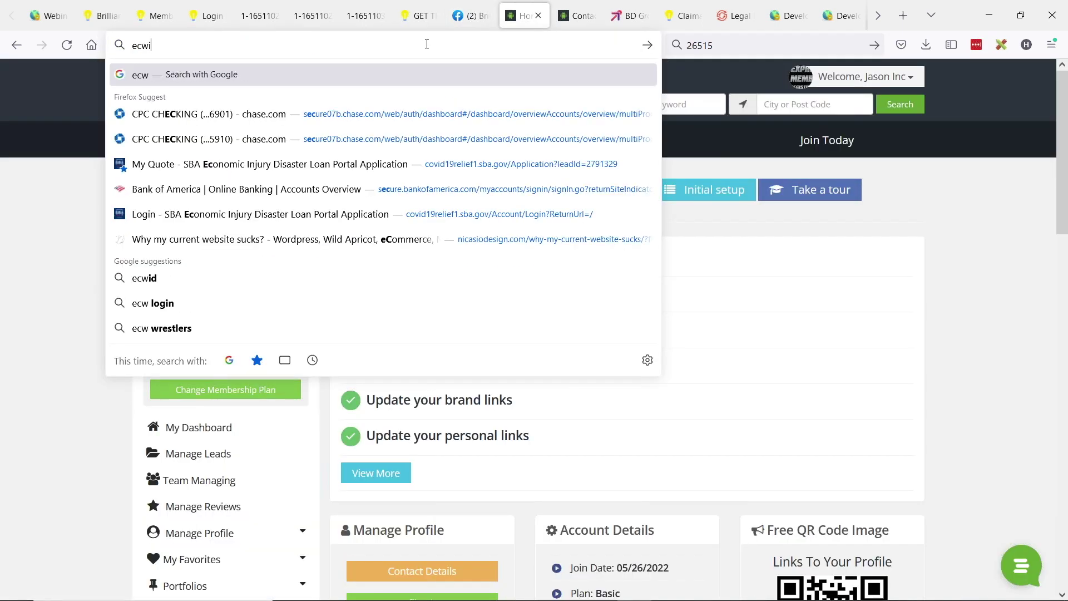
type("d emebed code")
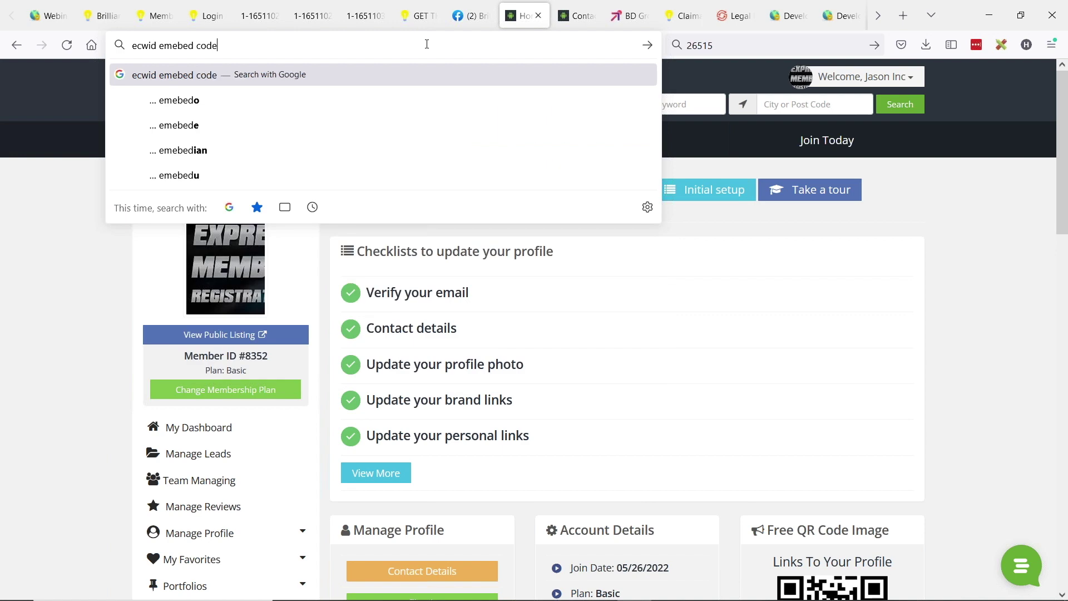
key("Return")
left_click(206, 363)
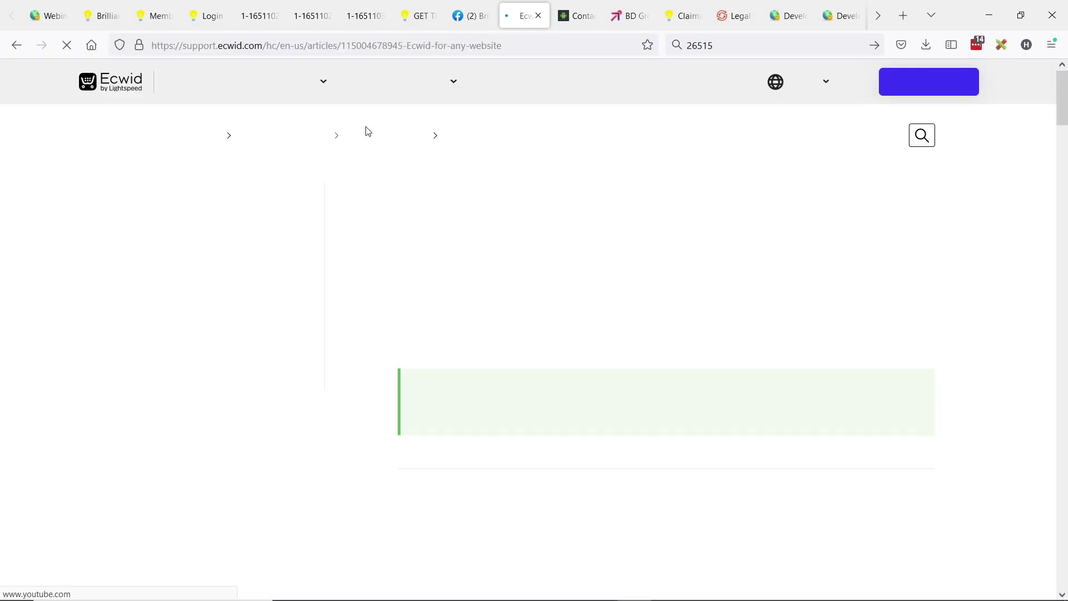
scroll(445, 251, "down", 2)
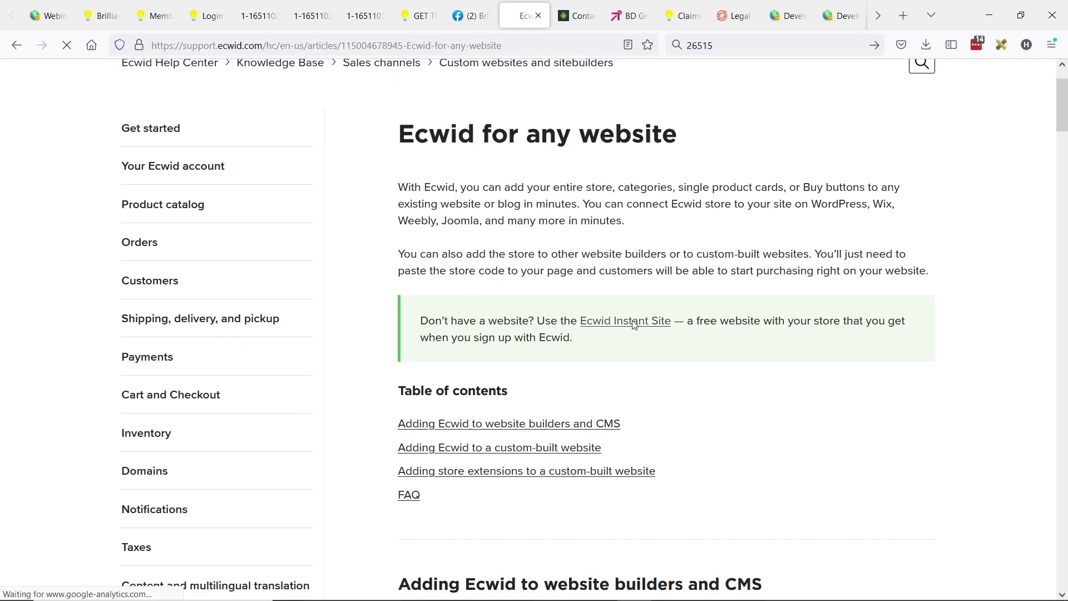
left_click(350, 50)
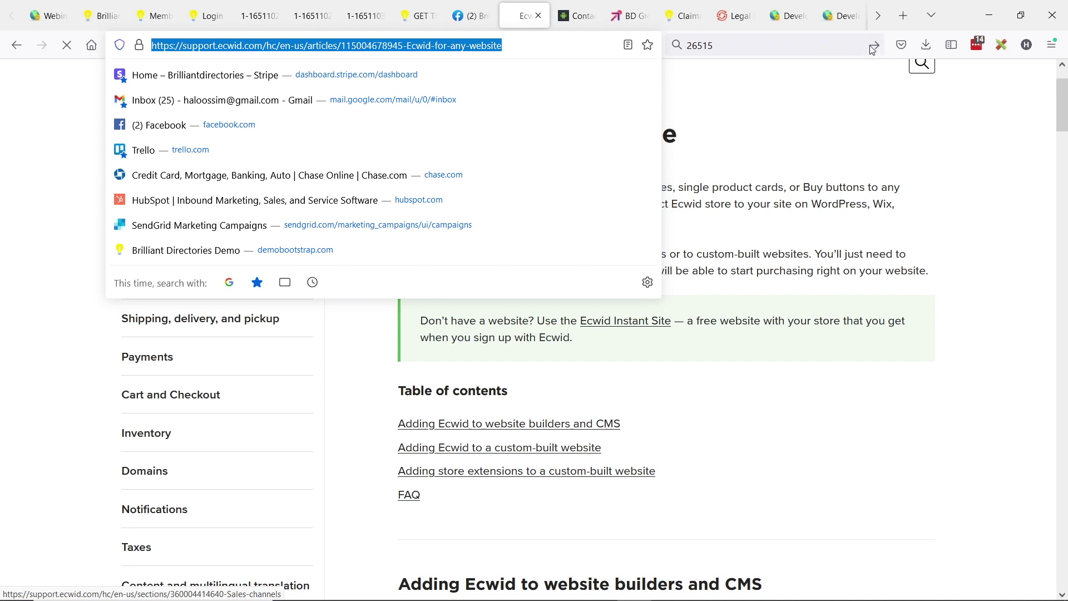
left_click(1032, 484)
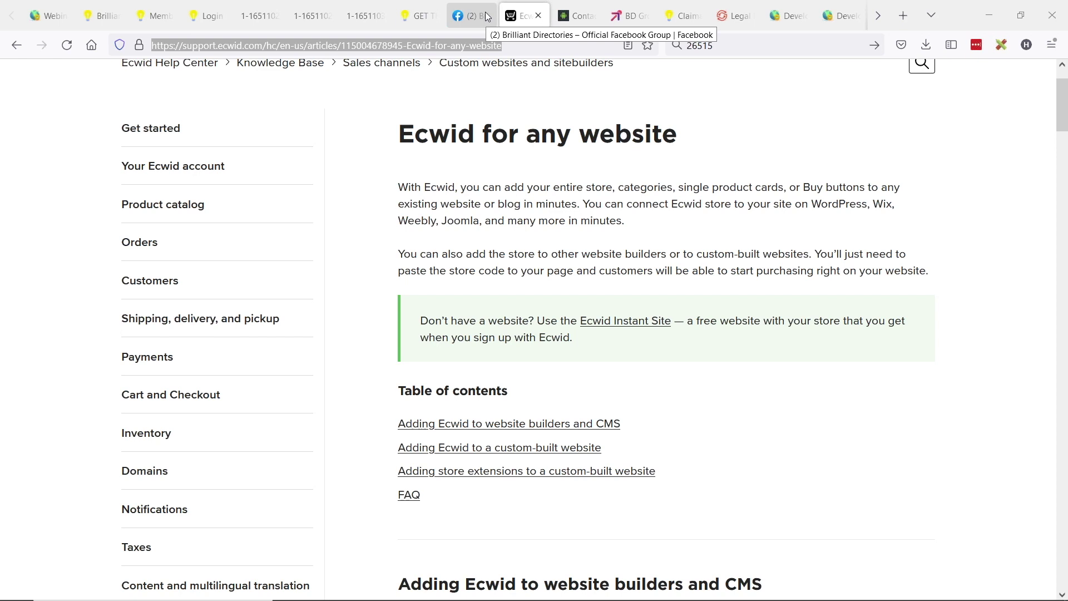
left_click(275, 46)
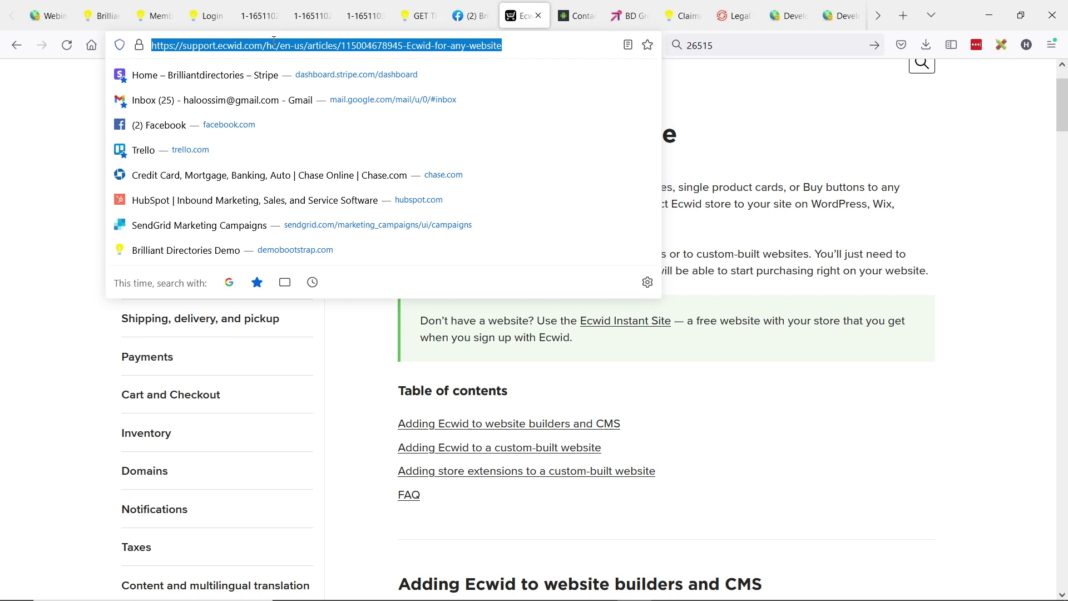
Search for 'shopify embed code' and open Shopify's 'Adding Buy Button code to HTML' article.
type("shopify")
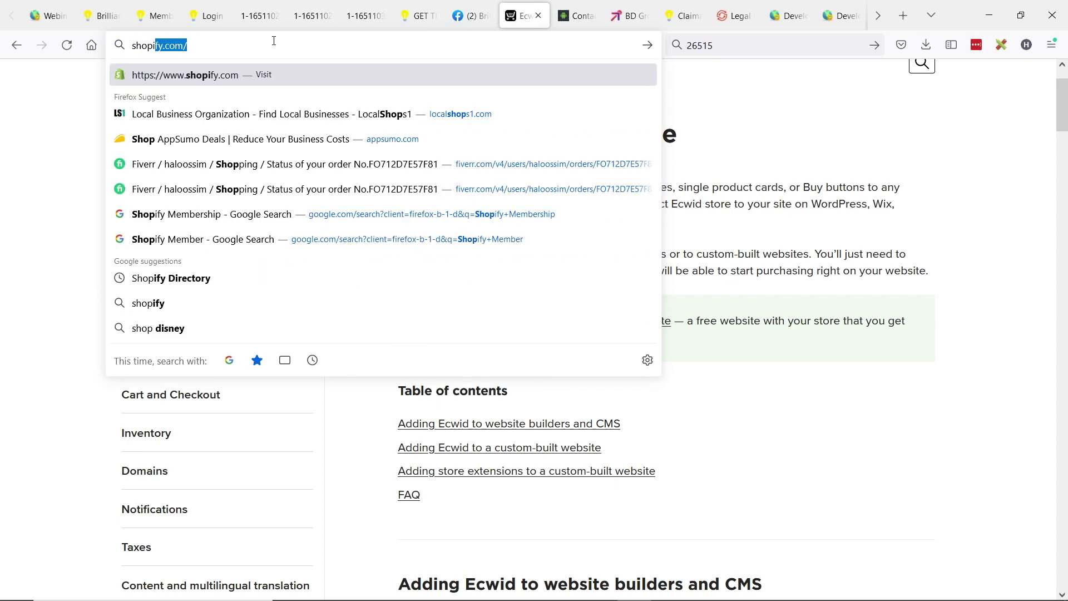
type(" embed code")
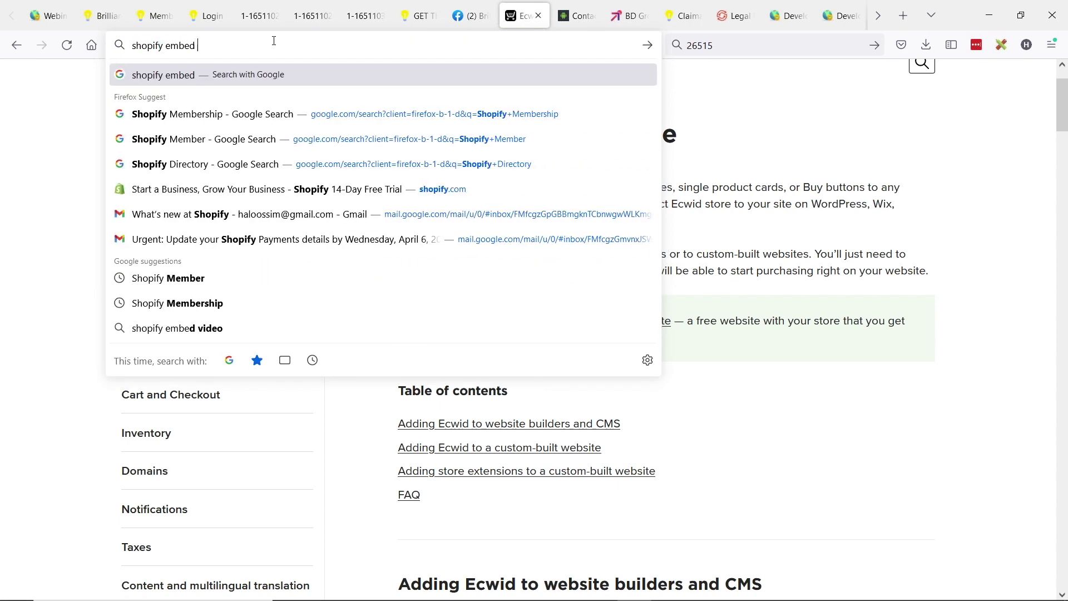
key("Return")
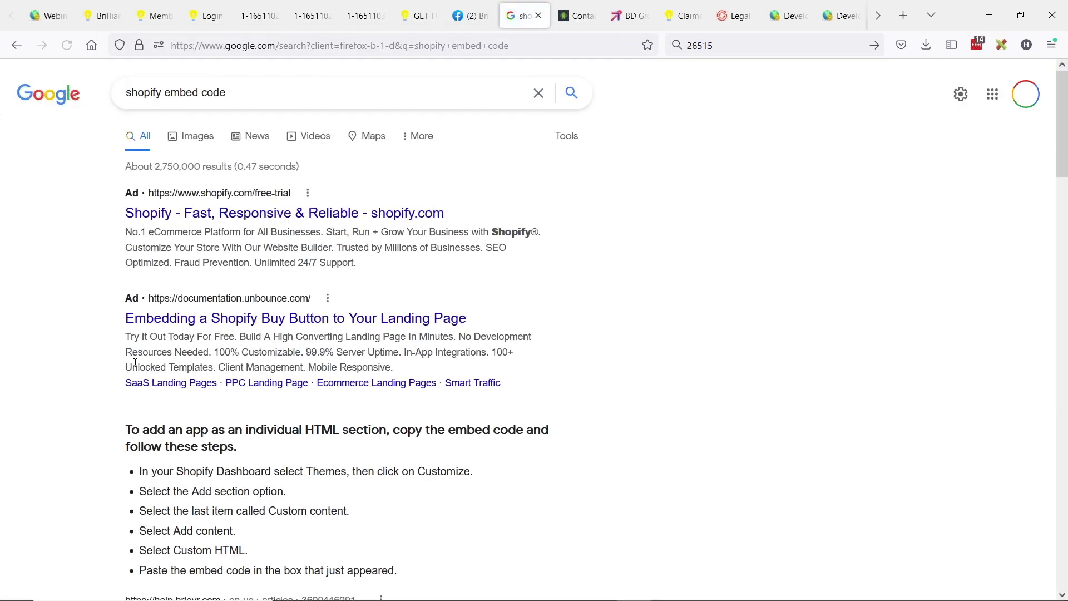
scroll(341, 324, "down", 8)
scroll(341, 324, "down", 1)
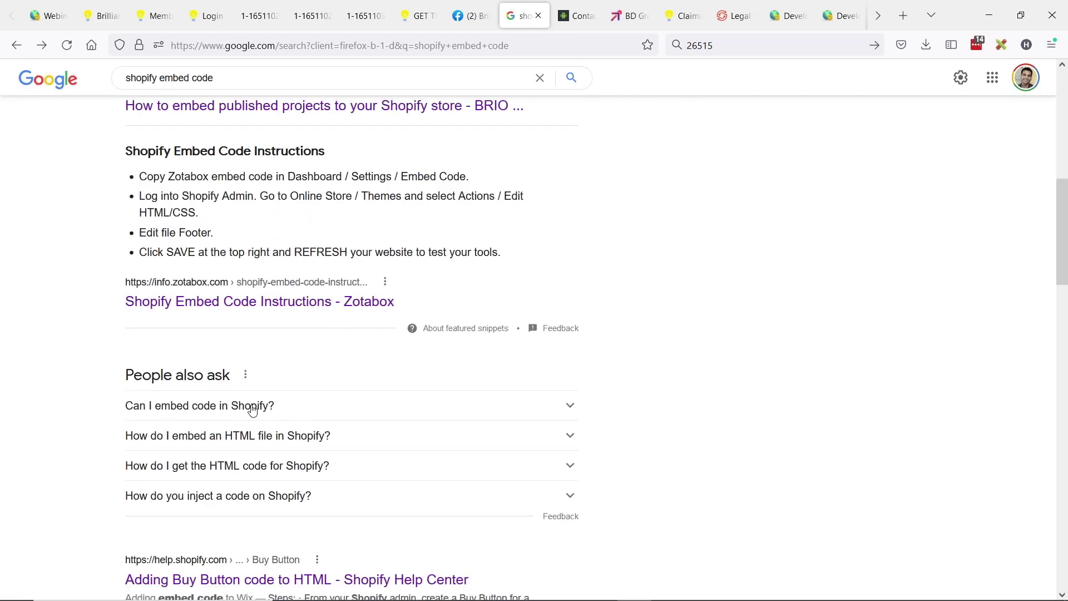
scroll(251, 410, "down", 1)
left_click(312, 511)
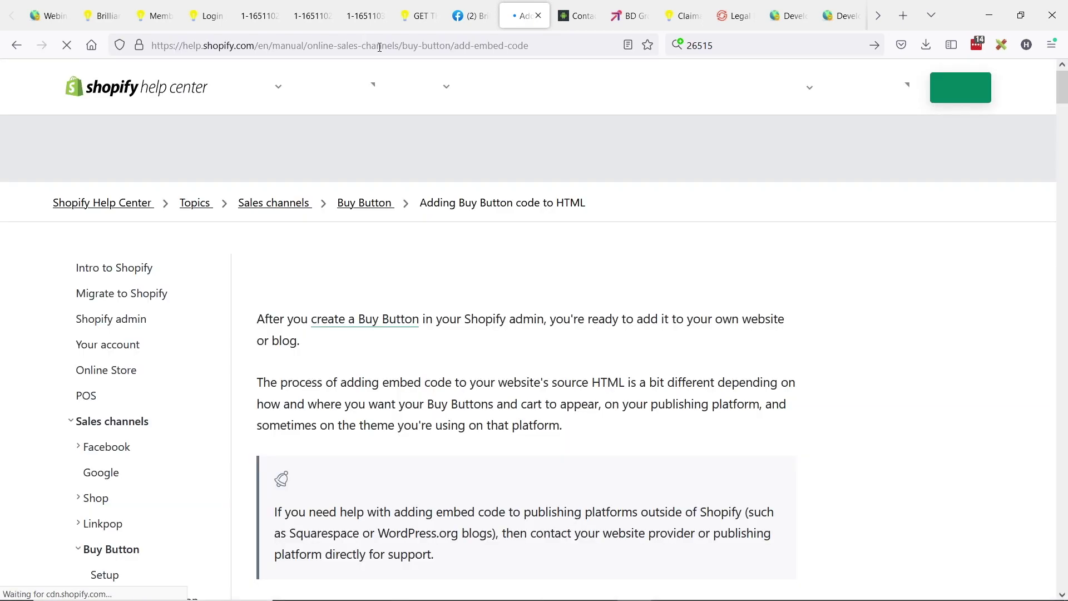
left_click(362, 45)
left_click(934, 356)
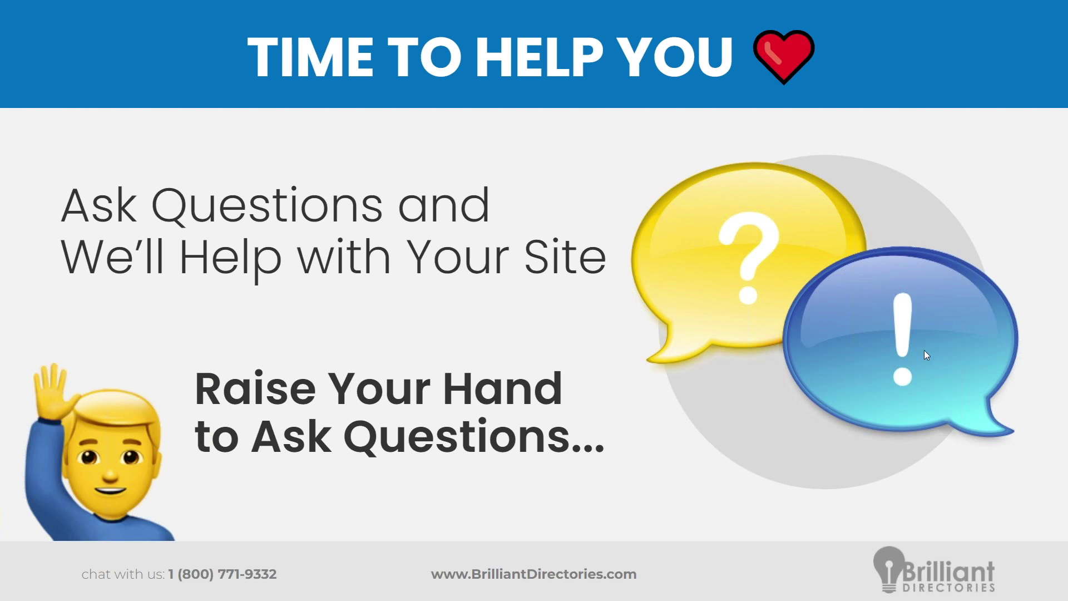
In the browser, load the togetherwell.org/shop page.
key("alt+Tab")
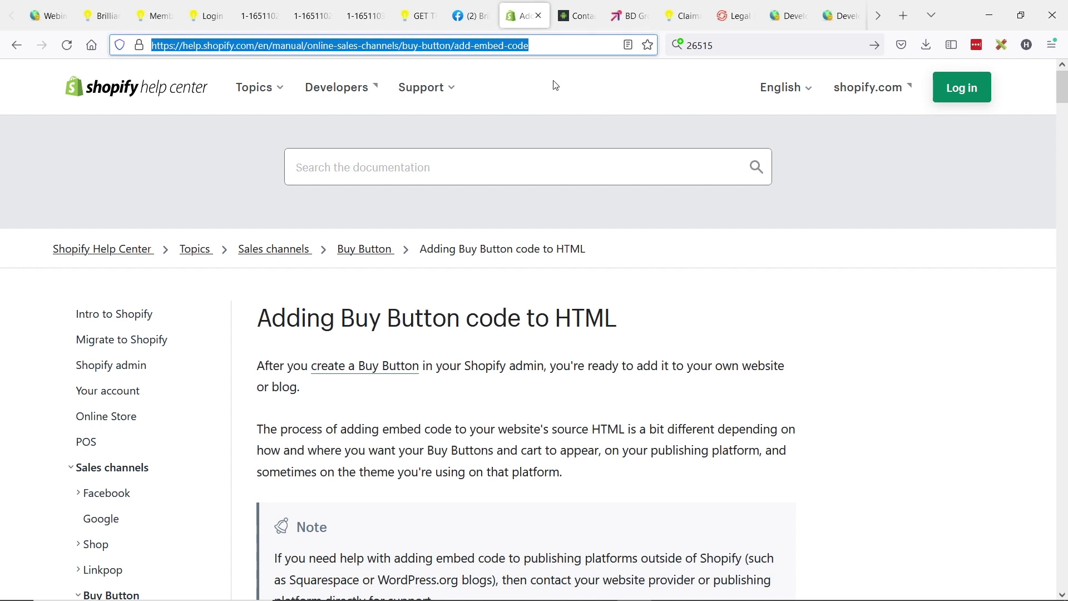
type("togetherwell.")
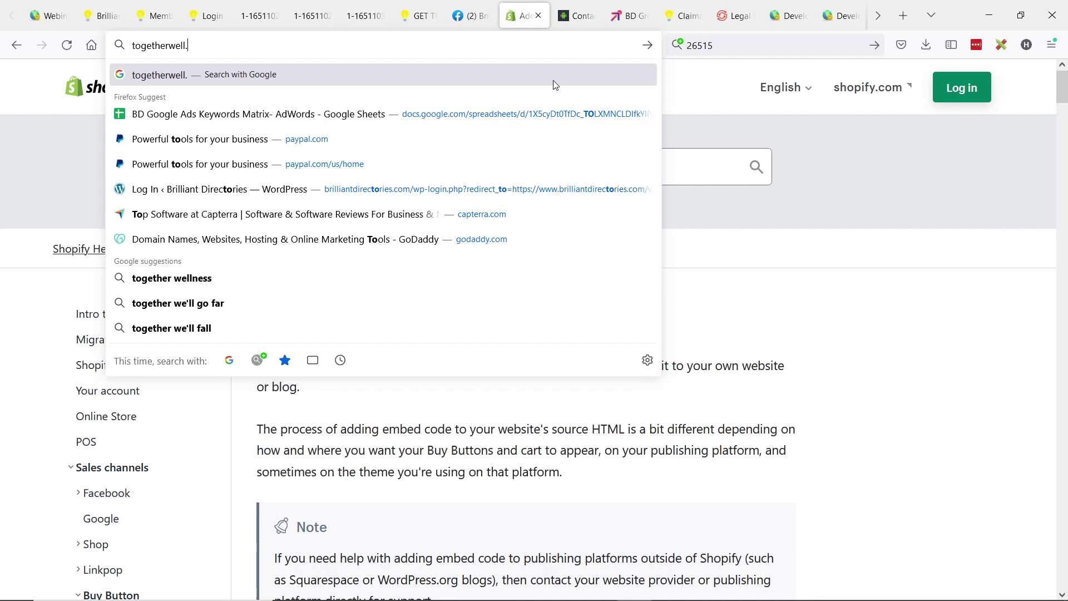
type("org")
key("Return")
left_click(377, 48)
left_click(377, 49)
type("/shop")
key("Return")
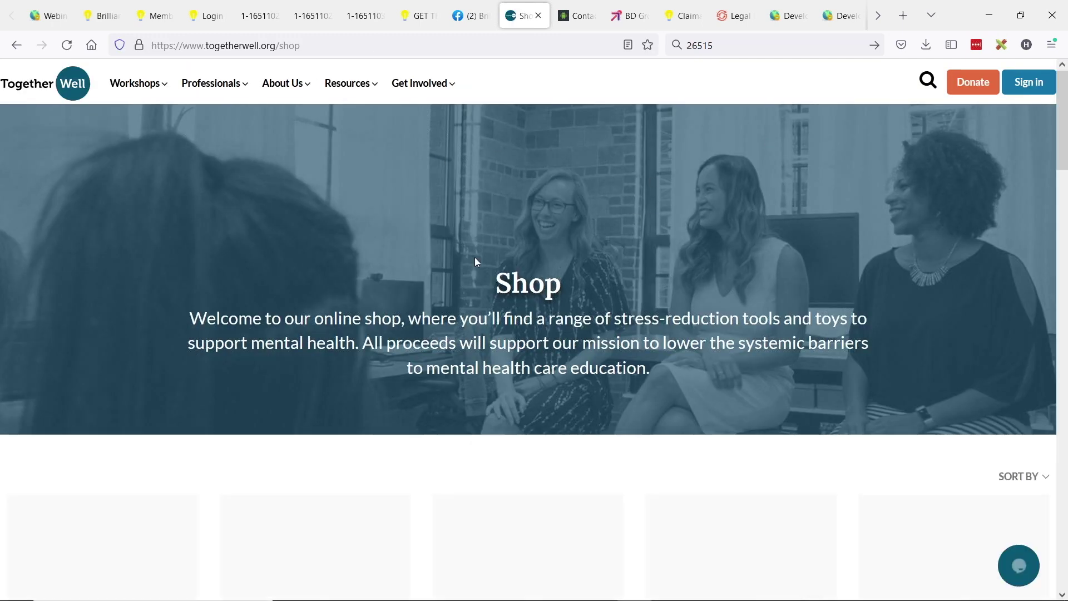
Scroll through the Together Well shirts and bags, then advance to the How to Reach Us slide.
scroll(590, 262, "down", 5)
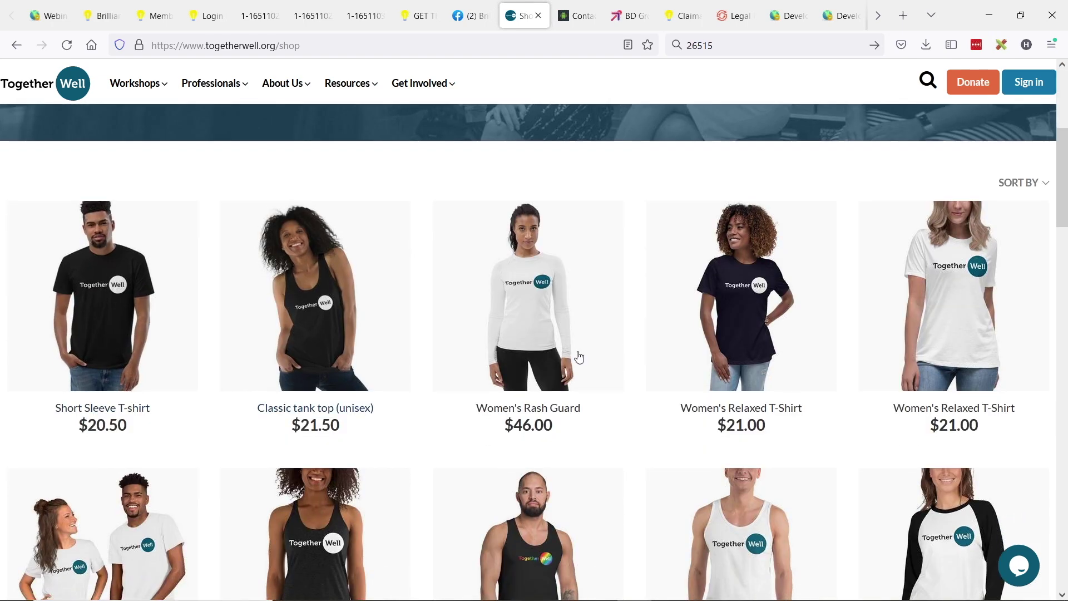
scroll(738, 346, "down", 5)
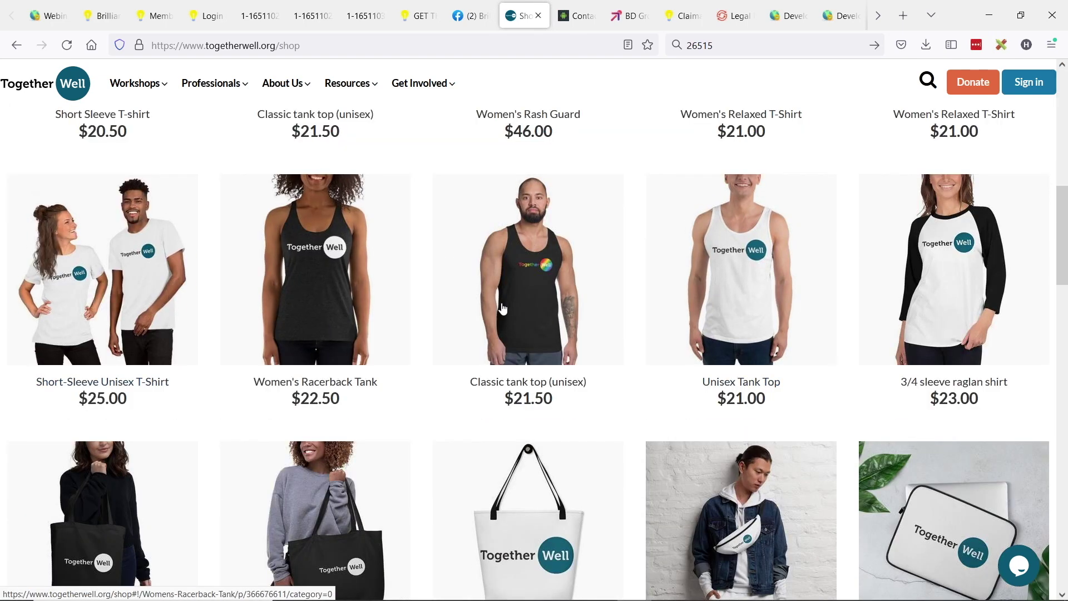
scroll(724, 322, "up", 6)
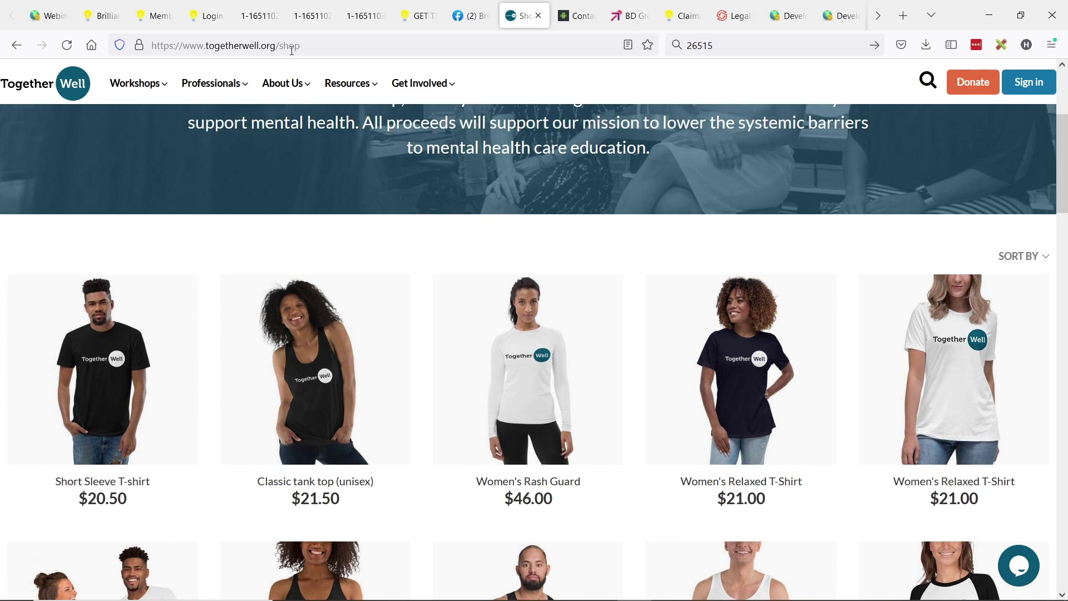
left_click(289, 49)
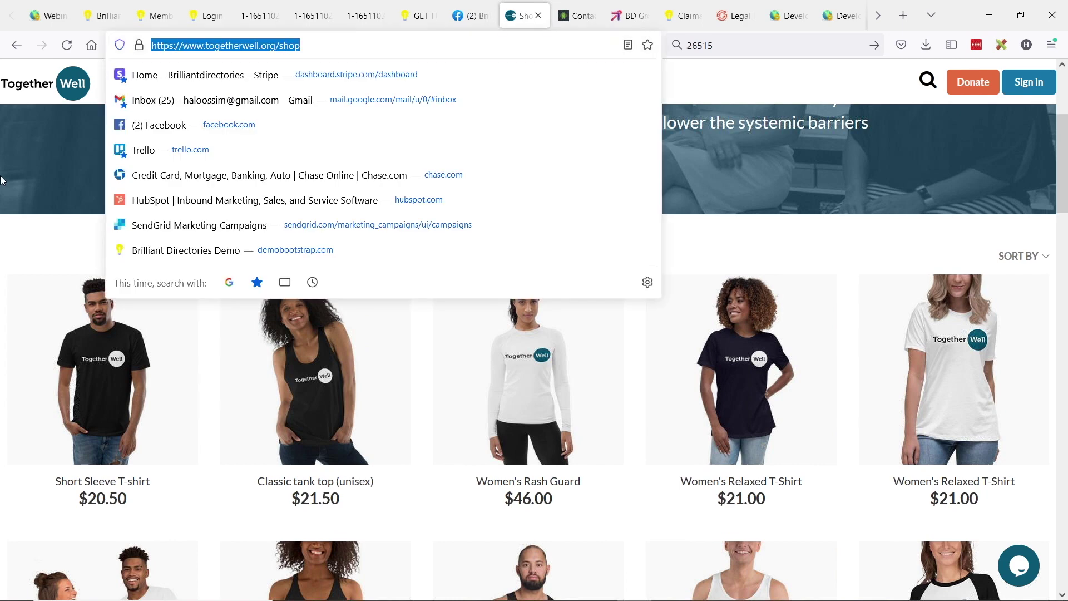
left_click(7, 170)
scroll(555, 223, "up", 1)
scroll(555, 223, "up", 3)
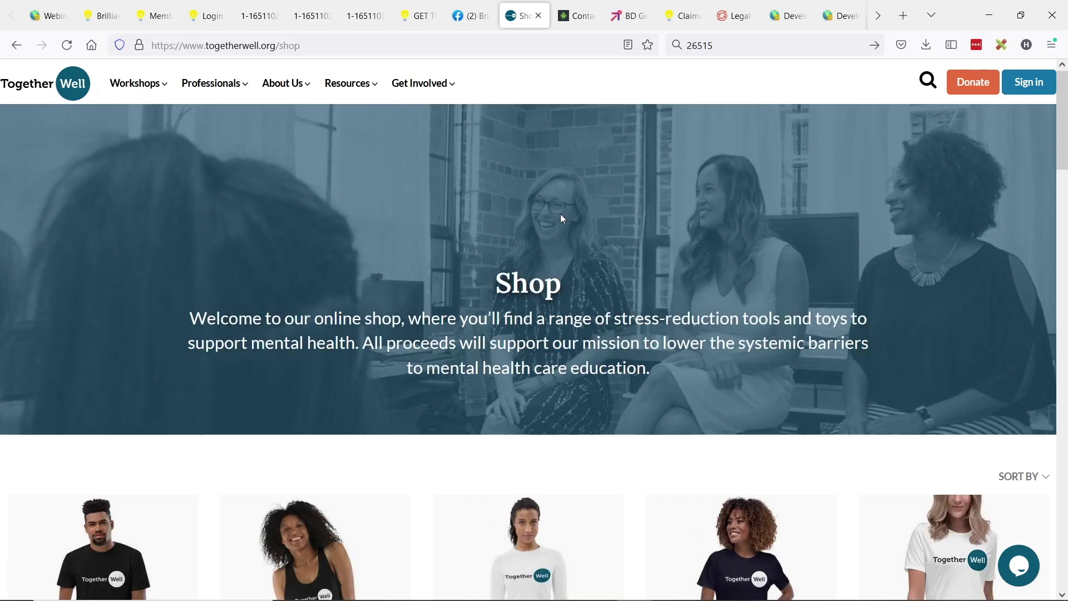
scroll(657, 186, "down", 10)
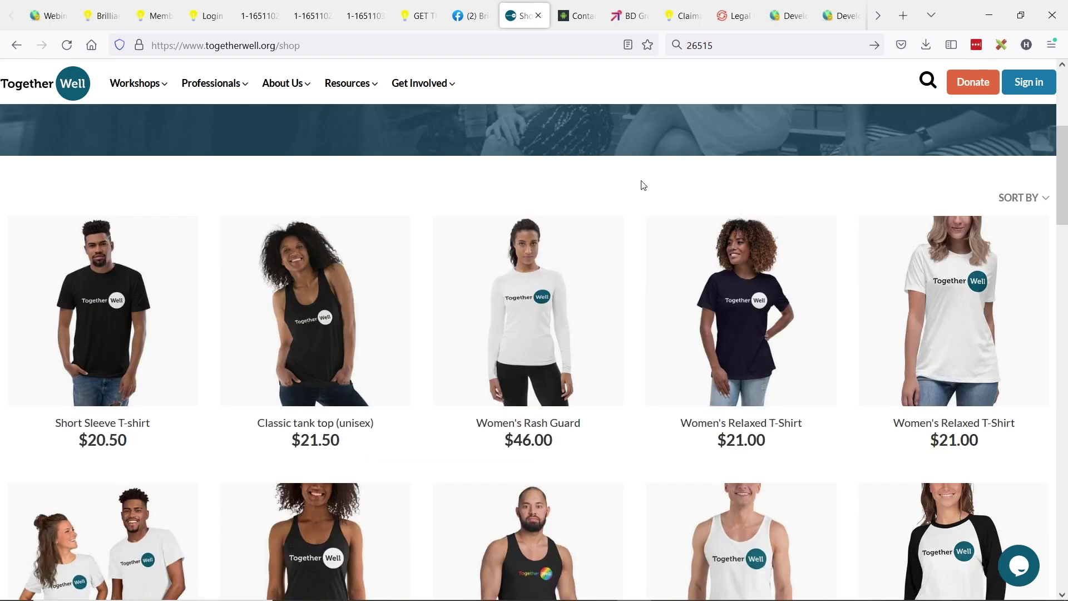
scroll(649, 196, "down", 7)
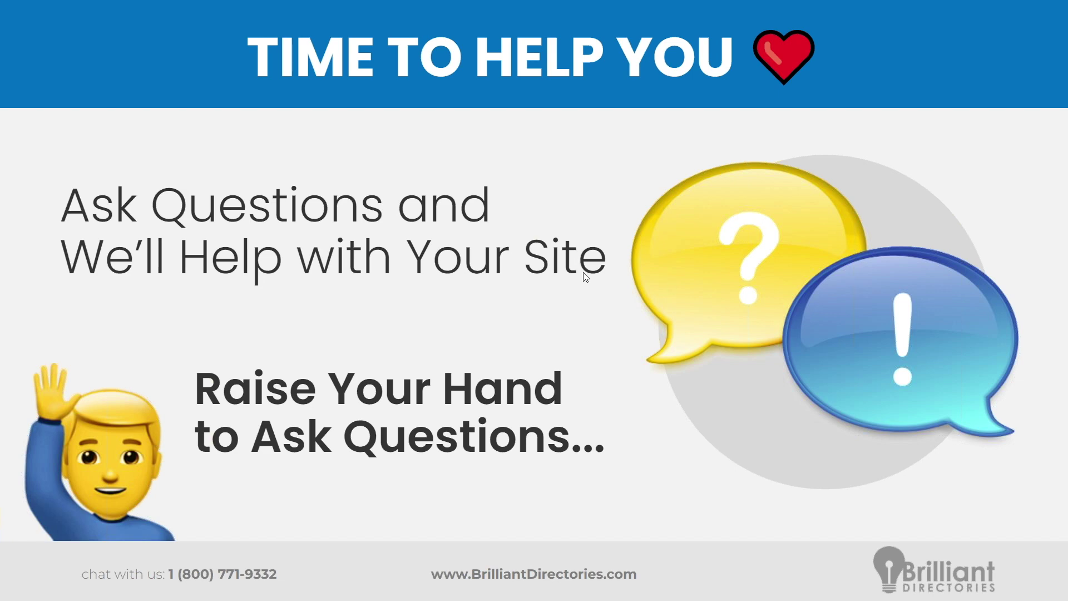
key("Right")
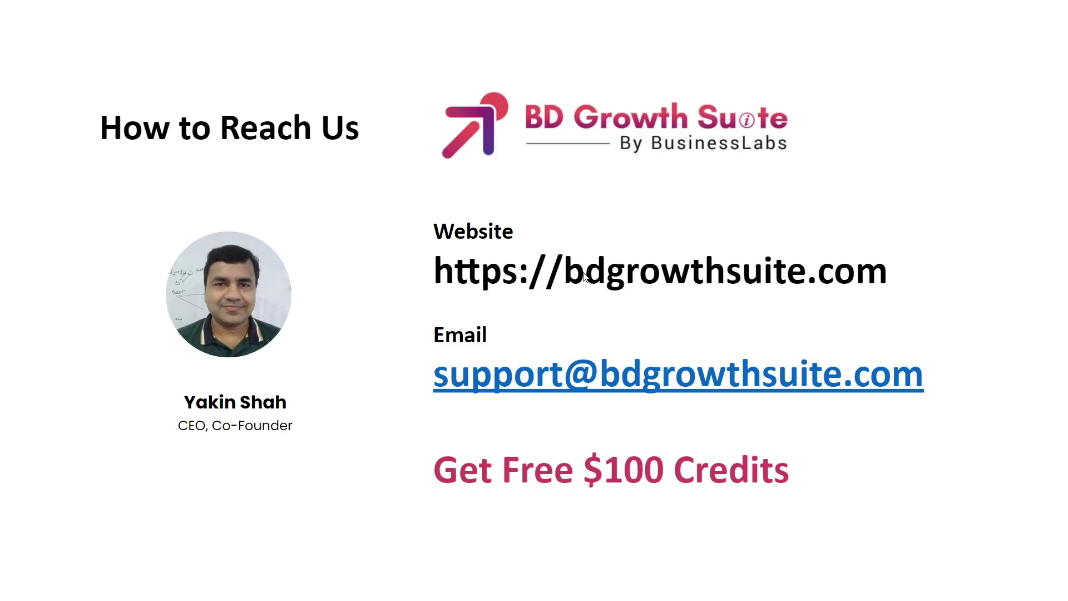